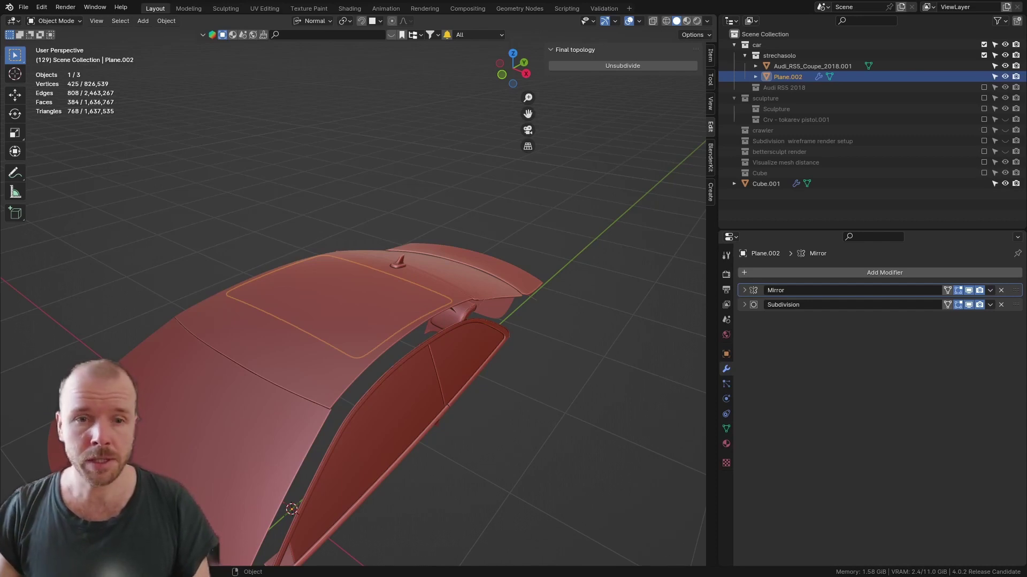
Select the Plane.002 roof patch on the car and open its mesh in Edit Mode.
{"action": "left_click", "coordinate": [128, 279]}
{"action": "middle_click_drag", "start_coordinate": [336, 282], "coordinate": [345, 283], "text": "shift"}
{"action": "left_click", "coordinate": [324, 382]}
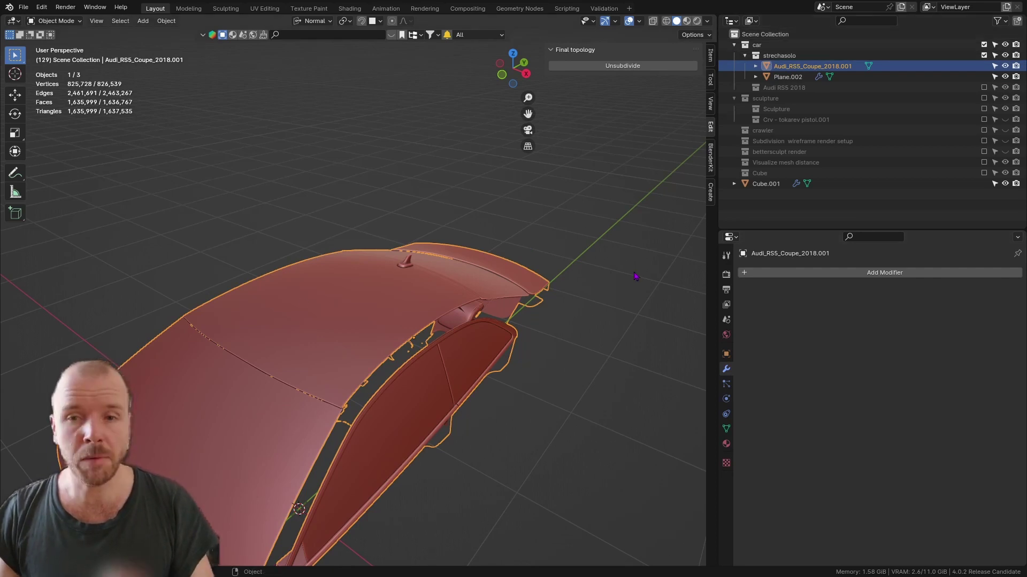
{"action": "left_click", "coordinate": [800, 79]}
{"action": "scroll", "coordinate": [415, 303], "scroll_direction": "up", "scroll_amount": 4}
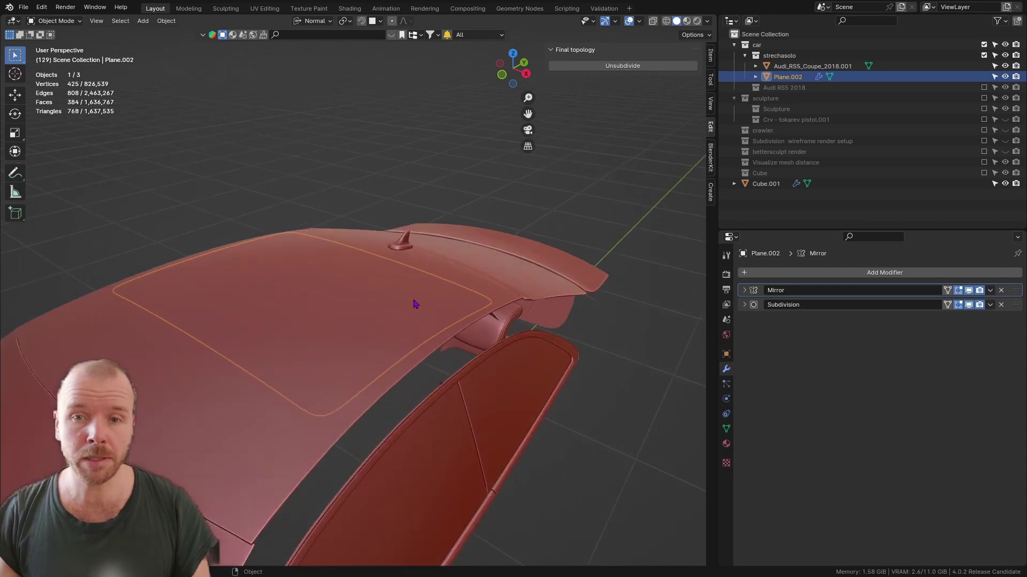
{"action": "middle_click_drag", "start_coordinate": [410, 259], "coordinate": [443, 376], "text": "shift"}
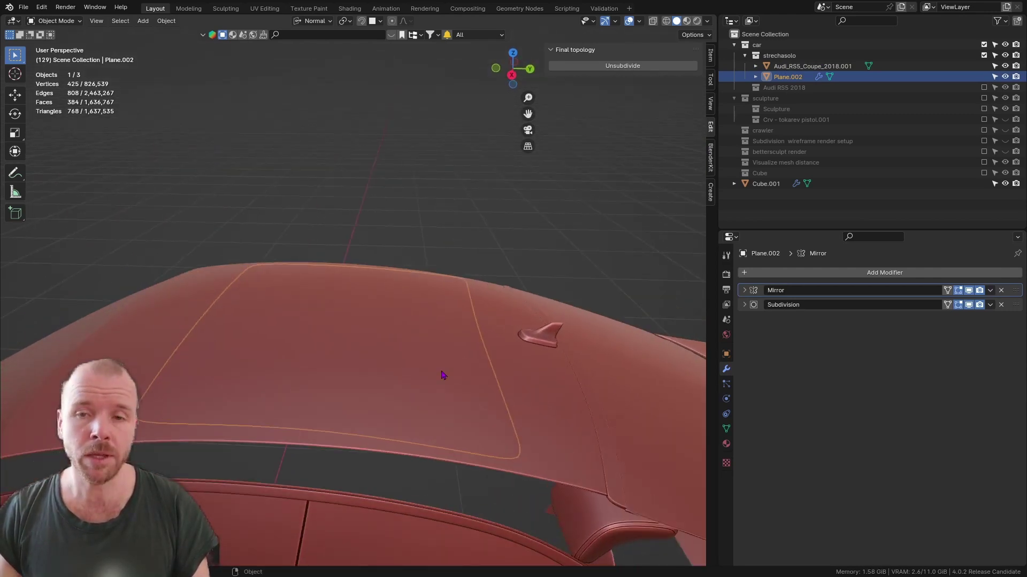
{"action": "key", "text": "Tab"}
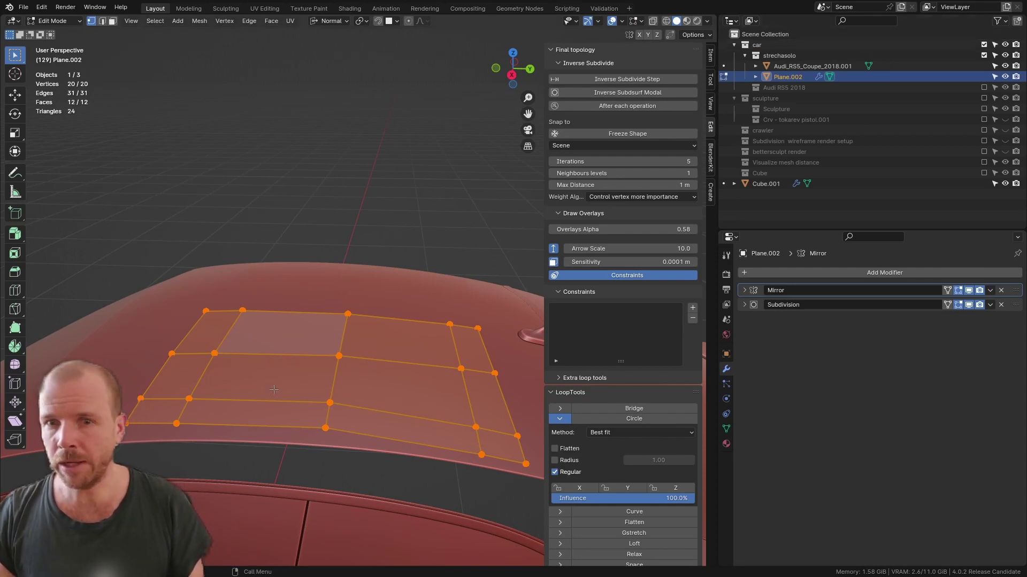
{"action": "middle_click_drag", "start_coordinate": [430, 330], "coordinate": [337, 324]}
{"action": "middle_click_drag", "start_coordinate": [305, 364], "coordinate": [388, 365]}
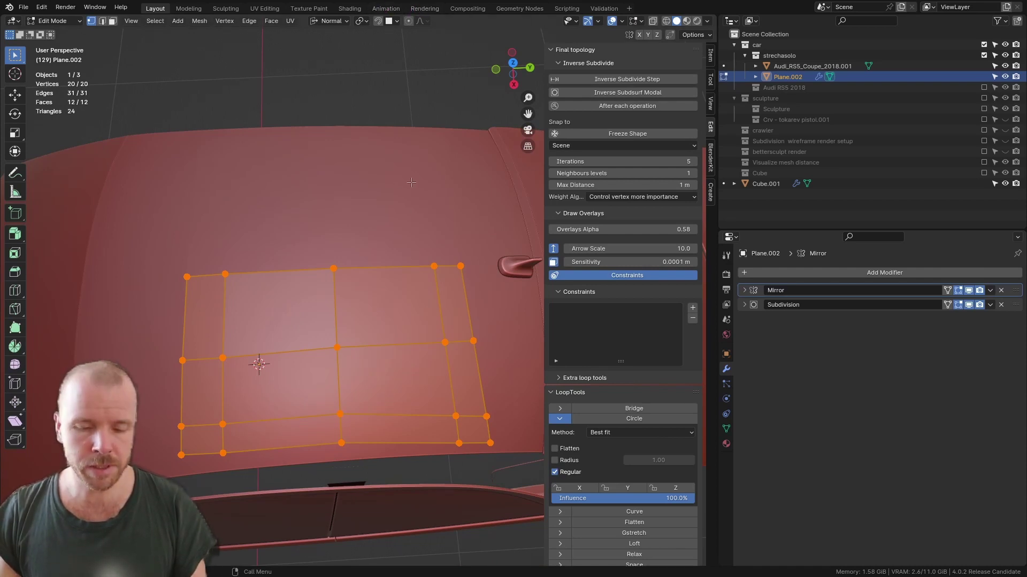
Shift the whole Plane.002 control mesh slightly across the car roof in top view, using the Move tool.
{"action": "key", "text": "Tab"}
{"action": "left_click", "coordinate": [380, 21]}
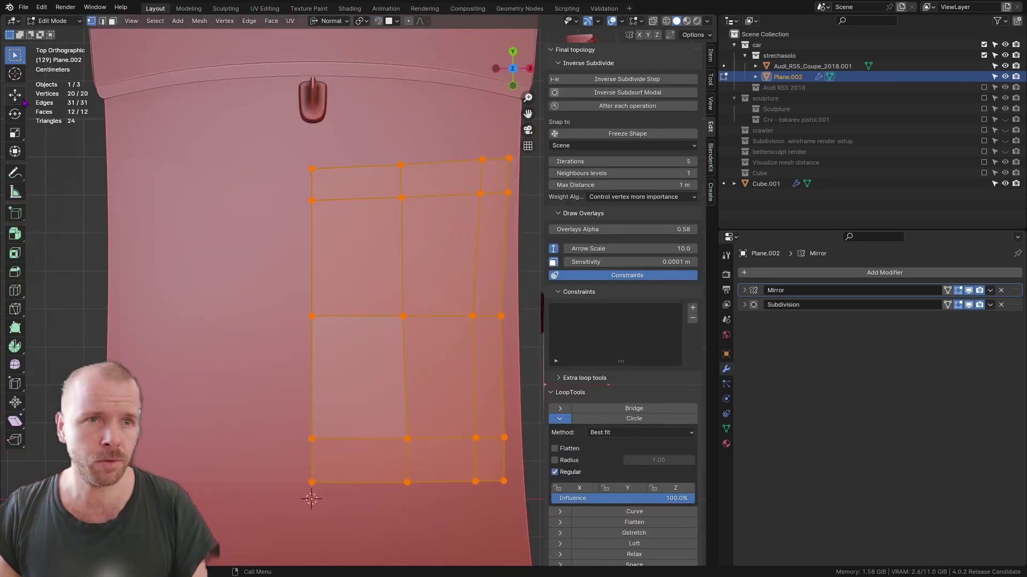
{"action": "left_click", "coordinate": [22, 99]}
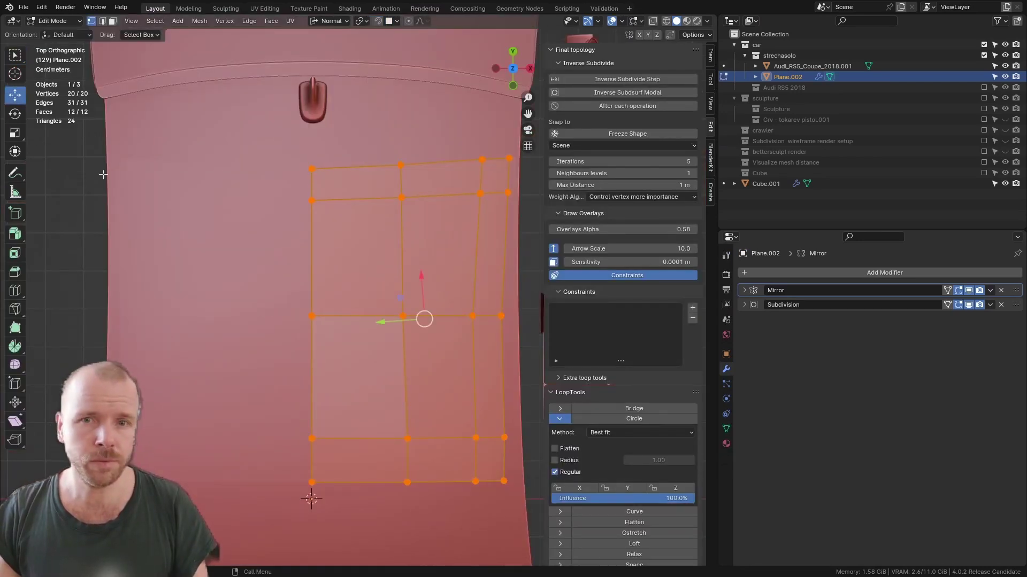
{"action": "left_click_drag", "start_coordinate": [430, 318], "coordinate": [430, 324]}
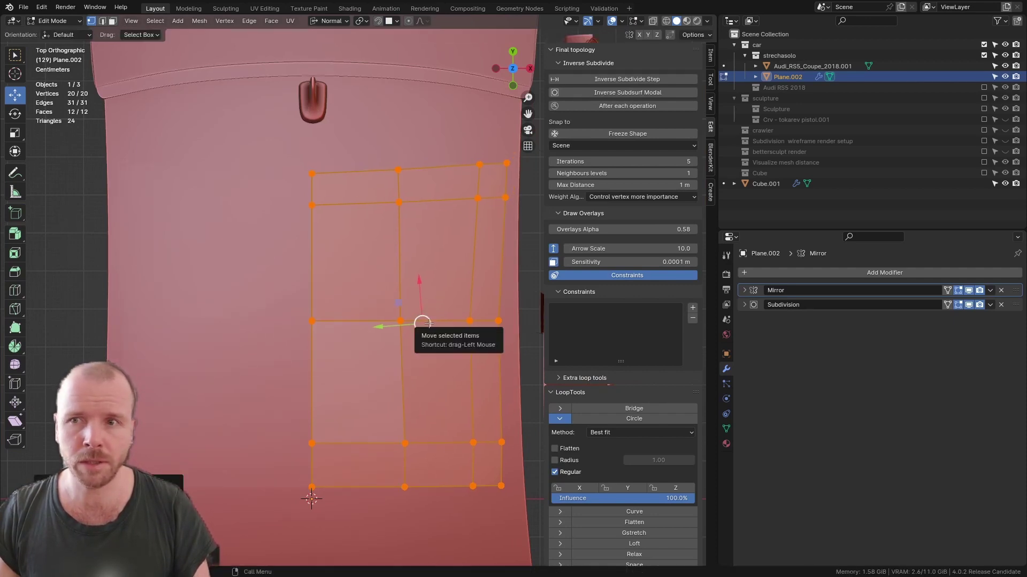
{"action": "middle_click_drag", "start_coordinate": [412, 387], "coordinate": [235, 305], "text": "shift"}
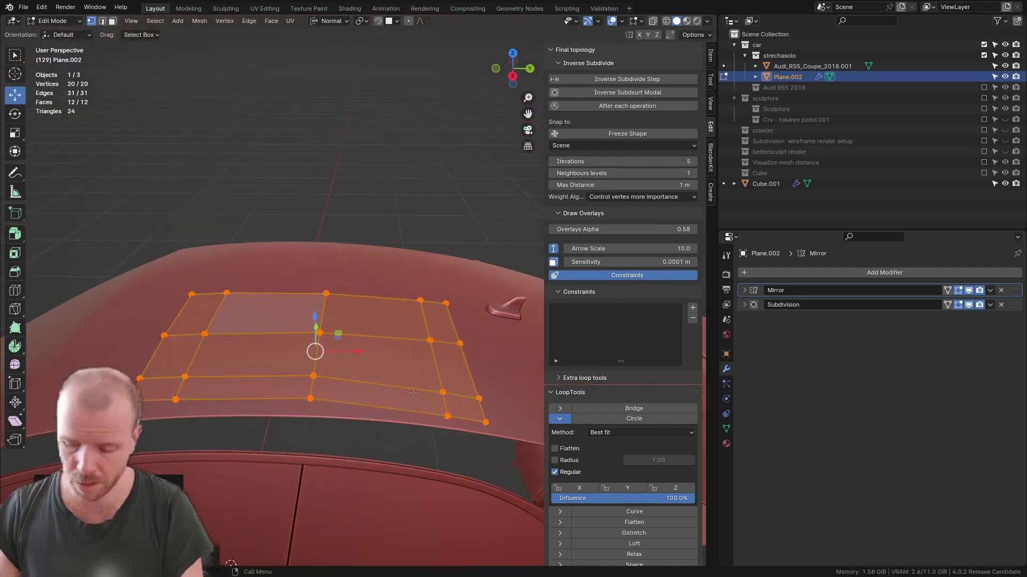
Examine in side view, shaded and in wireframe, how closely the subdivided roof patch follows the car's roof surface.
{"action": "key", "text": "KP_1"}
{"action": "key", "text": "KP_3"}
{"action": "scroll", "coordinate": [321, 353], "scroll_direction": "up", "scroll_amount": 6}
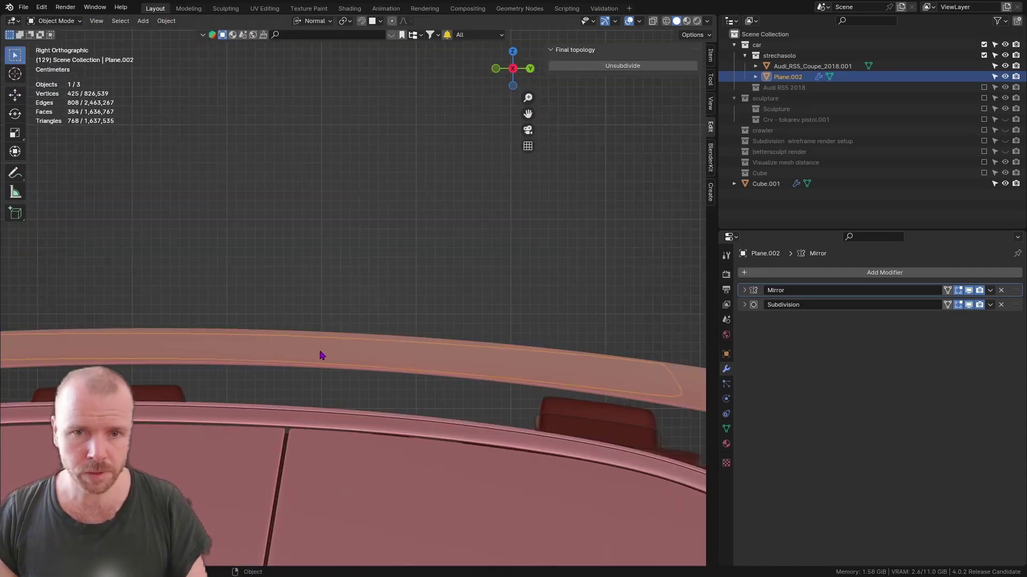
{"action": "scroll", "coordinate": [285, 338], "scroll_direction": "up", "scroll_amount": 3}
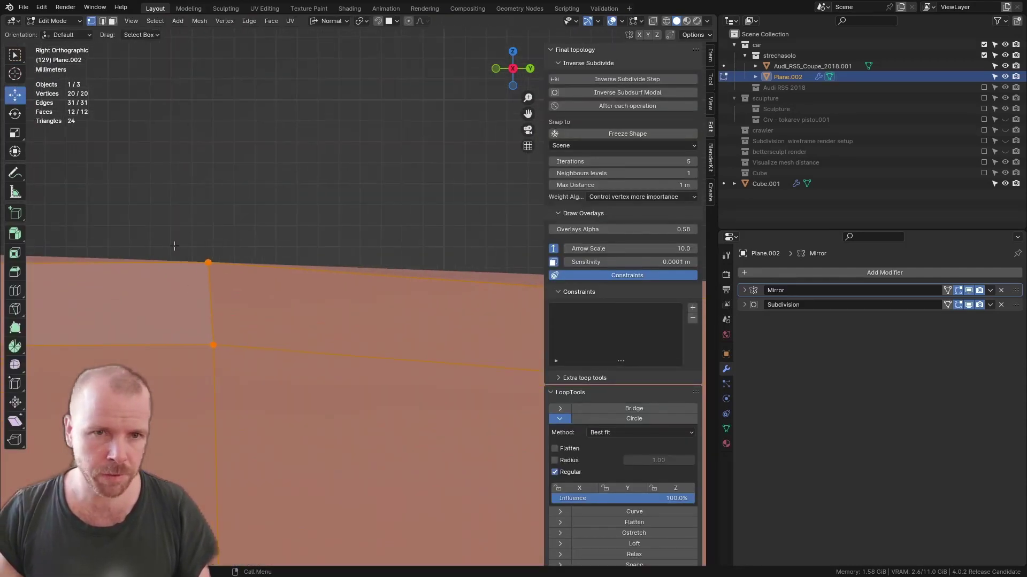
{"action": "key", "text": "Tab"}
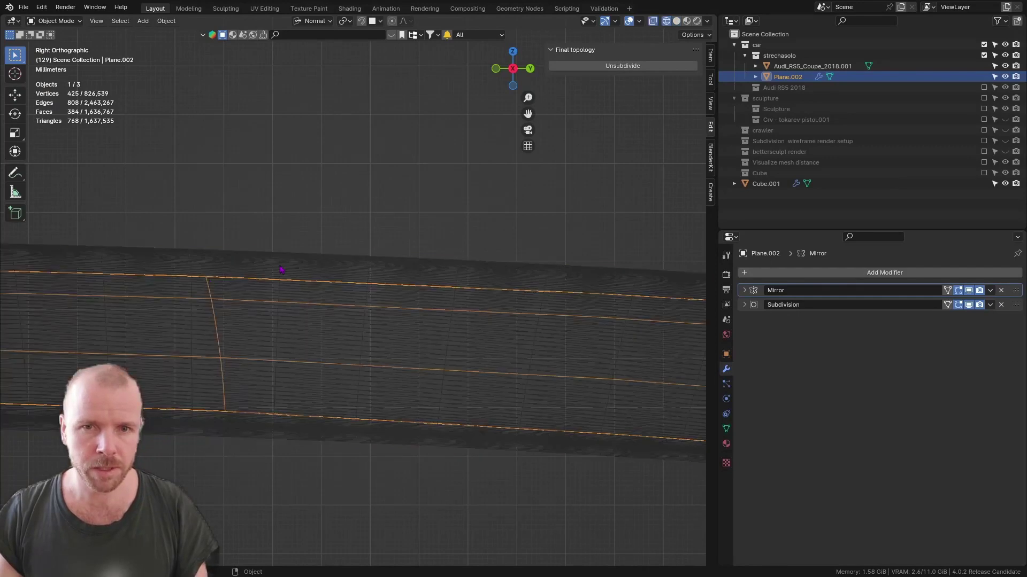
{"action": "scroll", "coordinate": [316, 270], "scroll_direction": "down", "scroll_amount": 5}
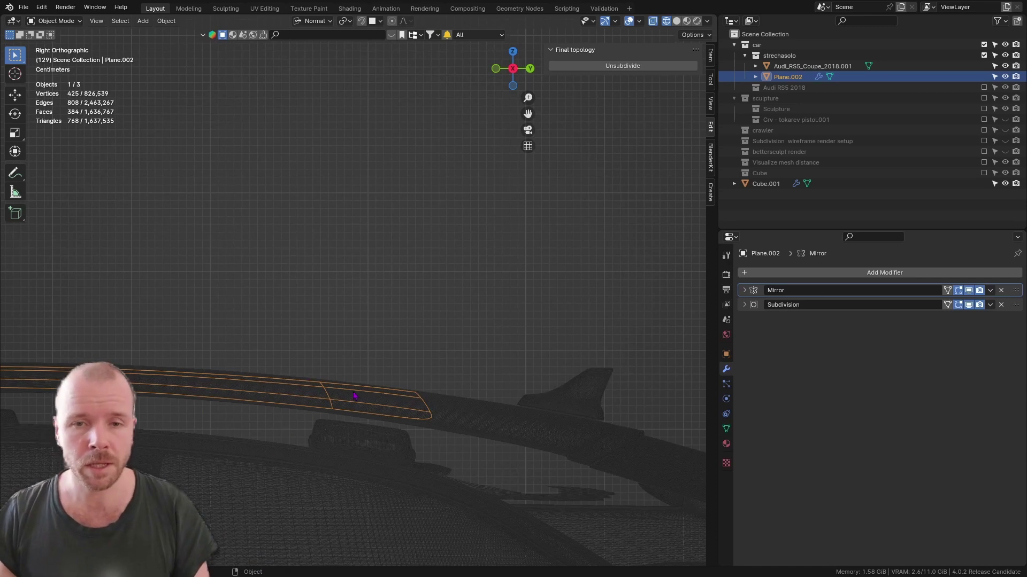
{"action": "scroll", "coordinate": [417, 403], "scroll_direction": "up", "scroll_amount": 4}
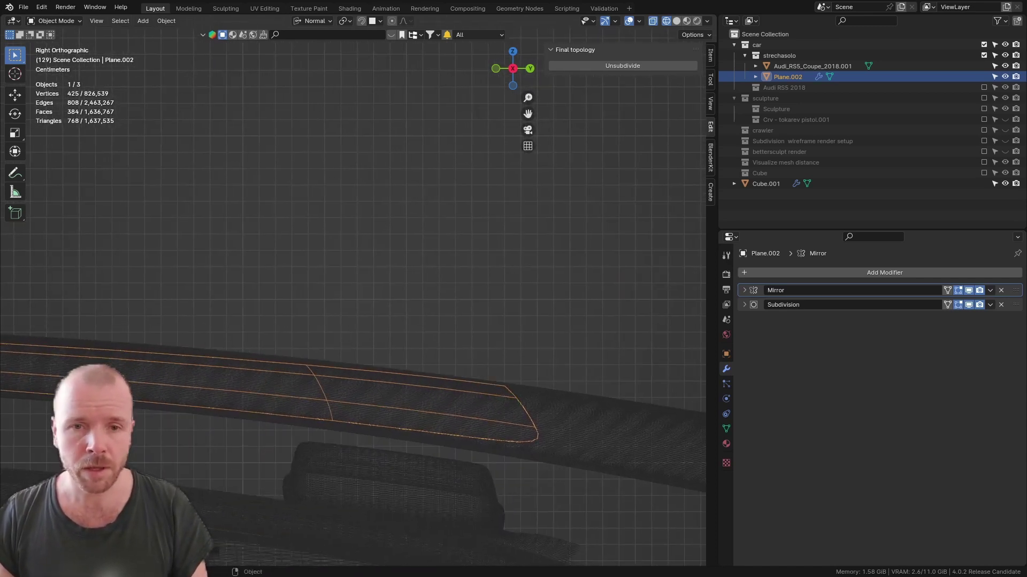
{"action": "middle_click_drag", "start_coordinate": [501, 362], "coordinate": [376, 379], "text": "shift"}
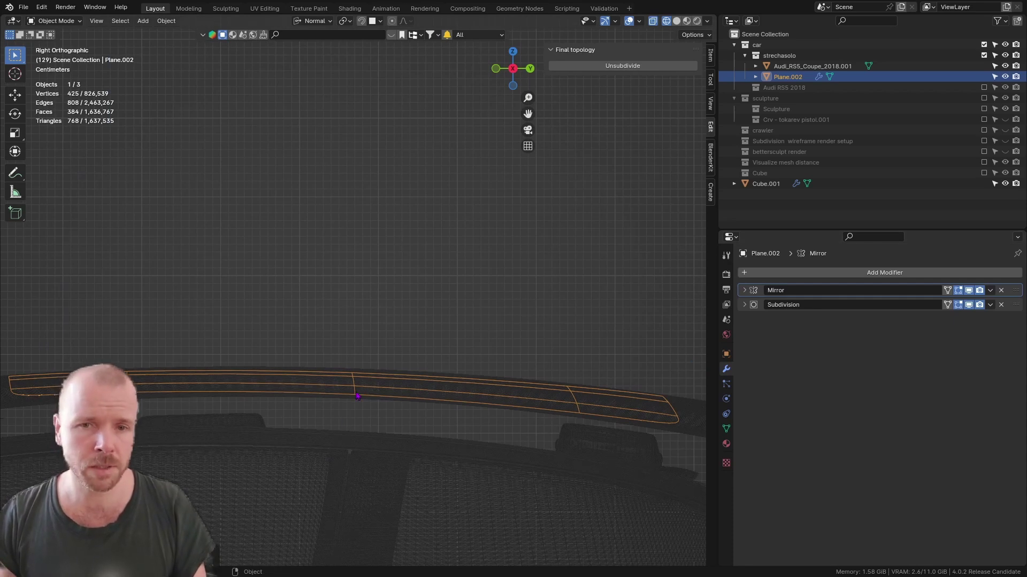
Resume editing the roof patch mesh and collapse the Final topology and LoopTools sections, leaving only Inverse Subdivide expanded.
{"action": "key", "text": "Tab"}
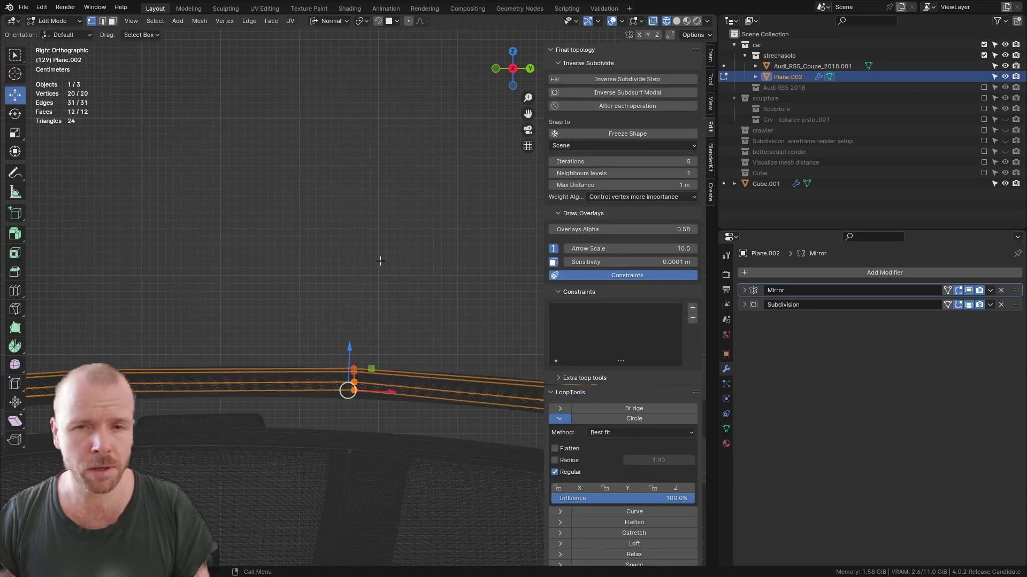
{"action": "middle_click_drag", "start_coordinate": [379, 261], "coordinate": [383, 312]}
{"action": "scroll", "coordinate": [399, 301], "scroll_direction": "down", "scroll_amount": 3}
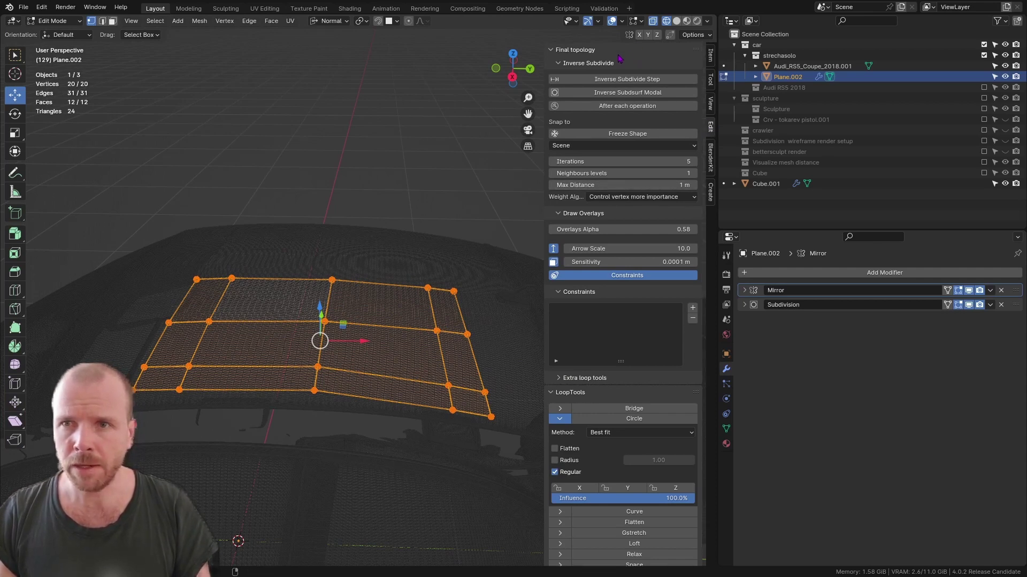
{"action": "left_click", "coordinate": [562, 66]}
{"action": "left_click_drag", "start_coordinate": [566, 72], "coordinate": [566, 115]}
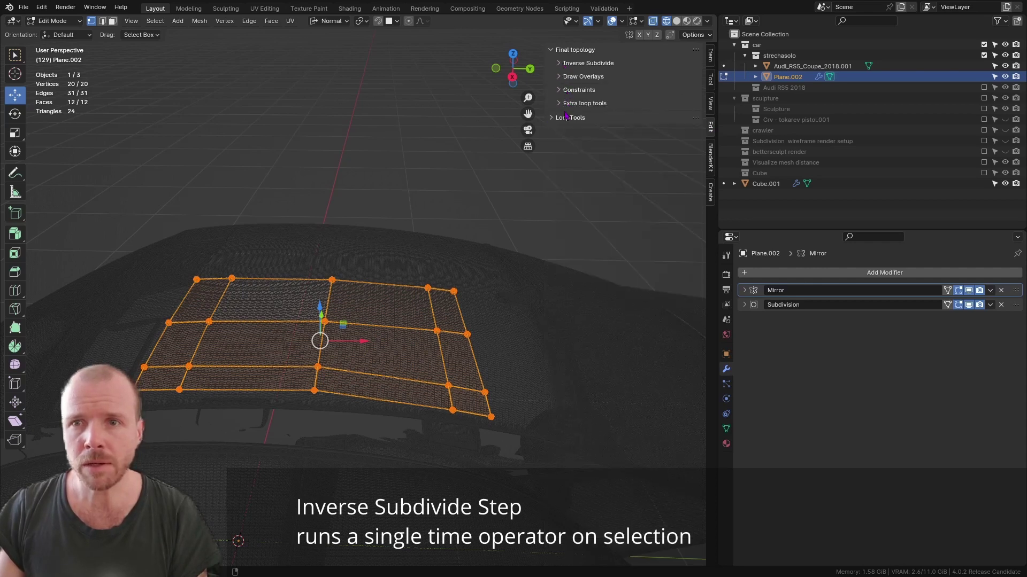
{"action": "left_click", "coordinate": [565, 66]}
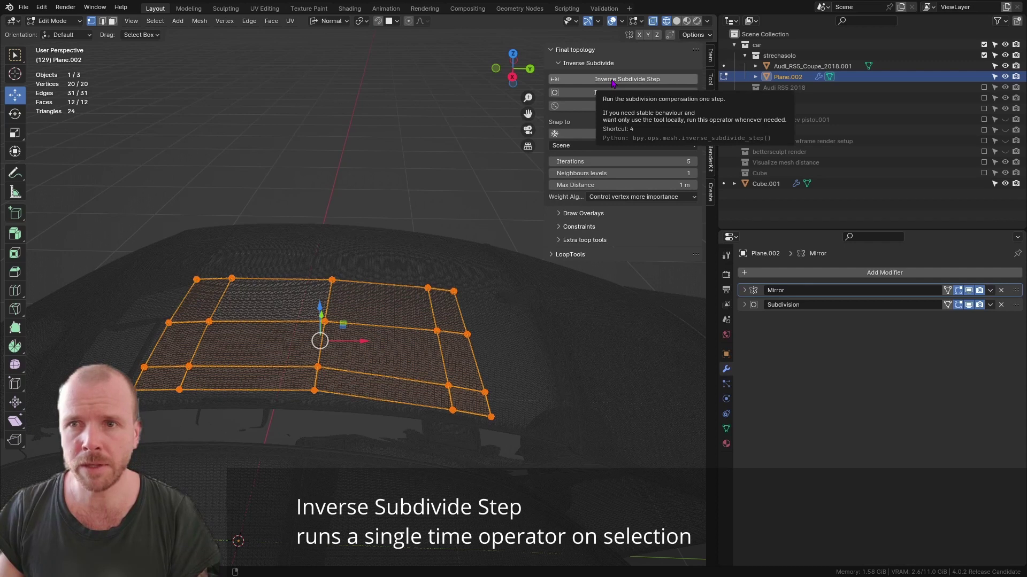
Run Inverse Subdivide Step on the fully selected roof patch and repeat the operation.
{"action": "left_click", "coordinate": [613, 81]}
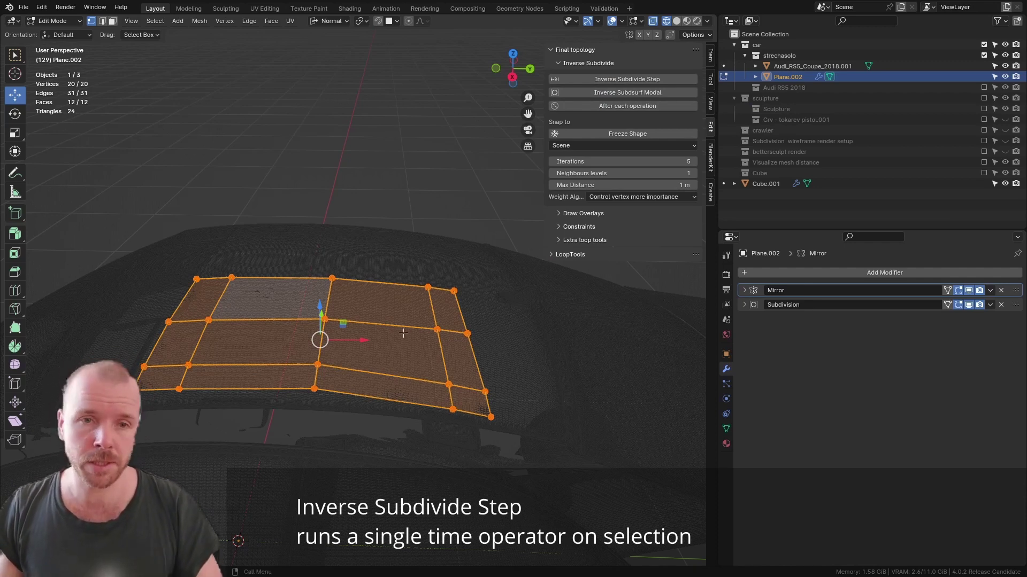
{"action": "key", "text": "shift+r"}
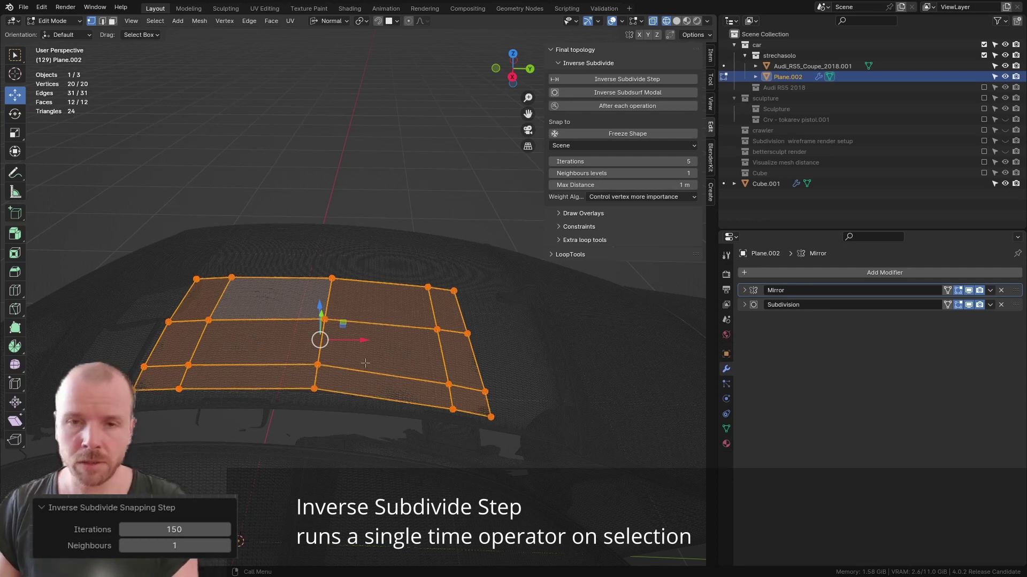
Check in side view the fit of the corrected roof patch to the car roof, comparing its subdivided surface with its control mesh.
{"action": "key", "text": "KP_3"}
{"action": "key", "text": "Tab"}
{"action": "key", "text": "Tab"}
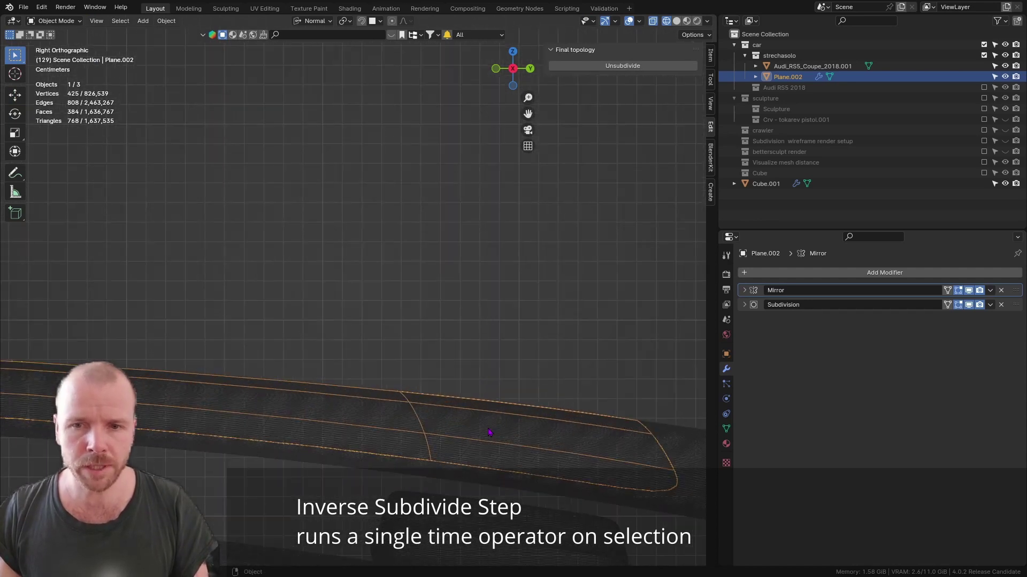
{"action": "scroll", "coordinate": [533, 365], "scroll_direction": "up", "scroll_amount": 6}
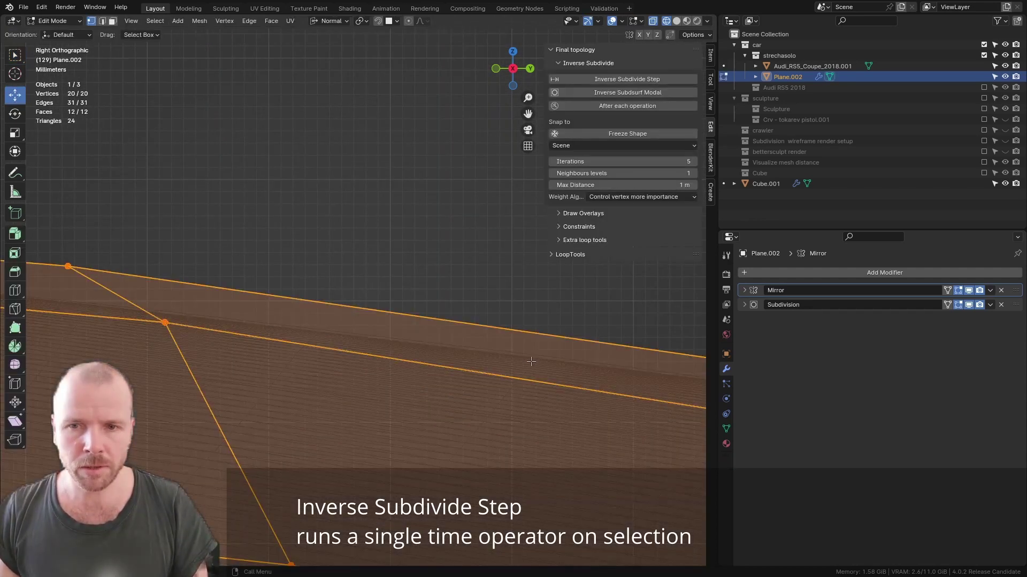
{"action": "key", "text": "Tab"}
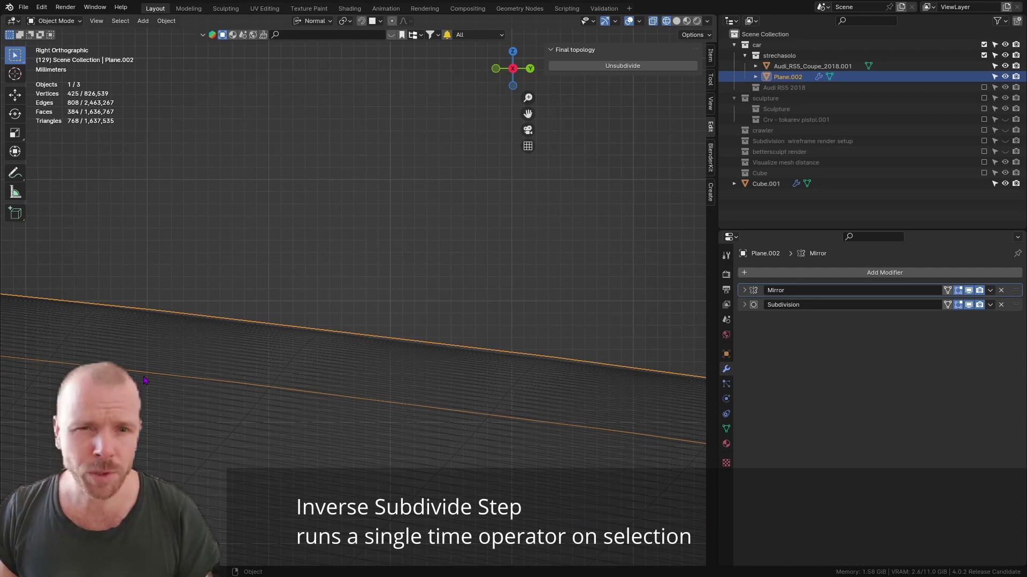
{"action": "scroll", "coordinate": [328, 348], "scroll_direction": "down", "scroll_amount": 2}
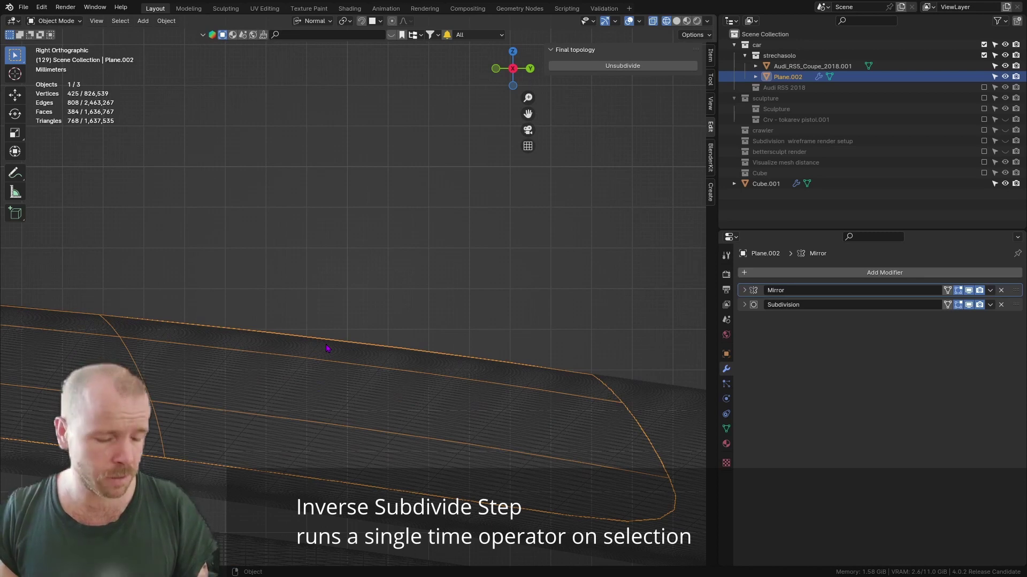
{"action": "key", "text": "Tab"}
{"action": "scroll", "coordinate": [196, 362], "scroll_direction": "down", "scroll_amount": 5}
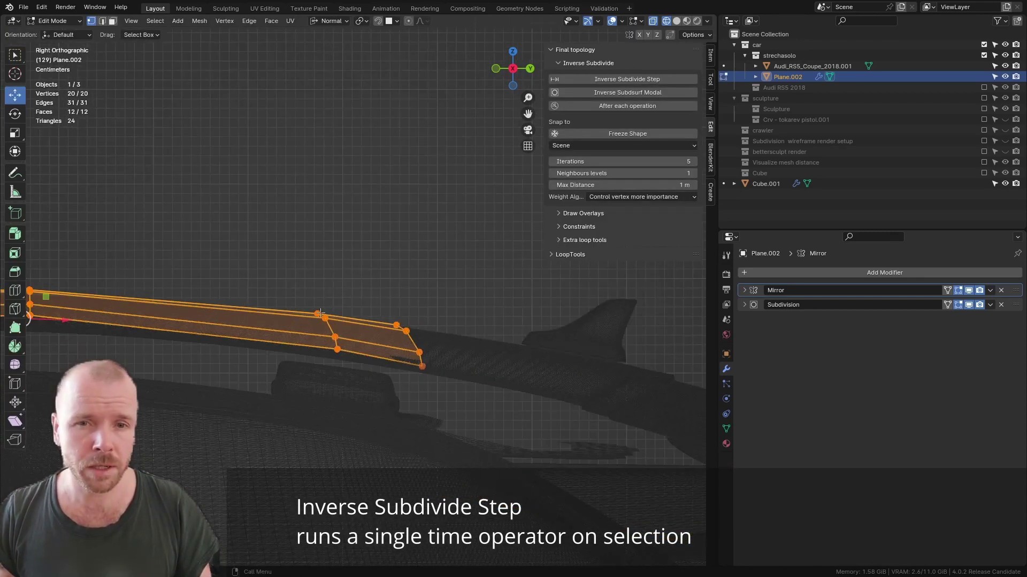
{"action": "scroll", "coordinate": [458, 406], "scroll_direction": "up", "scroll_amount": 2}
{"action": "scroll", "coordinate": [222, 289], "scroll_direction": "down", "scroll_amount": 5}
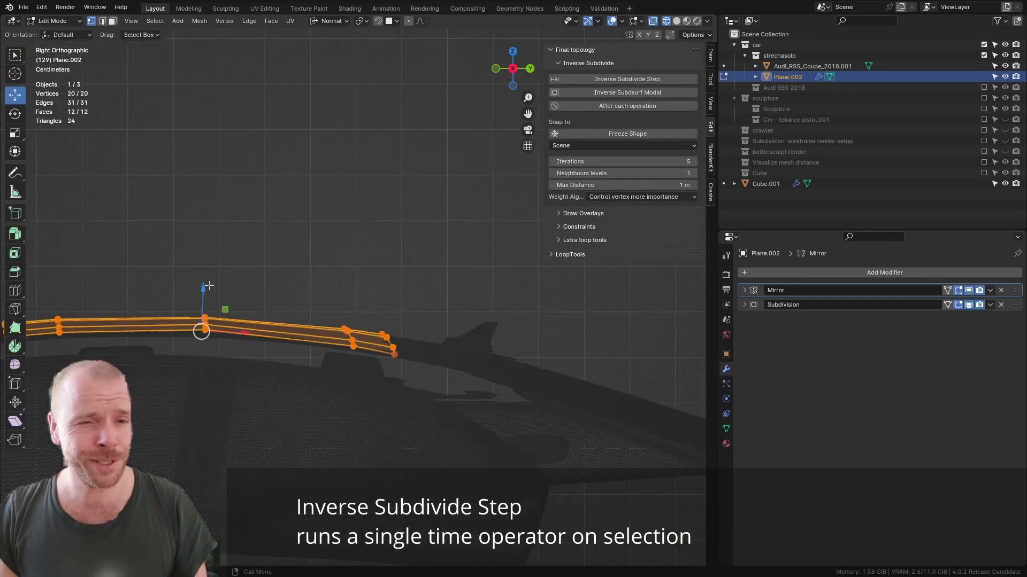
Enable Inverse Subdivsurf Modal and move the edge loop beside the patch's front edge about 0.08 m toward the patch's middle with snapping.
{"action": "middle_click_drag", "start_coordinate": [337, 286], "coordinate": [368, 323]}
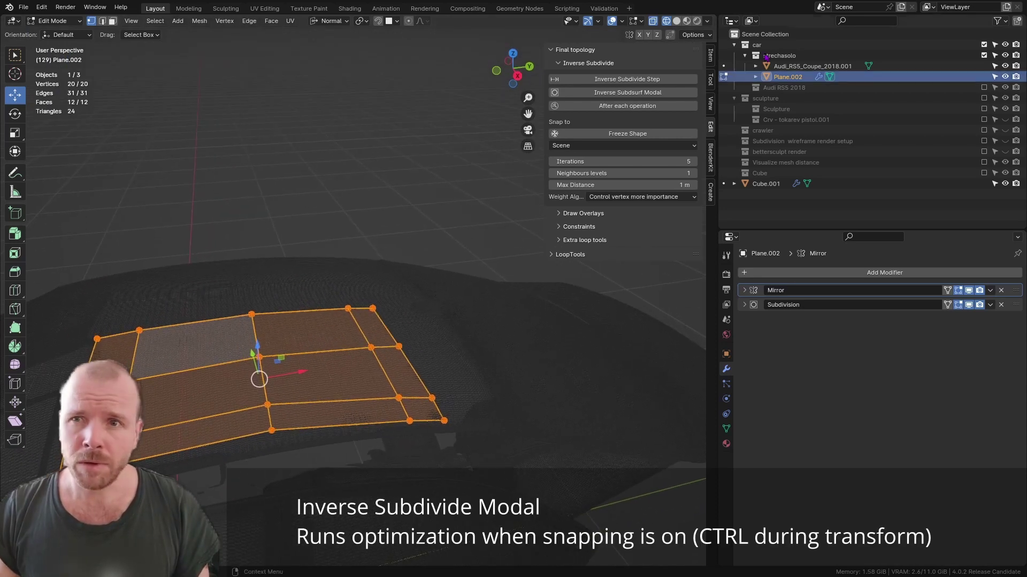
{"action": "left_click", "coordinate": [647, 98]}
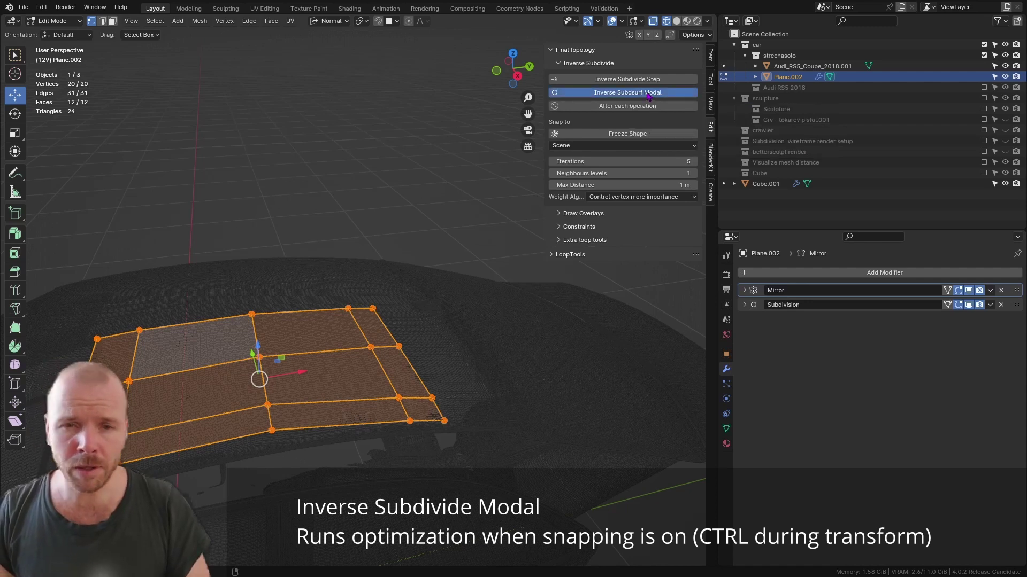
{"action": "middle_click_drag", "start_coordinate": [164, 371], "coordinate": [260, 331], "text": "shift"}
{"action": "scroll", "coordinate": [260, 332], "scroll_direction": "up", "scroll_amount": 3}
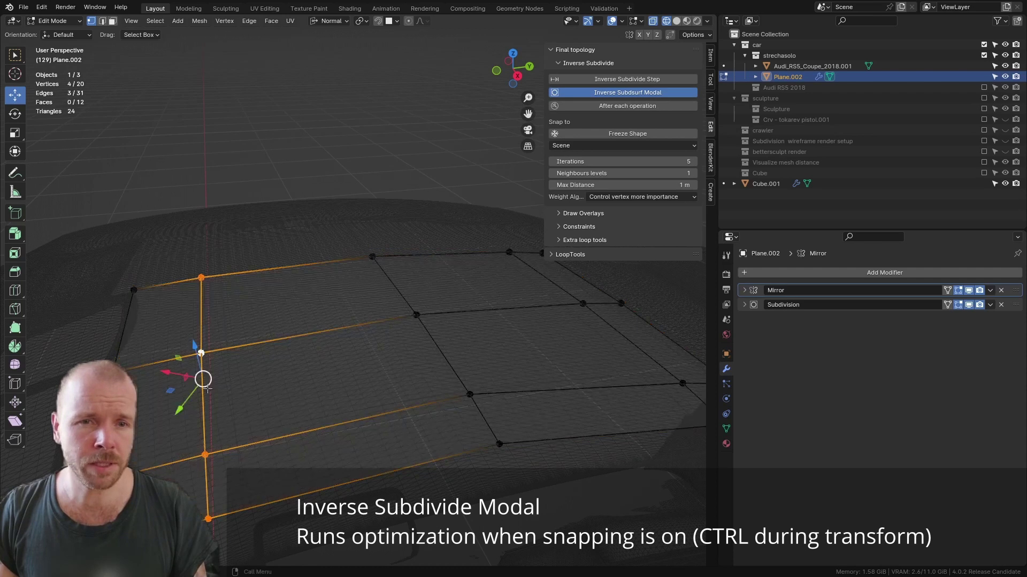
{"action": "left_click", "coordinate": [203, 374], "text": "alt"}
{"action": "key", "text": "g"}
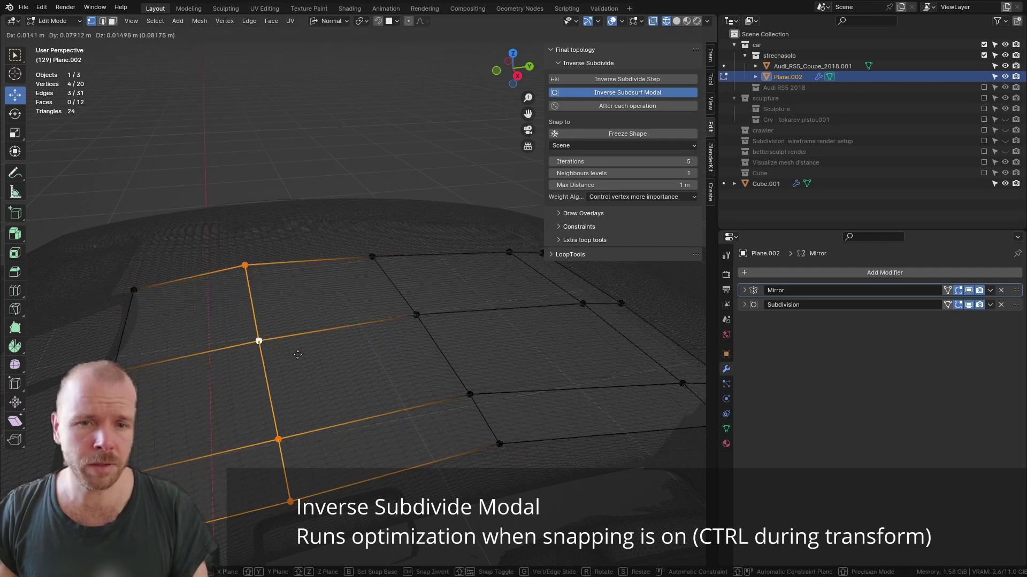
{"action": "left_click", "coordinate": [299, 356]}
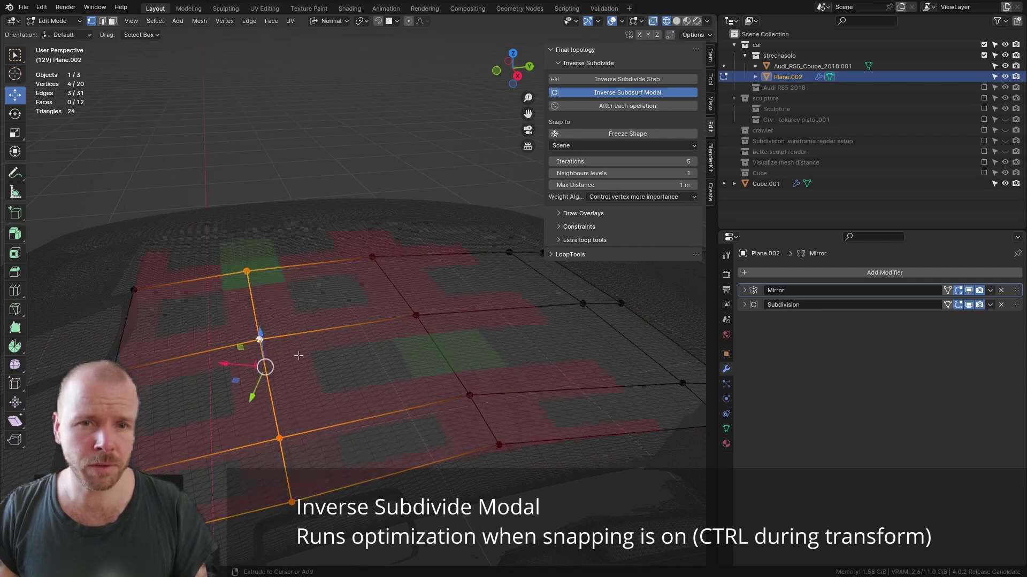
Inspect the moved edge loop against the car roof from a low angle.
{"action": "middle_click_drag", "start_coordinate": [299, 363], "coordinate": [294, 328]}
{"action": "scroll", "coordinate": [259, 346], "scroll_direction": "up", "scroll_amount": 3}
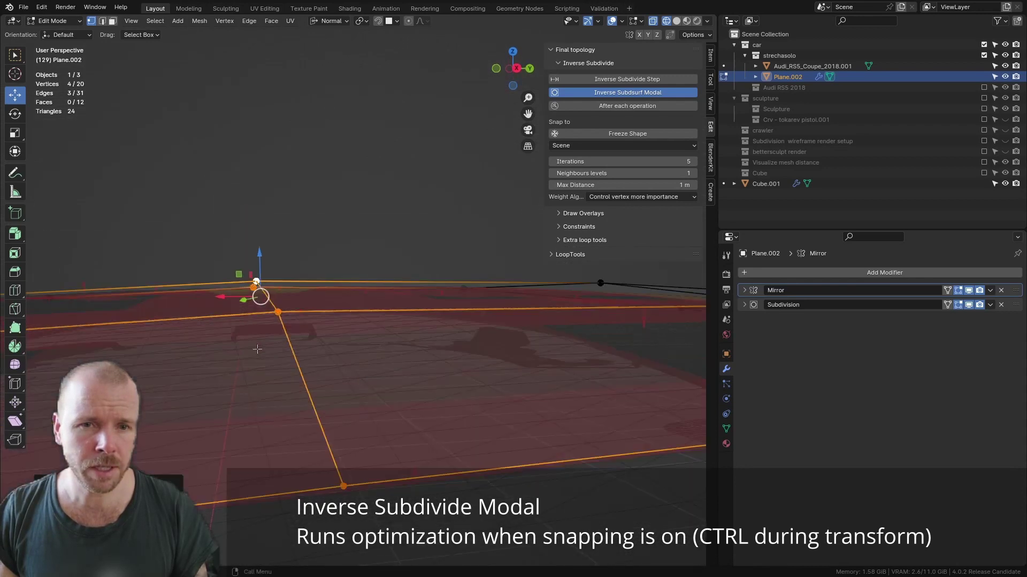
{"action": "middle_click_drag", "start_coordinate": [362, 259], "coordinate": [380, 319], "text": "shift"}
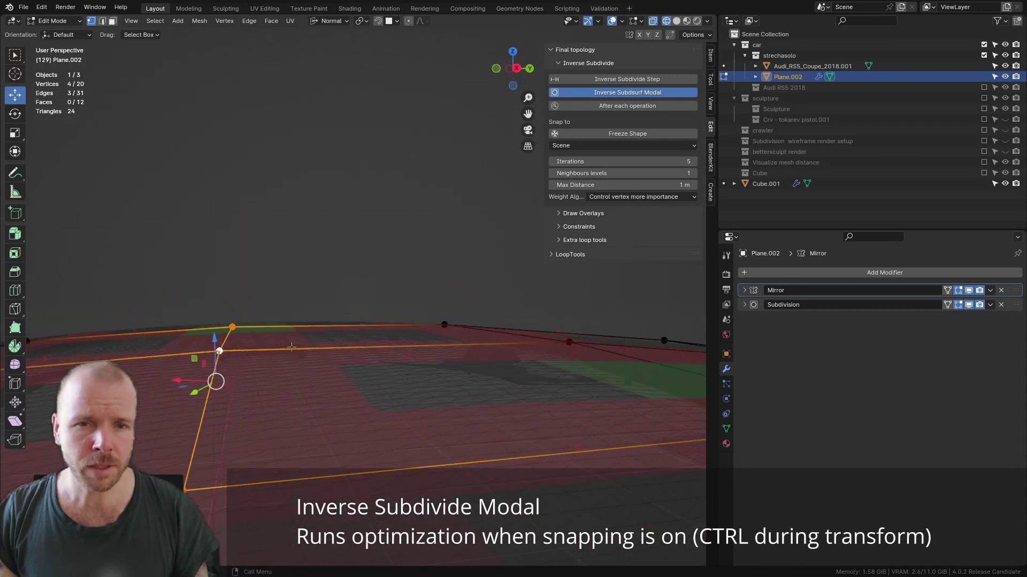
{"action": "scroll", "coordinate": [291, 347], "scroll_direction": "down", "scroll_amount": 3}
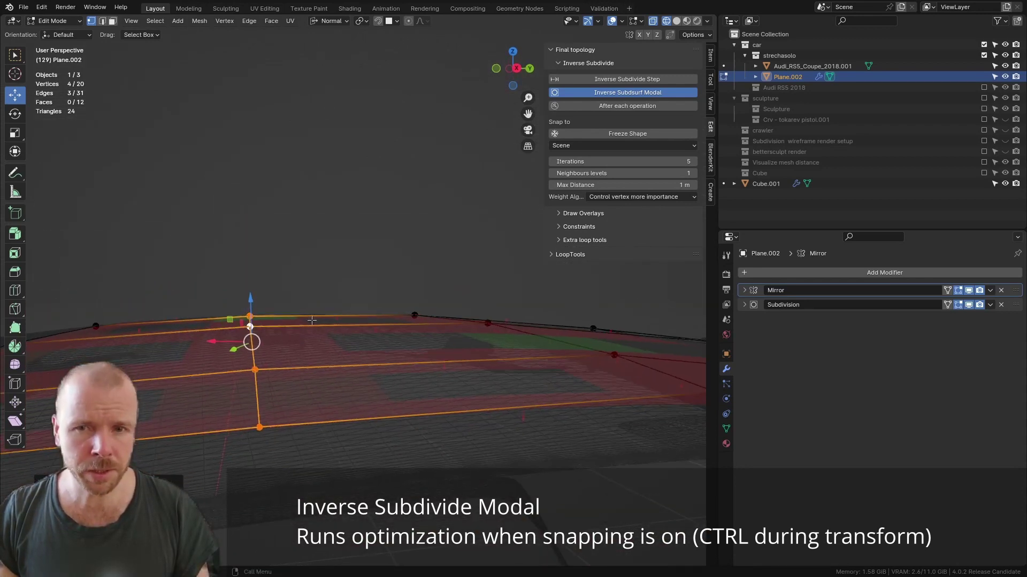
Edge-slide the selected edge loop toward the roof patch's middle with Inverse Subdivsurf Modal active.
{"action": "middle_click_drag", "start_coordinate": [312, 321], "coordinate": [279, 336]}
{"action": "scroll", "coordinate": [303, 334], "scroll_direction": "down", "scroll_amount": 2}
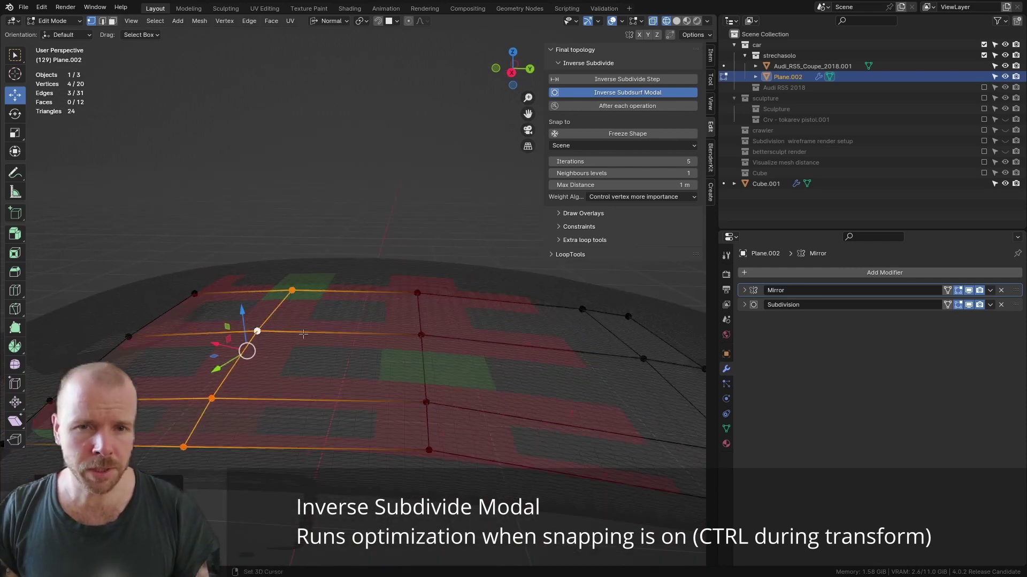
{"action": "key", "text": "g"}
{"action": "key", "text": "g"}
{"action": "left_click", "coordinate": [345, 340]}
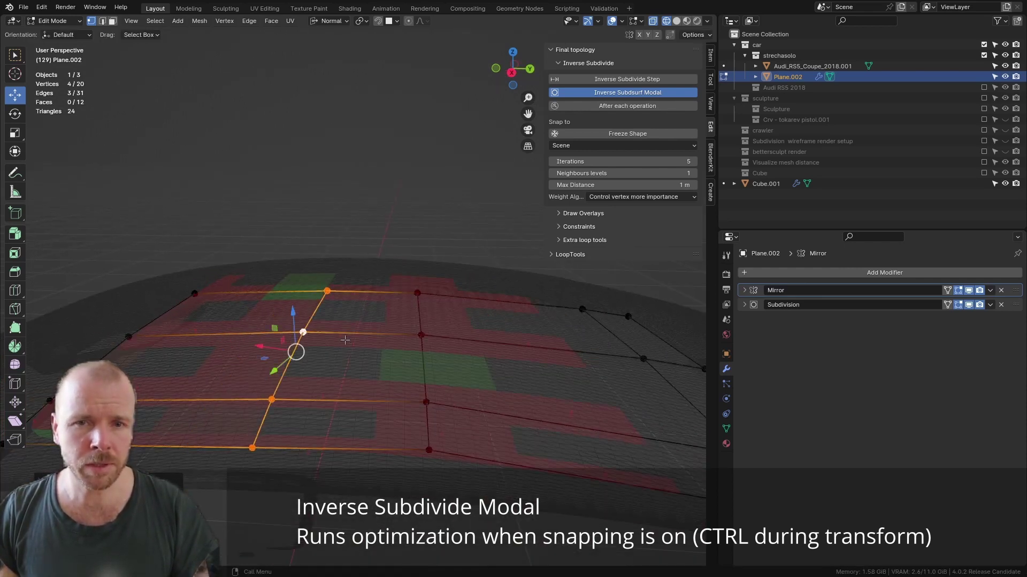
Edge-slide the selected loop back toward the patch's front edge, then nudge it slightly toward the middle.
{"action": "middle_click_drag", "start_coordinate": [318, 325], "coordinate": [346, 345]}
{"action": "key", "text": "g"}
{"action": "key", "text": "g"}
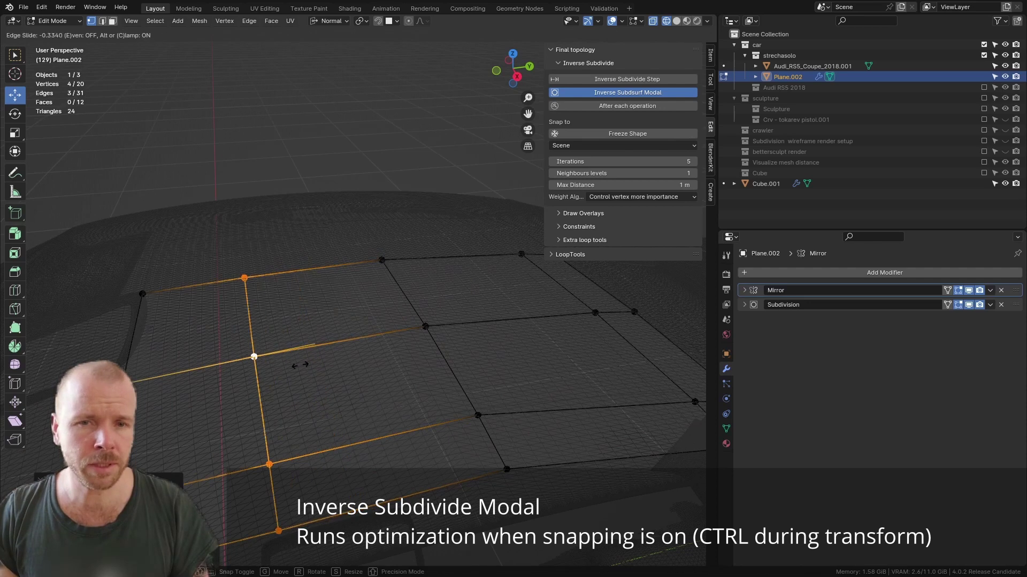
{"action": "left_click", "coordinate": [297, 366]}
{"action": "key", "text": "g"}
{"action": "key", "text": "g"}
{"action": "left_click", "coordinate": [313, 387]}
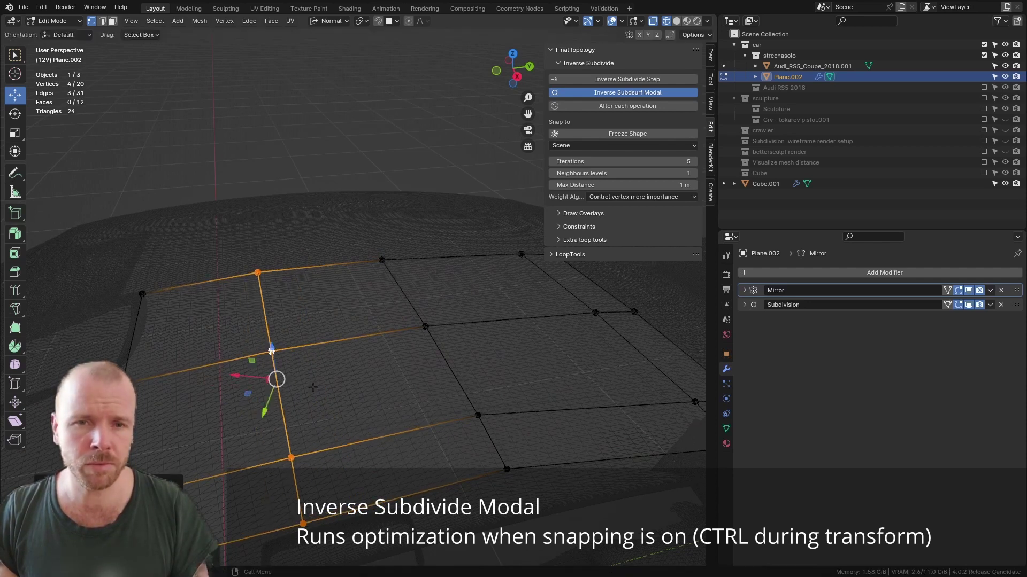
Move the selected edge loop slightly with snapping so the modal optimization refits the patch to the car roof.
{"action": "scroll", "coordinate": [311, 376], "scroll_direction": "down", "scroll_amount": 1}
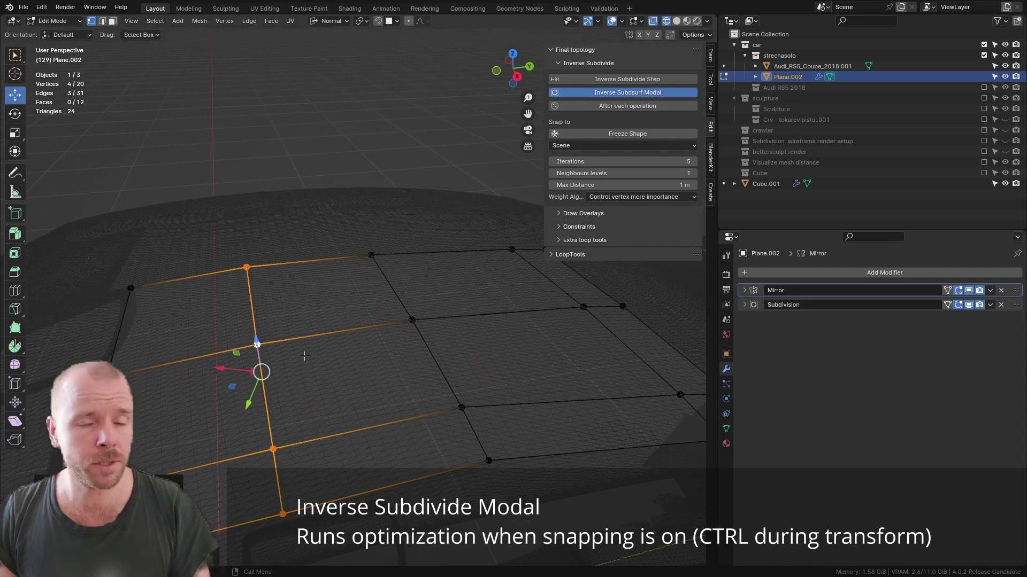
{"action": "key", "text": "g"}
{"action": "left_click", "coordinate": [281, 388]}
{"action": "middle_click_drag", "start_coordinate": [332, 345], "coordinate": [316, 341], "text": "shift"}
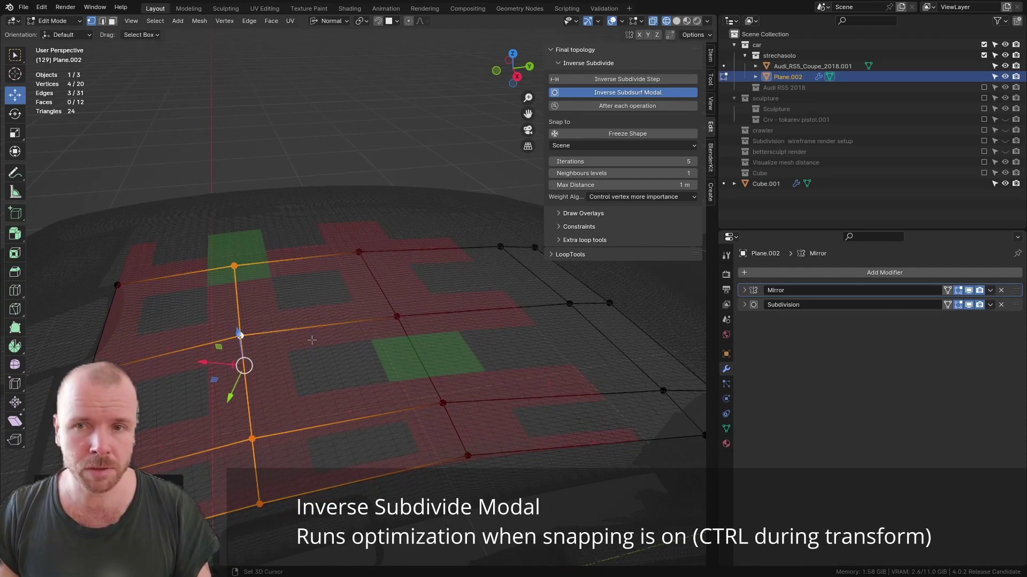
Enable After each operation, undo the last change and edge-slide the selected loop slightly along the roof patch.
{"action": "left_click", "coordinate": [643, 109]}
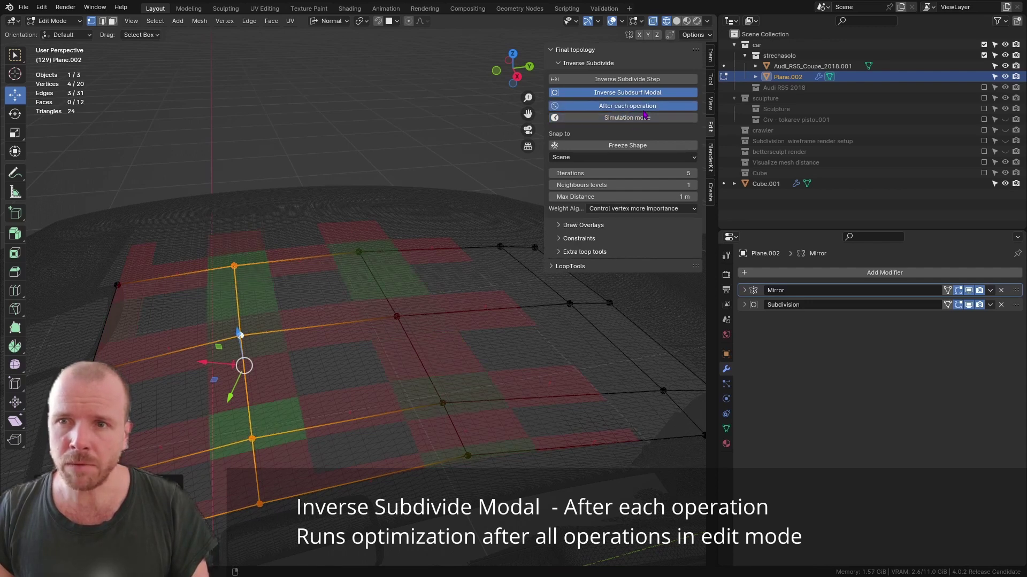
{"action": "middle_click_drag", "start_coordinate": [321, 339], "coordinate": [307, 321], "text": "shift"}
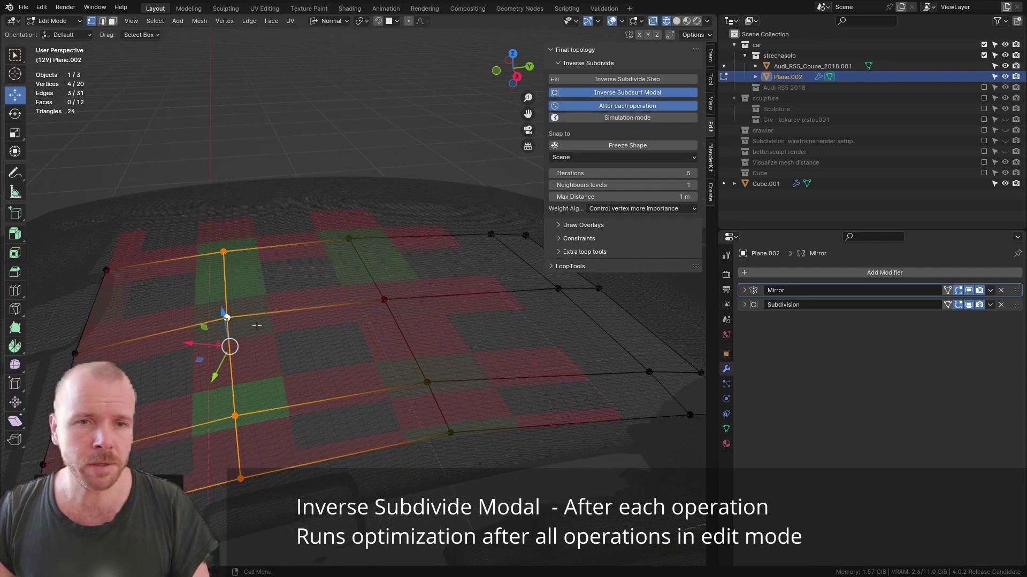
{"action": "key", "text": "ctrl+z"}
{"action": "key", "text": "g"}
{"action": "key", "text": "g"}
{"action": "left_click", "coordinate": [267, 328]}
Select the roof patch's front edge loop and edge-slide it slightly along the car roof.
{"action": "middle_click_drag", "start_coordinate": [49, 356], "coordinate": [338, 301], "text": "shift"}
{"action": "left_click", "coordinate": [379, 279], "text": "alt"}
{"action": "key", "text": "g"}
{"action": "key", "text": "g"}
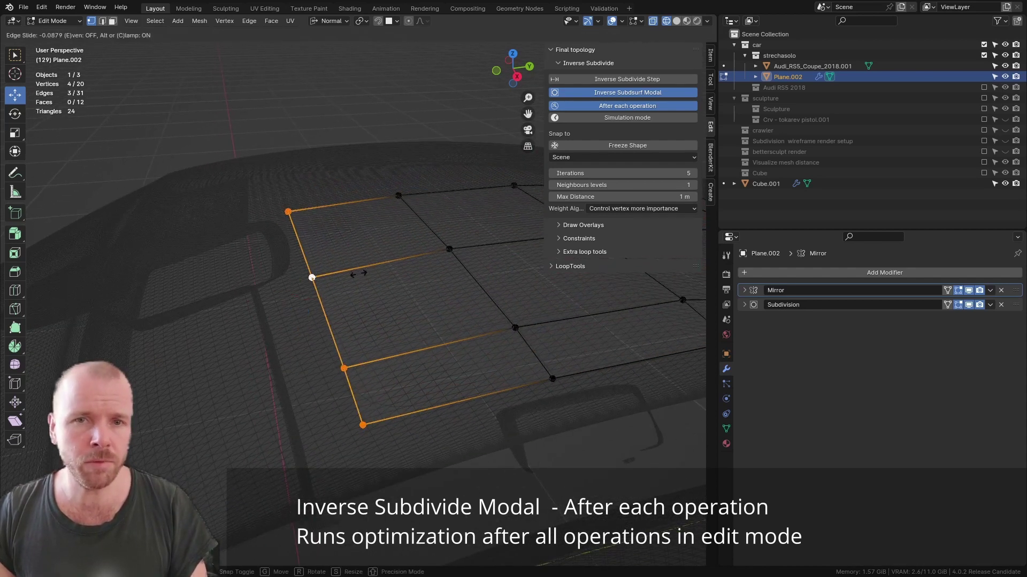
{"action": "left_click", "coordinate": [350, 279]}
Add one loop cut midway between the patch's front edge and the neighbouring edge loop.
{"action": "key", "text": "ctrl+r"}
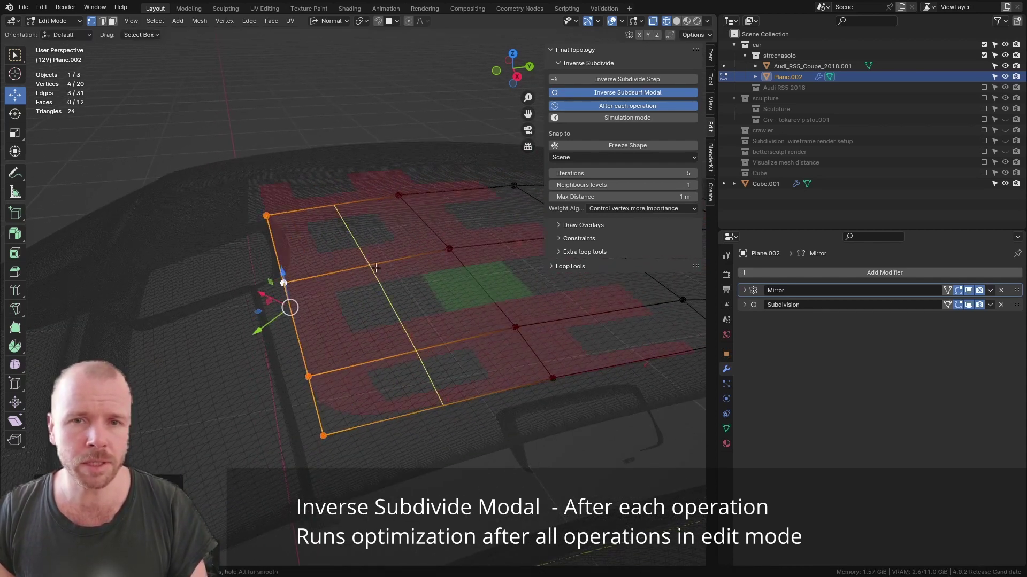
{"action": "left_click", "coordinate": [380, 266]}
{"action": "left_click", "coordinate": [379, 266]}
{"action": "middle_click_drag", "start_coordinate": [380, 265], "coordinate": [212, 364]}
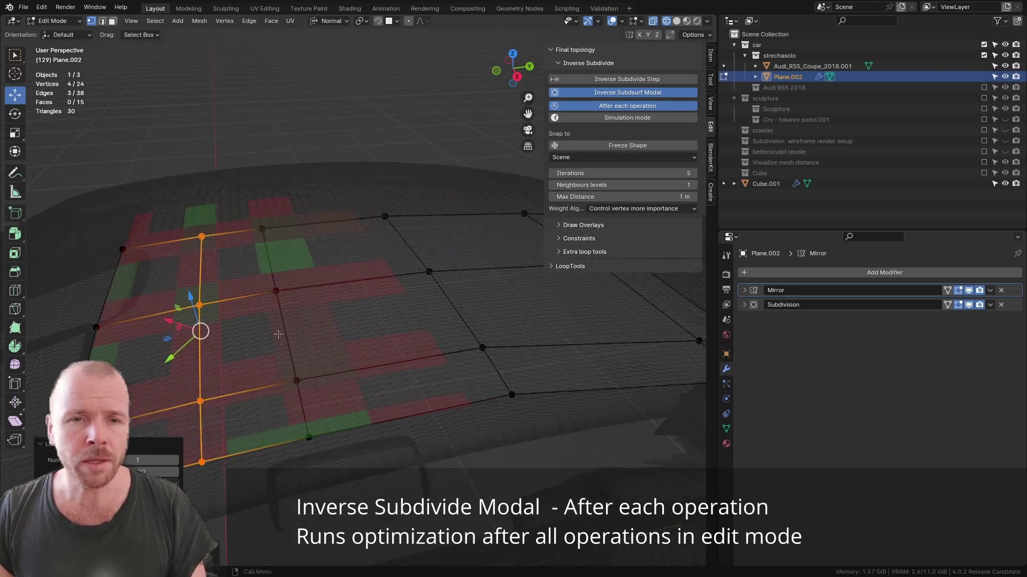
{"action": "middle_click_drag", "start_coordinate": [278, 334], "coordinate": [339, 333]}
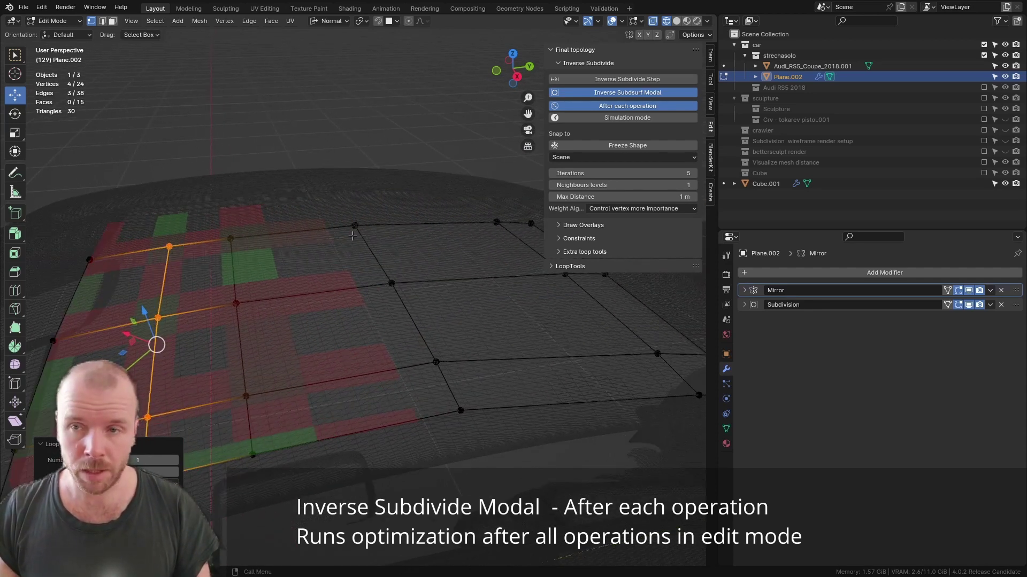
Enable Simulation mode and add one loop cut across the wide span near the patch's rear end.
{"action": "left_click", "coordinate": [628, 119]}
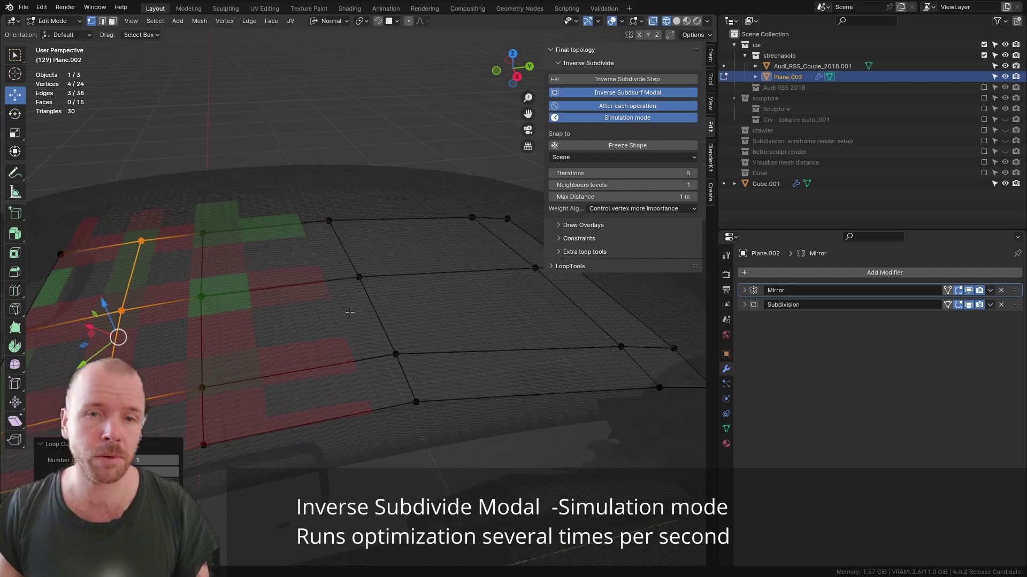
{"action": "key", "text": "ctrl+r"}
{"action": "left_click", "coordinate": [417, 289]}
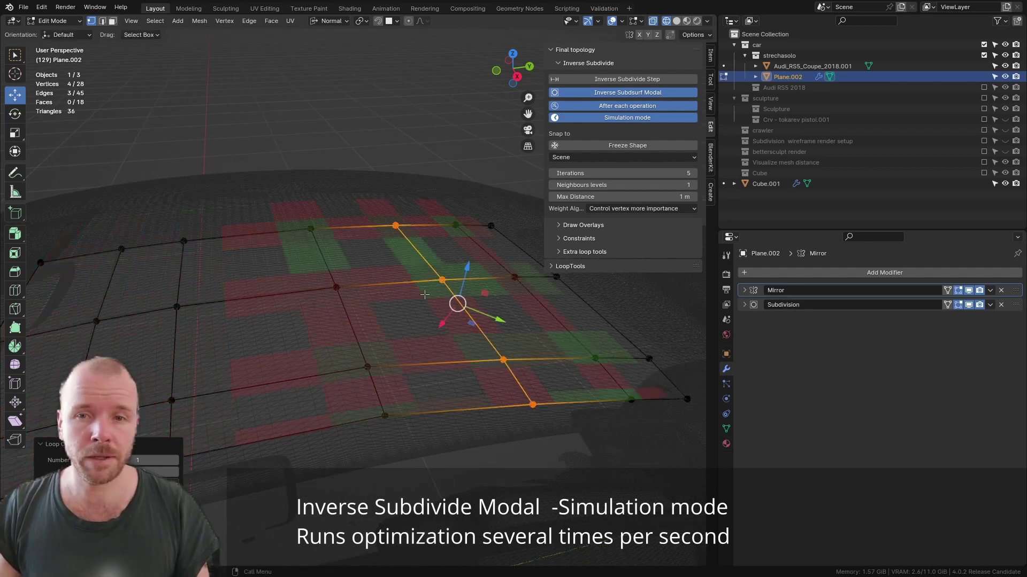
Select the whole roof patch and let Simulation mode optimize its fit to the car roof.
{"action": "key", "text": "a"}
{"action": "scroll", "coordinate": [357, 302], "scroll_direction": "down", "scroll_amount": 2}
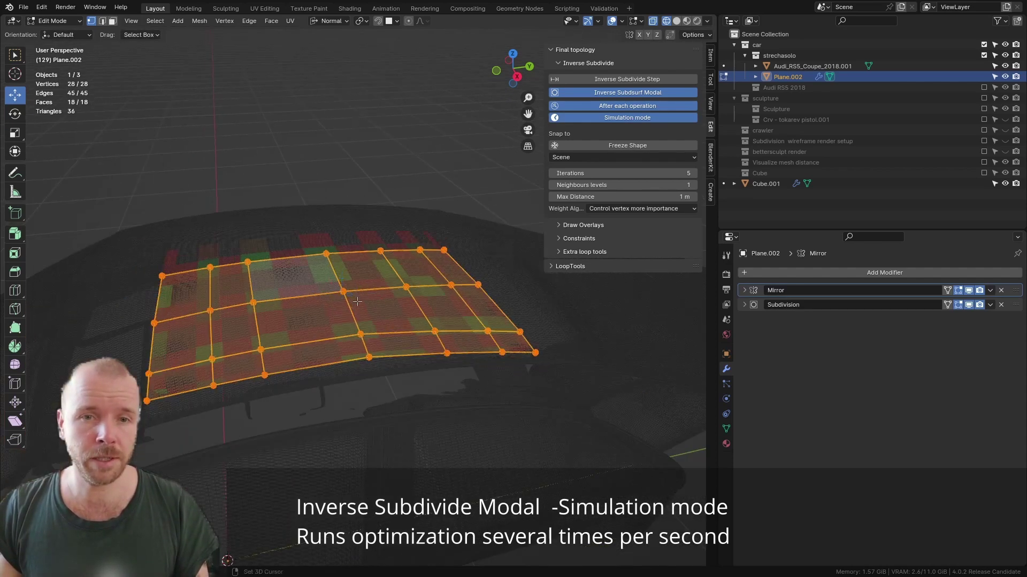
{"action": "middle_click_drag", "start_coordinate": [357, 302], "coordinate": [382, 302], "text": "shift"}
{"action": "scroll", "coordinate": [396, 296], "scroll_direction": "up", "scroll_amount": 2}
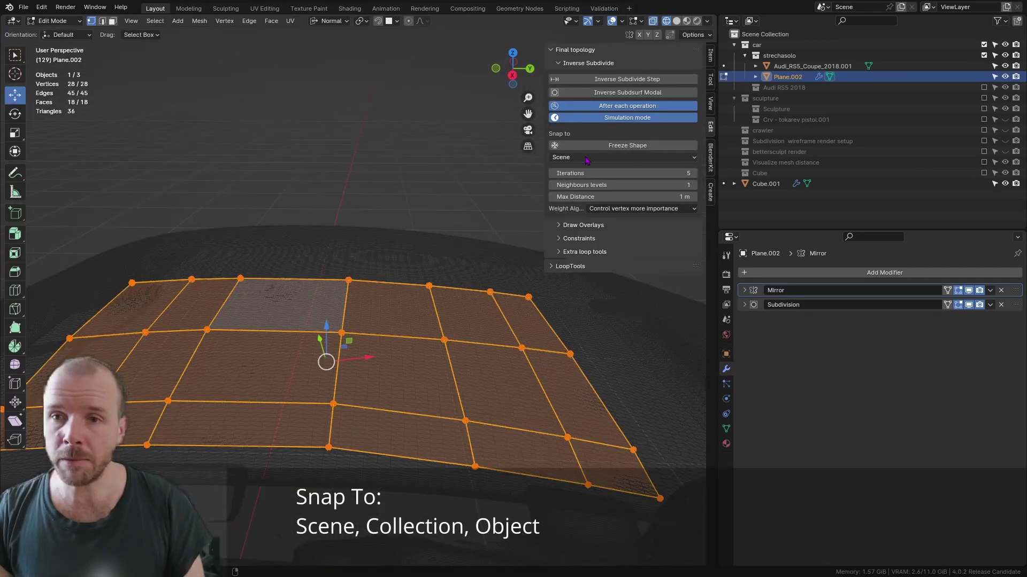
Set the Snap to type to Object, pick the Audi_RS5_Coupe_2018.001 mesh as its target, and clear that target.
{"action": "left_click", "coordinate": [586, 159]}
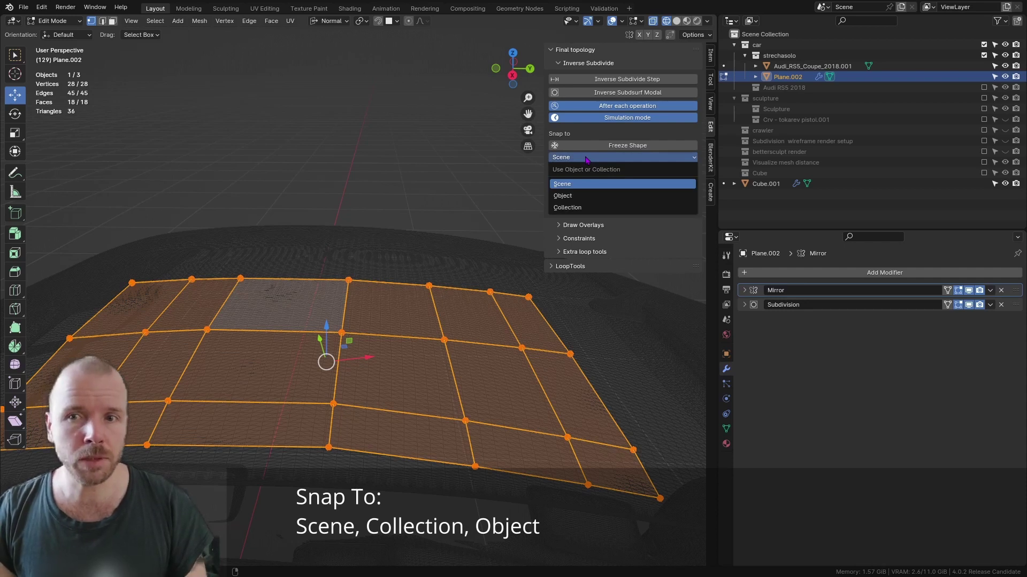
{"action": "left_click", "coordinate": [576, 199]}
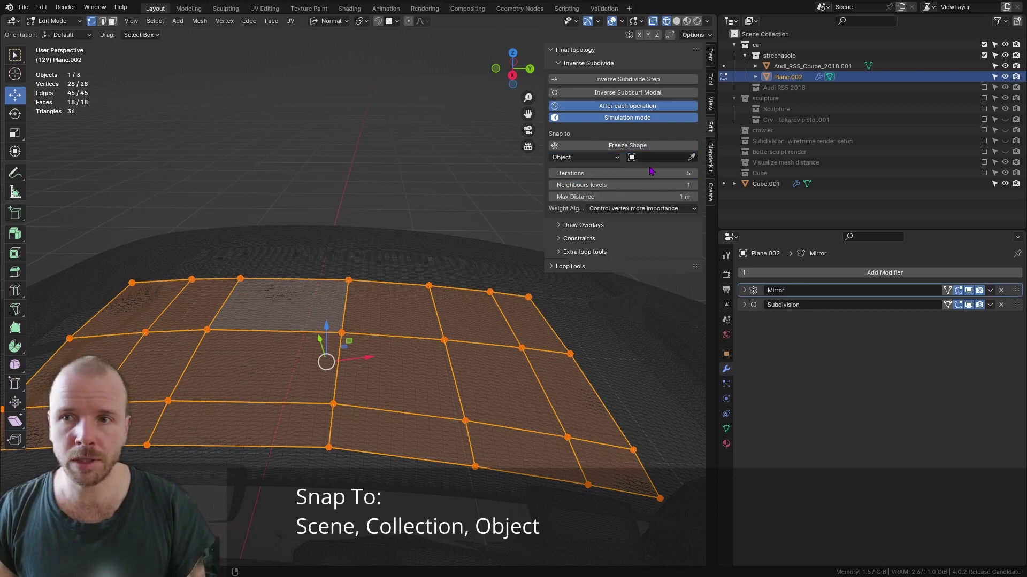
{"action": "left_click", "coordinate": [691, 157]}
{"action": "left_click", "coordinate": [453, 268]}
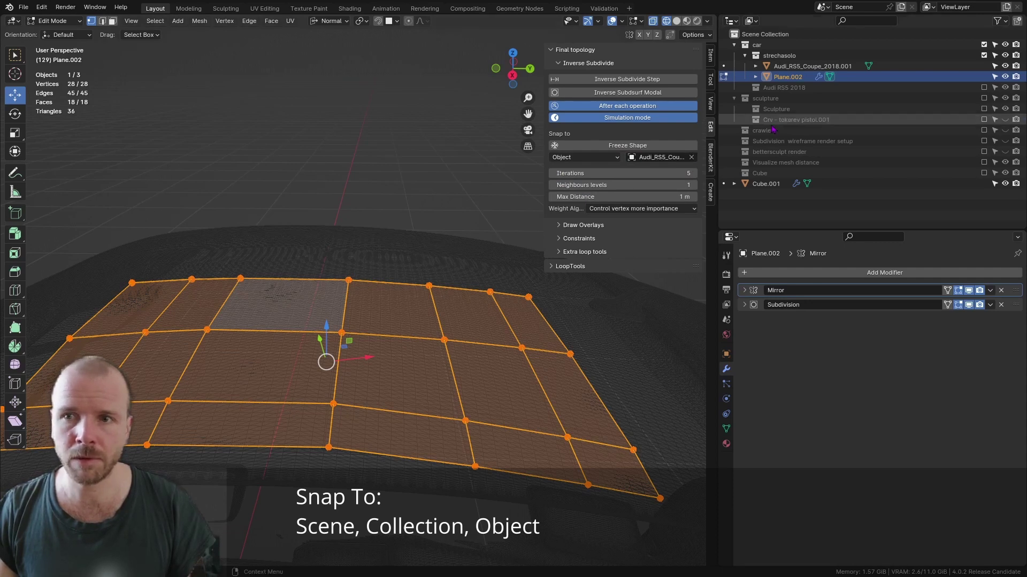
{"action": "left_click", "coordinate": [692, 157]}
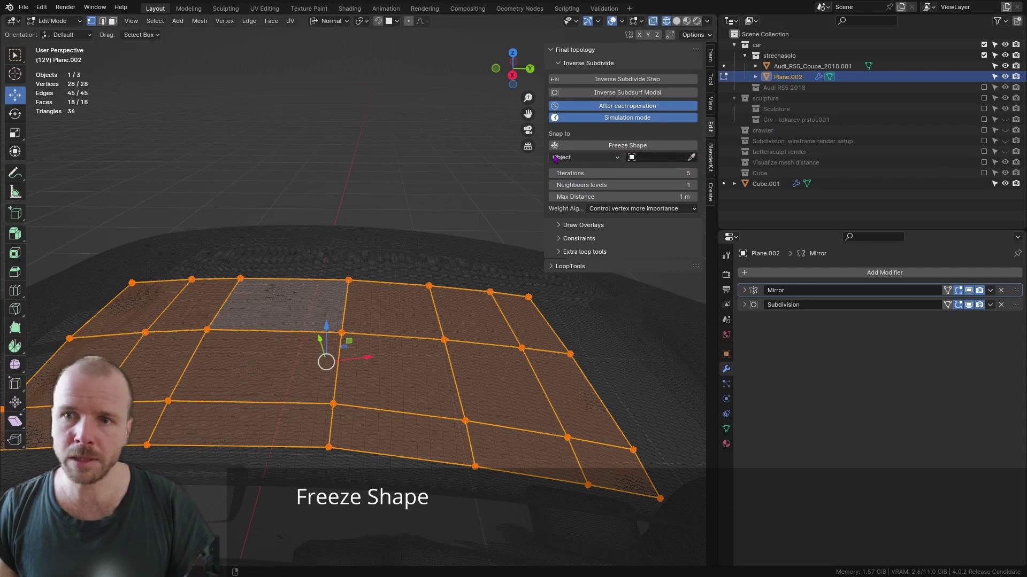
{"action": "left_click", "coordinate": [629, 145]}
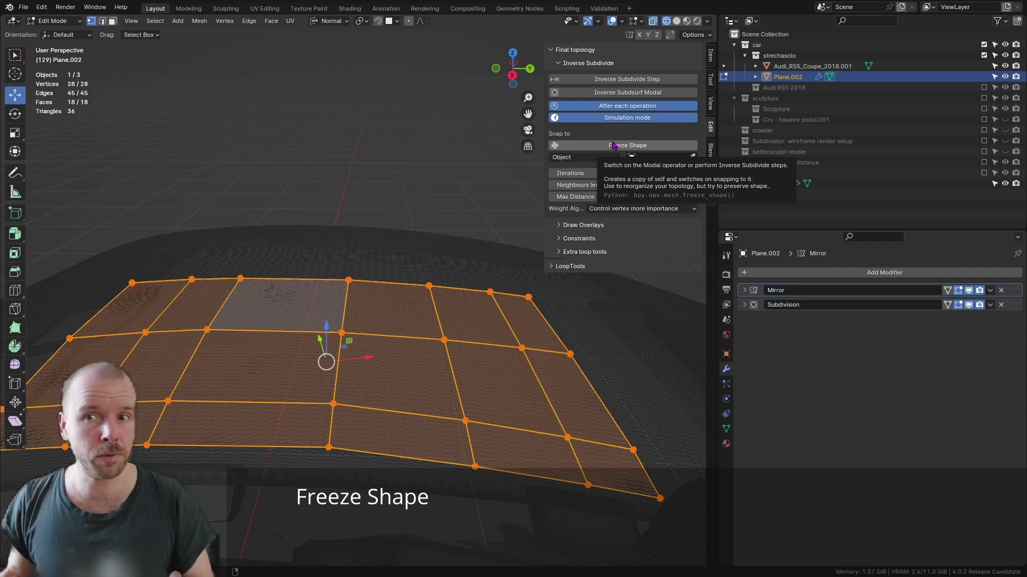
{"action": "left_click", "coordinate": [614, 145]}
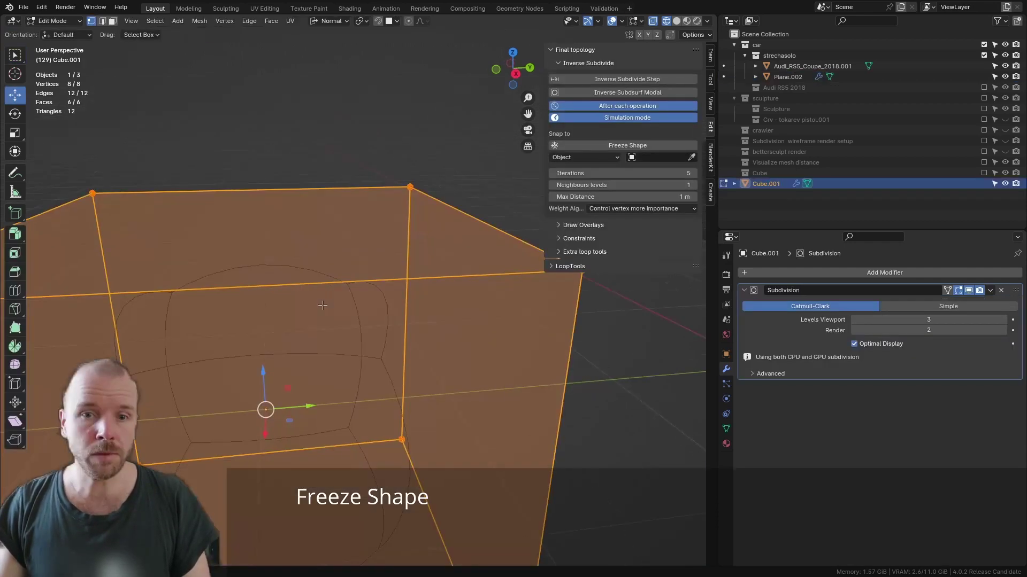
Switch the viewport to solid shading and frame Cube.001's subdivided sphere inside its cube cage.
{"action": "middle_click_drag", "start_coordinate": [323, 305], "coordinate": [316, 287]}
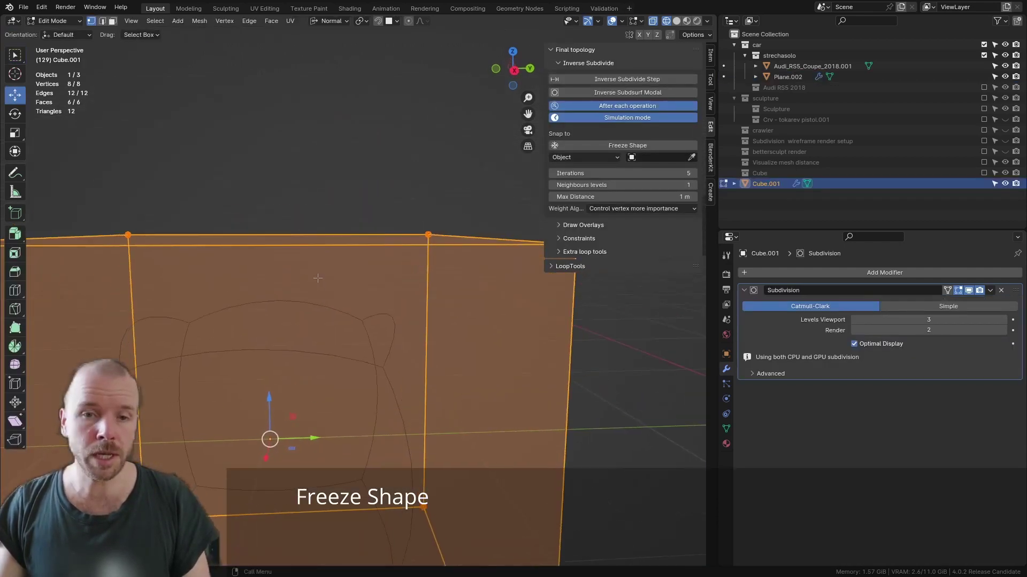
{"action": "scroll", "coordinate": [345, 267], "scroll_direction": "down", "scroll_amount": 5}
{"action": "key", "text": "z"}
{"action": "left_click", "coordinate": [396, 322]}
{"action": "middle_click_drag", "start_coordinate": [329, 331], "coordinate": [378, 323], "text": "shift"}
{"action": "scroll", "coordinate": [378, 324], "scroll_direction": "up", "scroll_amount": 3}
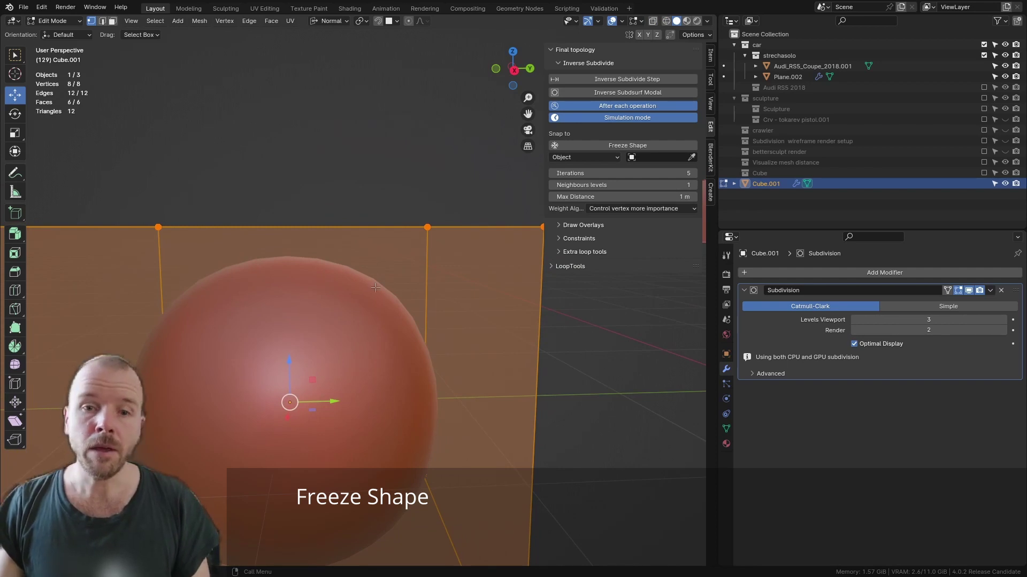
{"action": "scroll", "coordinate": [378, 284], "scroll_direction": "down", "scroll_amount": 2}
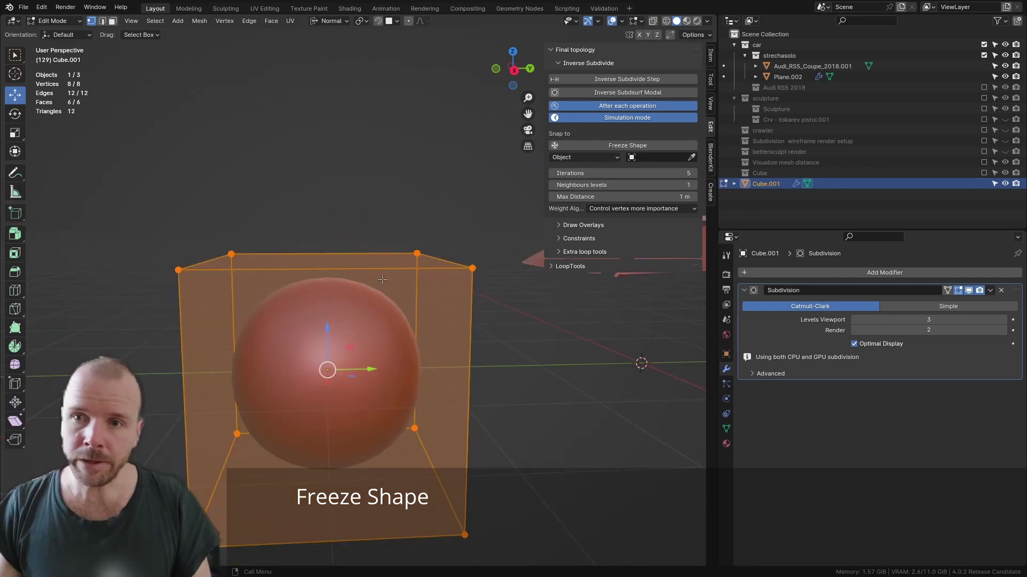
Freeze the shape of Cube.001 and enable Inverse Subdivsurf Modal for it.
{"action": "left_click", "coordinate": [627, 146]}
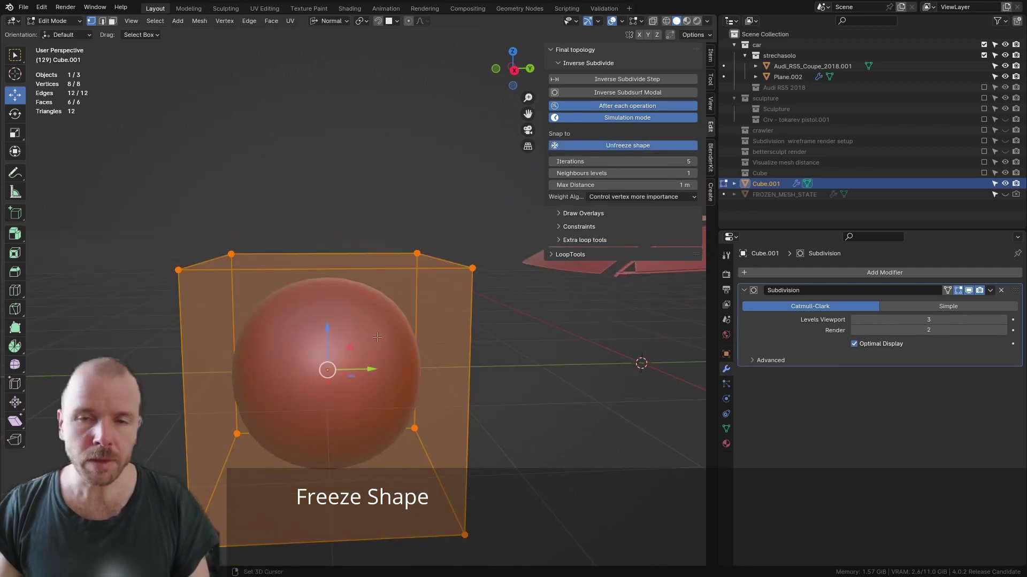
{"action": "middle_click_drag", "start_coordinate": [377, 337], "coordinate": [373, 336], "text": "shift"}
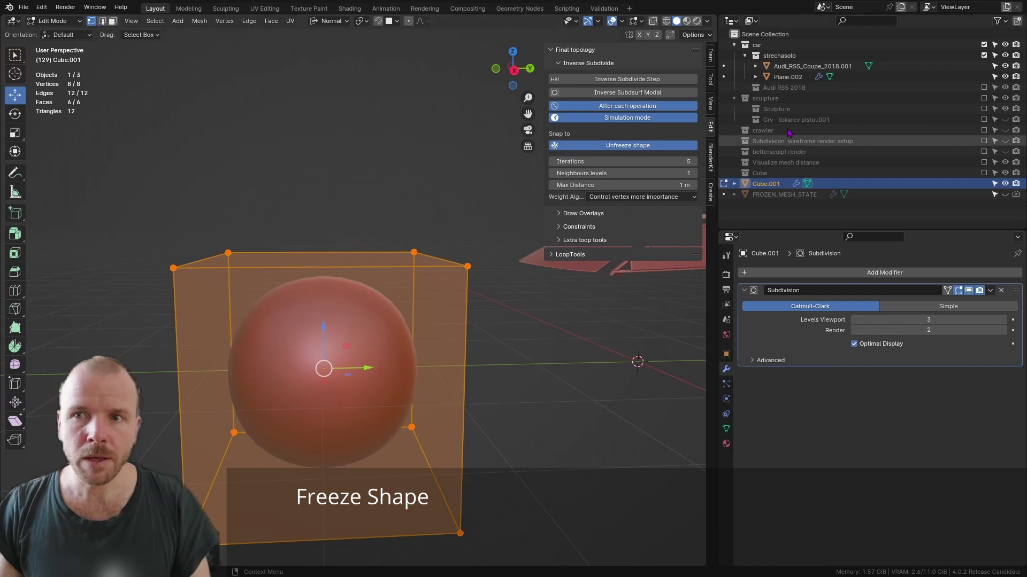
{"action": "left_click", "coordinate": [608, 95]}
{"action": "middle_click_drag", "start_coordinate": [450, 330], "coordinate": [446, 305], "text": "shift"}
{"action": "middle_click_drag", "start_coordinate": [328, 327], "coordinate": [312, 312]}
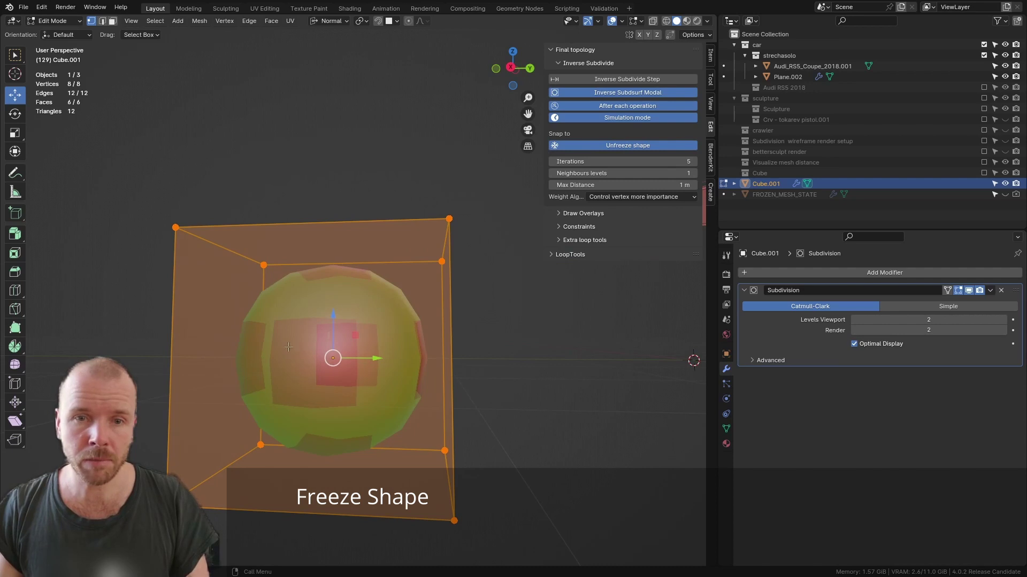
{"action": "middle_click_drag", "start_coordinate": [339, 348], "coordinate": [344, 359], "text": "shift"}
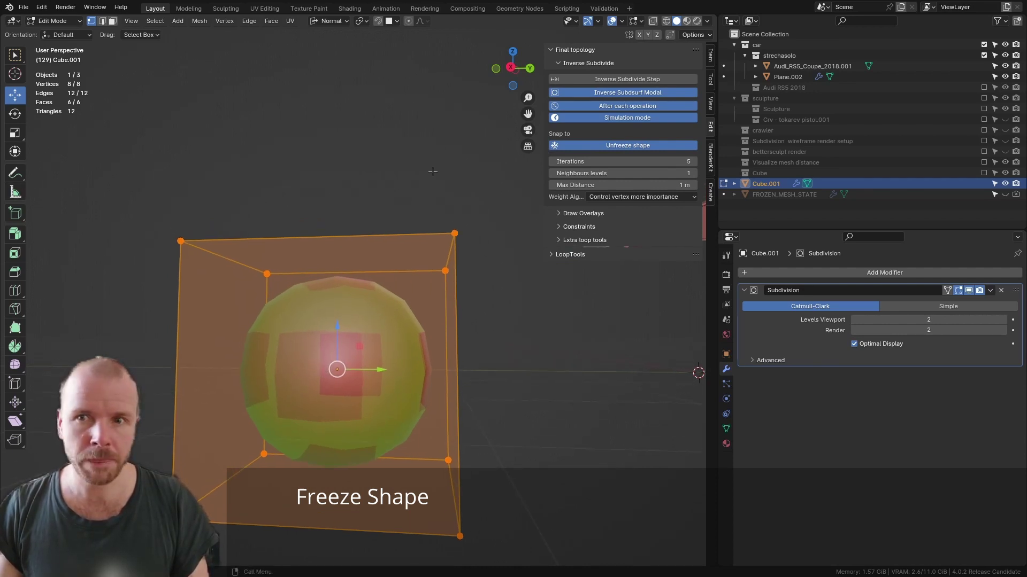
Cut three perpendicular edge loops around the cube cage, one through its middle in each direction, with the Loop Cut tool.
{"action": "left_click", "coordinate": [15, 290]}
{"action": "left_click", "coordinate": [319, 250]}
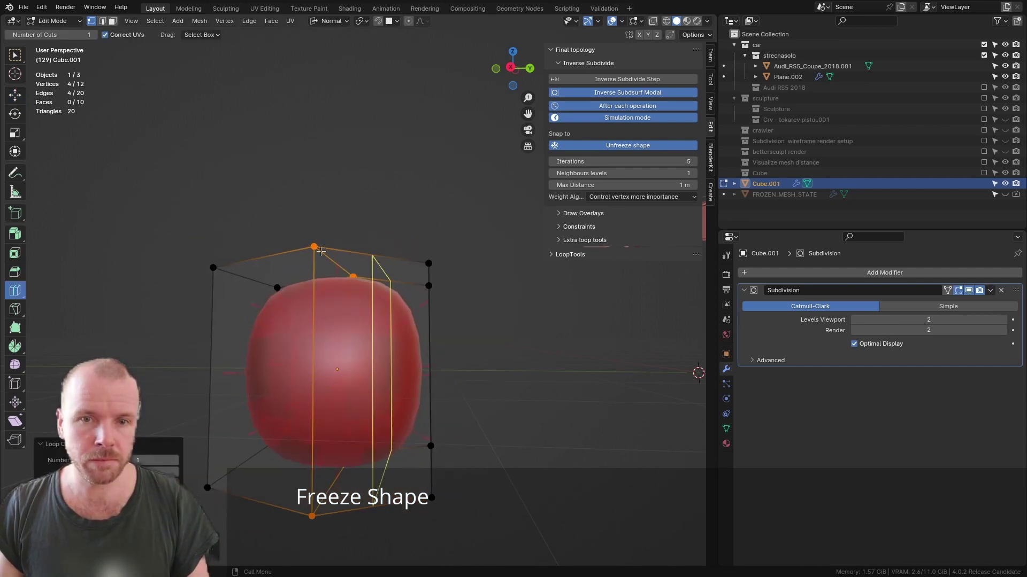
{"action": "left_click", "coordinate": [434, 346]}
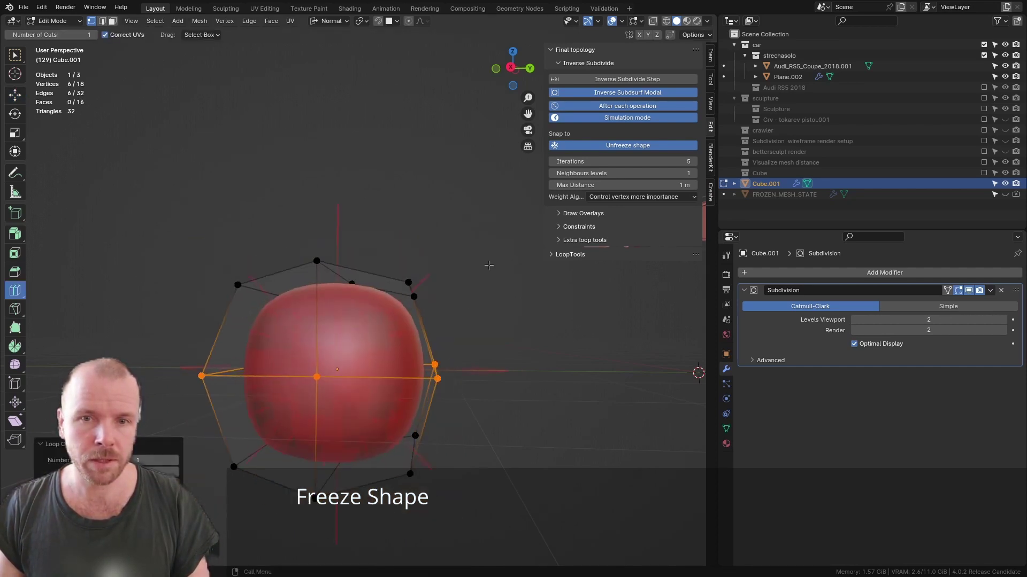
{"action": "middle_click_drag", "start_coordinate": [497, 245], "coordinate": [387, 297]}
{"action": "left_click", "coordinate": [422, 314]}
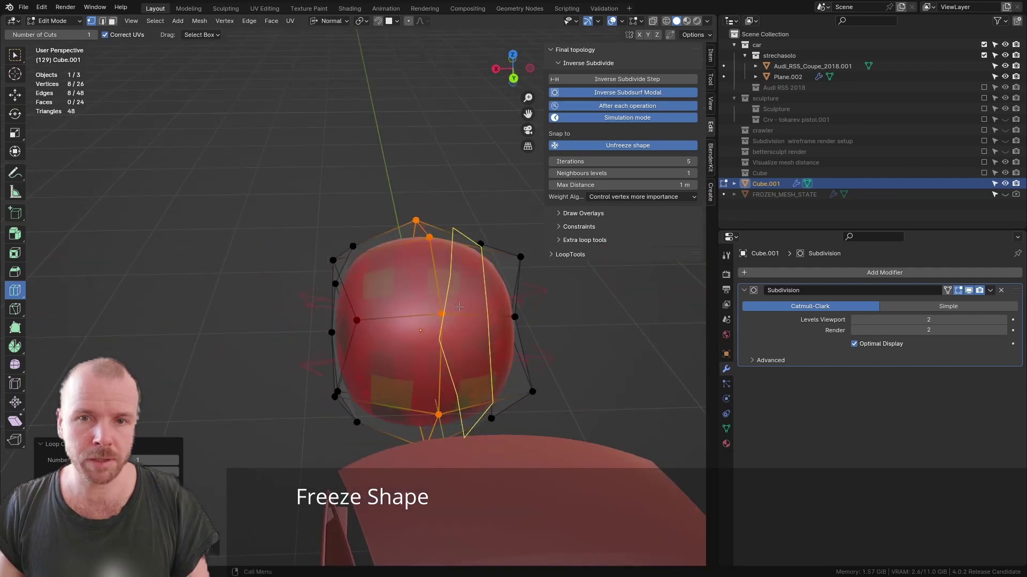
Select the whole cube cage and let the simulation refit it to the frozen sphere shape.
{"action": "middle_click_drag", "start_coordinate": [459, 306], "coordinate": [269, 150]}
{"action": "key", "text": "a"}
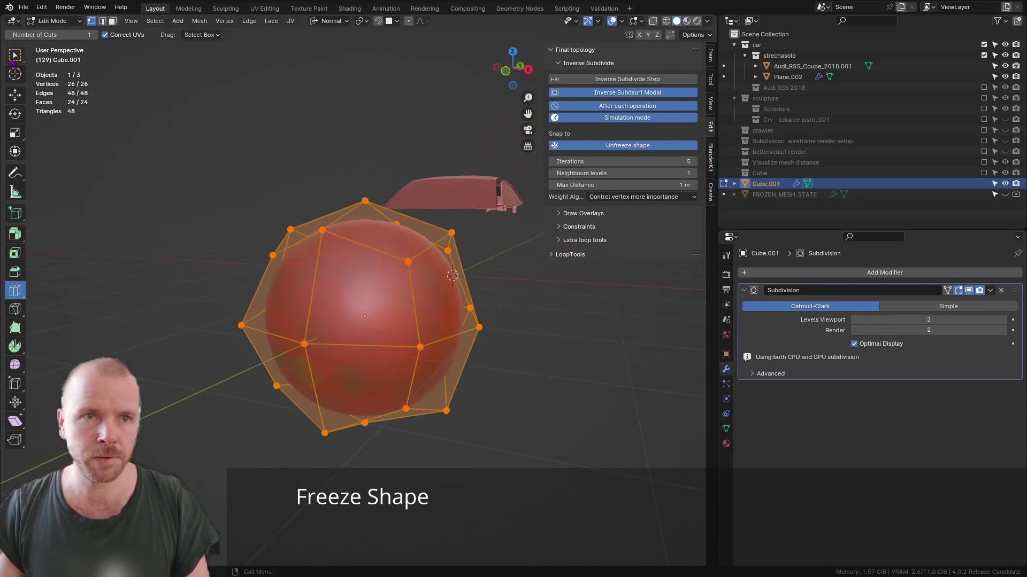
{"action": "middle_click_drag", "start_coordinate": [513, 354], "coordinate": [509, 378], "text": "shift"}
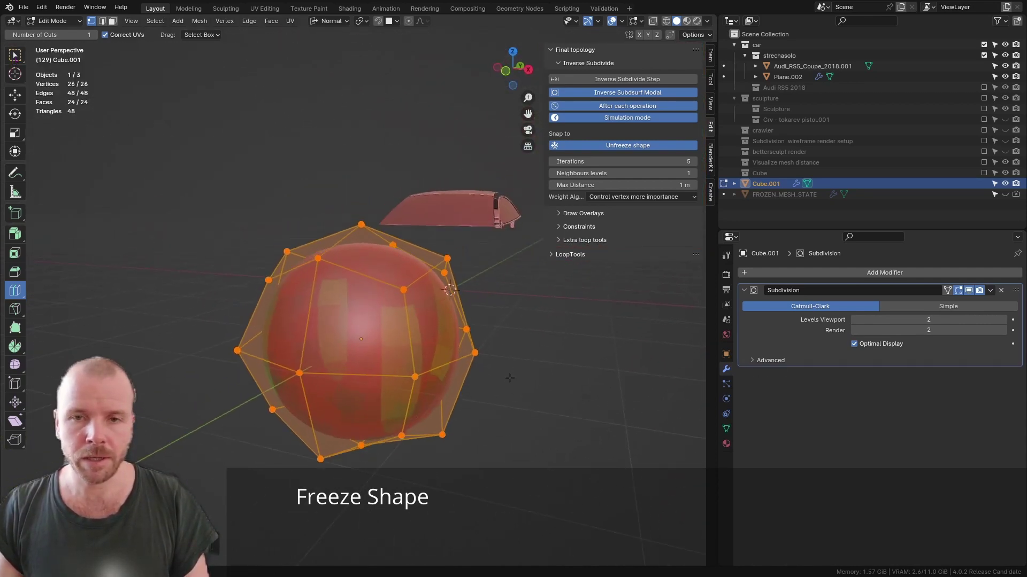
Set Cube.001's Subdivision viewport level to 3 and return to Object Mode.
{"action": "scroll", "coordinate": [509, 364], "scroll_direction": "up", "scroll_amount": 2}
{"action": "key", "text": "ctrl+3"}
{"action": "key", "text": "Tab"}
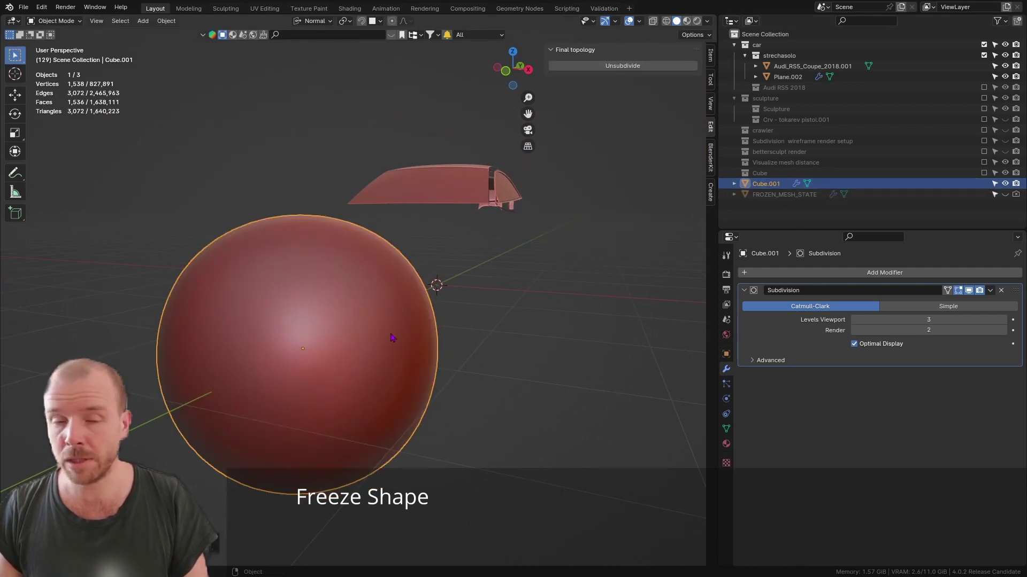
Subdivide the whole cage of Cube.001 in Edit Mode and enable Inverse Subdsurf Modal to refit it to the frozen sphere.
{"action": "key", "text": "Tab"}
{"action": "middle_click_drag", "start_coordinate": [398, 313], "coordinate": [347, 331]}
{"action": "right_click", "coordinate": [322, 316]}
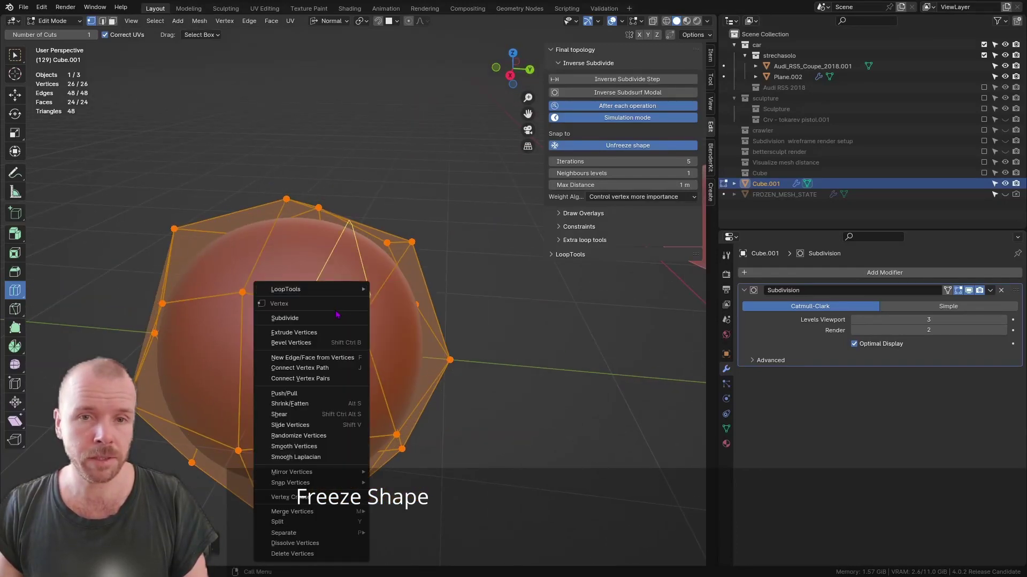
{"action": "left_click", "coordinate": [330, 323]}
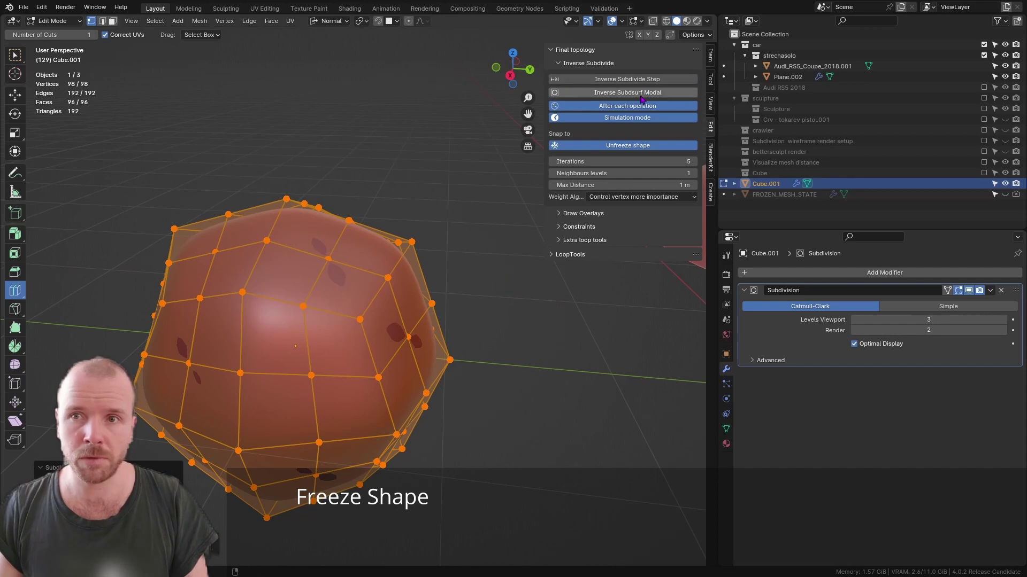
{"action": "middle_click_drag", "start_coordinate": [417, 300], "coordinate": [452, 269], "text": "shift"}
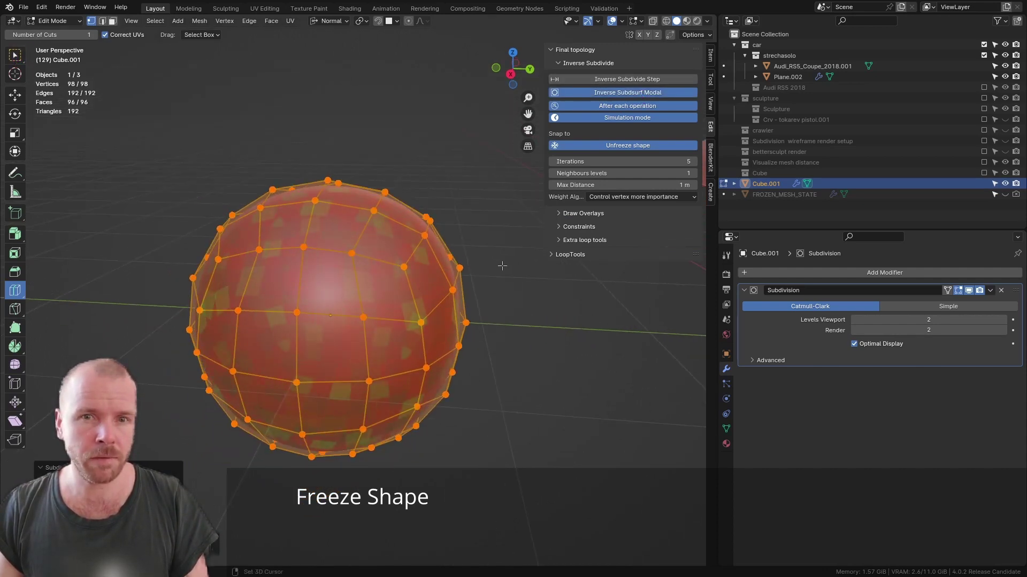
{"action": "middle_click_drag", "start_coordinate": [502, 264], "coordinate": [494, 278], "text": "shift"}
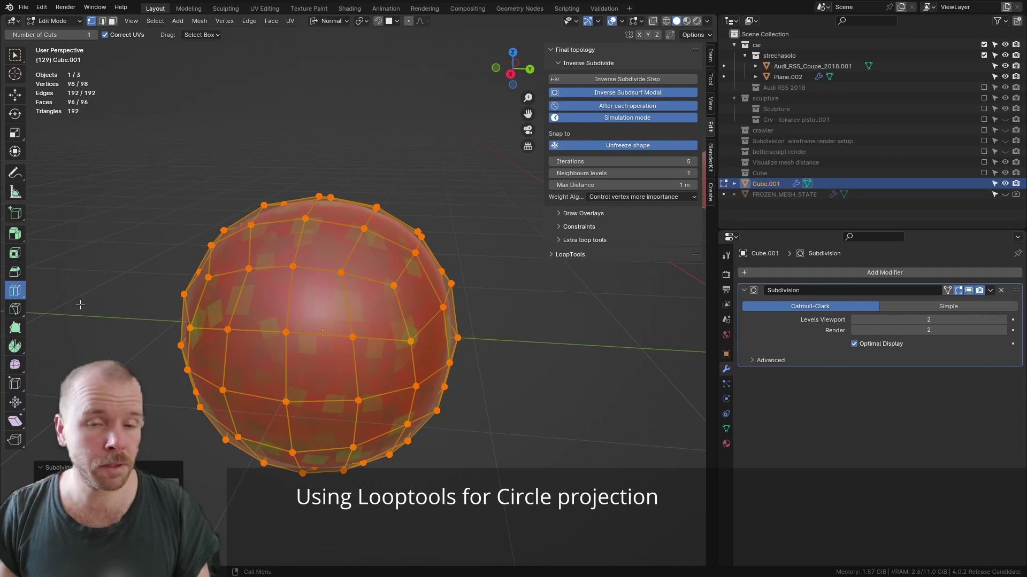
{"action": "scroll", "coordinate": [80, 304], "scroll_direction": "down", "scroll_amount": 3, "text": "shift"}
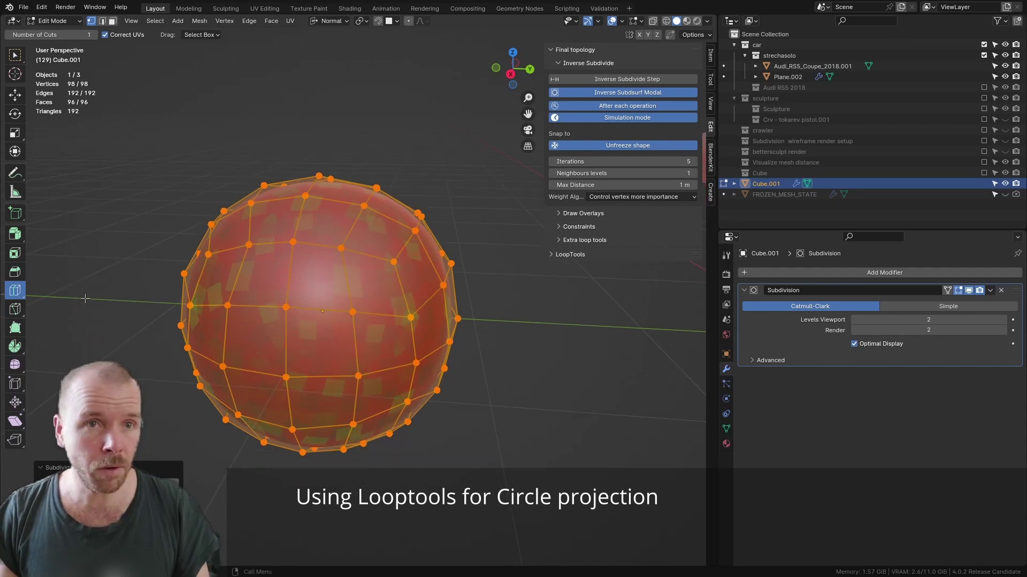
Select a three-by-three block of neighbouring faces on the side of the sphere in face select mode.
{"action": "key", "text": "3"}
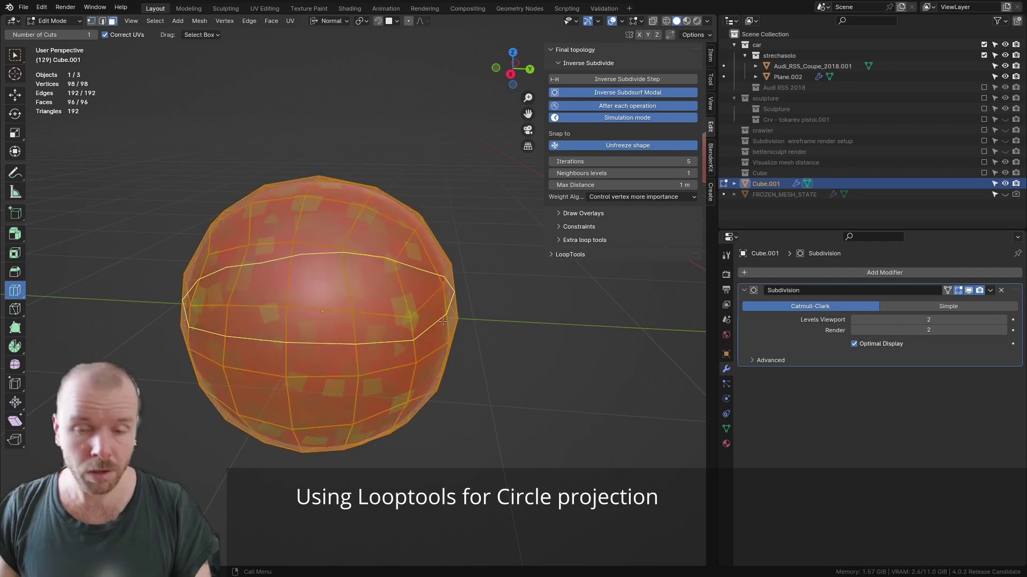
{"action": "key", "text": "w"}
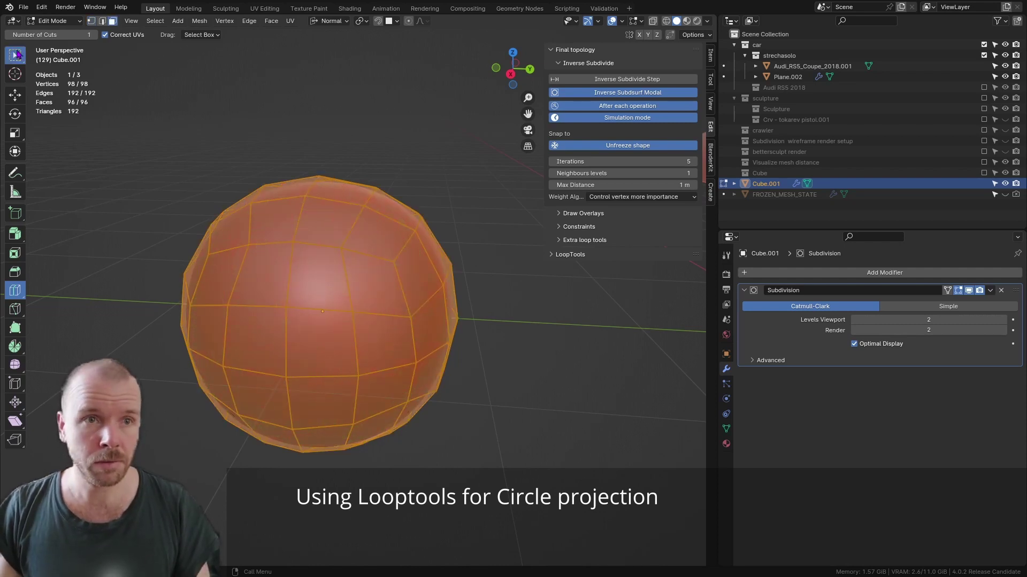
{"action": "left_click", "coordinate": [336, 298]}
{"action": "left_click", "coordinate": [373, 283], "text": "shift"}
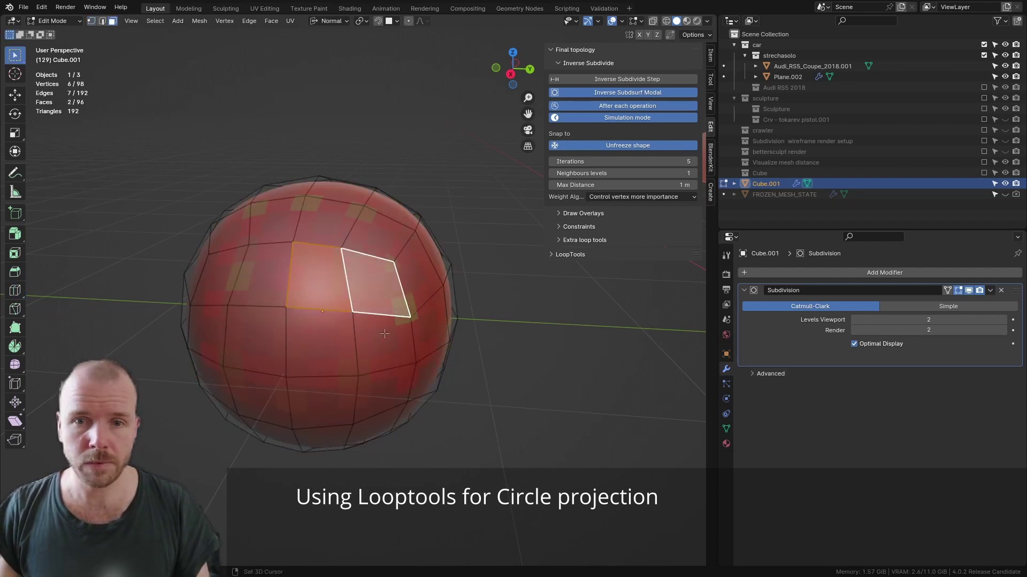
{"action": "left_click", "coordinate": [321, 342], "text": "shift"}
{"action": "left_click", "coordinate": [398, 343], "text": "shift"}
{"action": "middle_click_drag", "start_coordinate": [398, 343], "coordinate": [385, 320]}
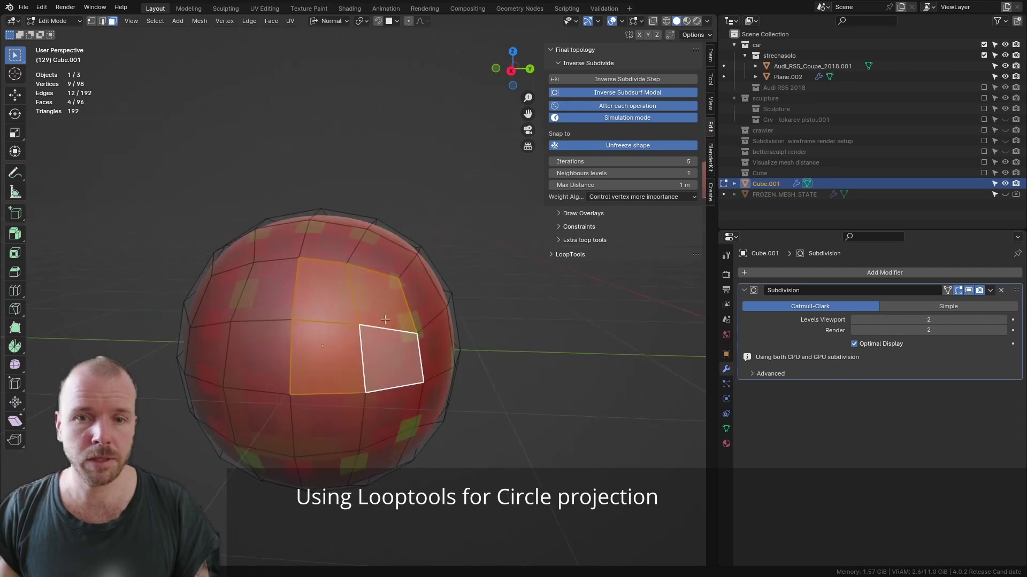
{"action": "left_click", "coordinate": [265, 291], "text": "shift"}
{"action": "left_click", "coordinate": [257, 356], "text": "shift"}
{"action": "left_click", "coordinate": [259, 422], "text": "shift"}
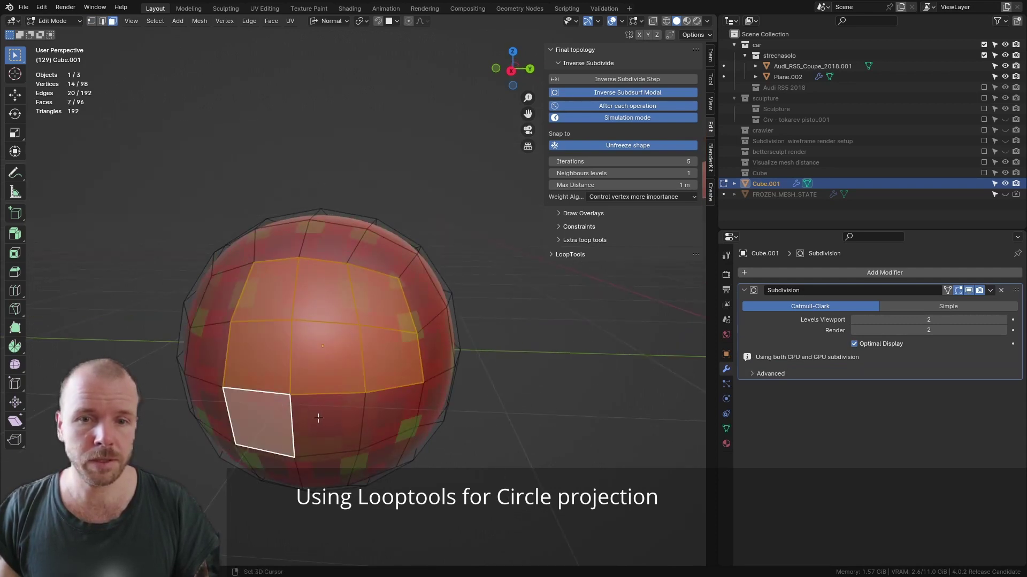
{"action": "left_click", "coordinate": [327, 425], "text": "shift"}
{"action": "left_click", "coordinate": [391, 417], "text": "shift"}
{"action": "middle_click_drag", "start_coordinate": [383, 358], "coordinate": [385, 328], "text": "shift"}
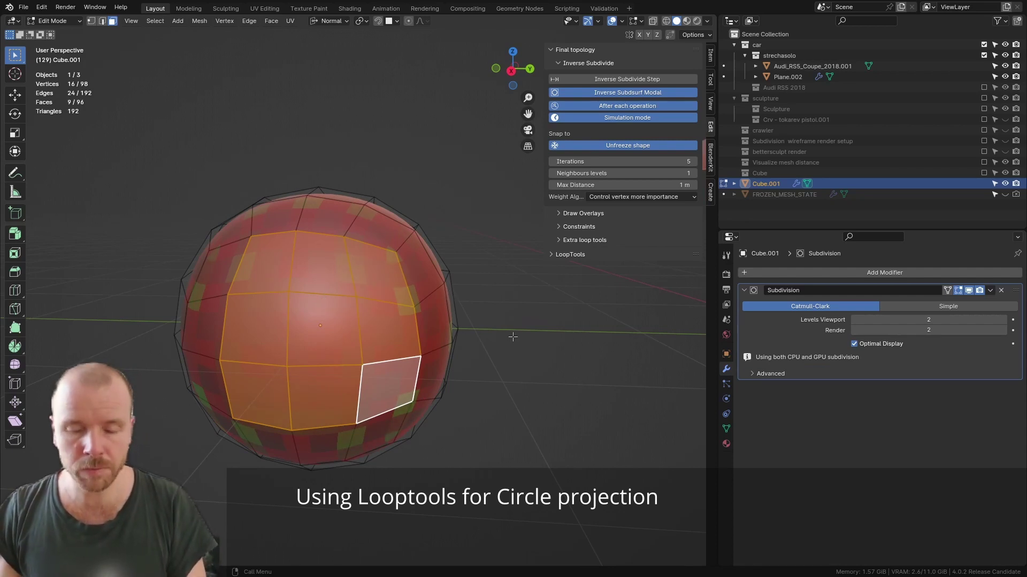
Inset the nine selected faces slightly and shape their outline into a circle with LoopTools Circle.
{"action": "key", "text": "i"}
{"action": "left_click", "coordinate": [491, 332]}
{"action": "middle_click_drag", "start_coordinate": [615, 359], "coordinate": [662, 353]}
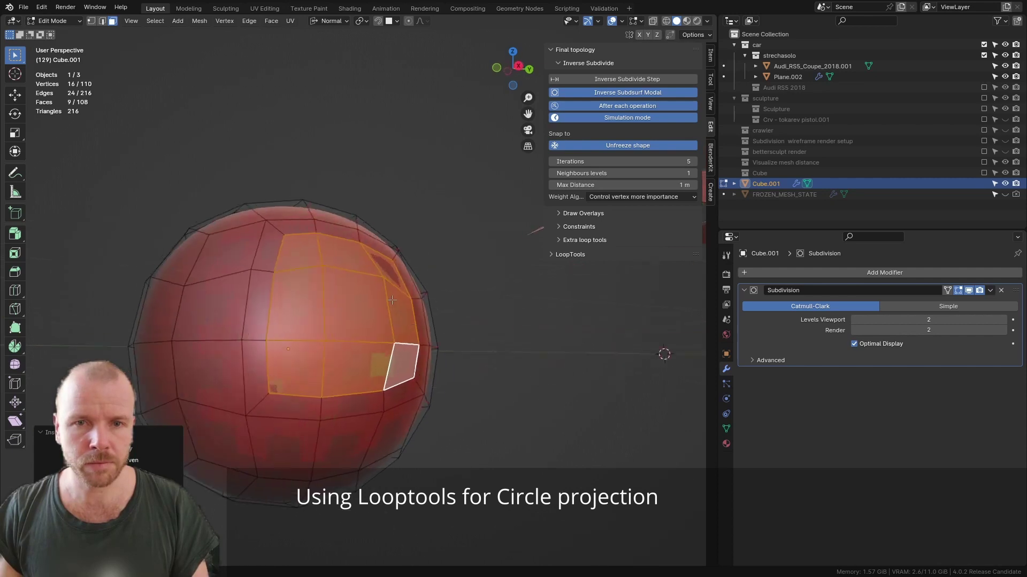
{"action": "middle_click_drag", "start_coordinate": [393, 314], "coordinate": [365, 321]}
{"action": "left_click", "coordinate": [570, 255]}
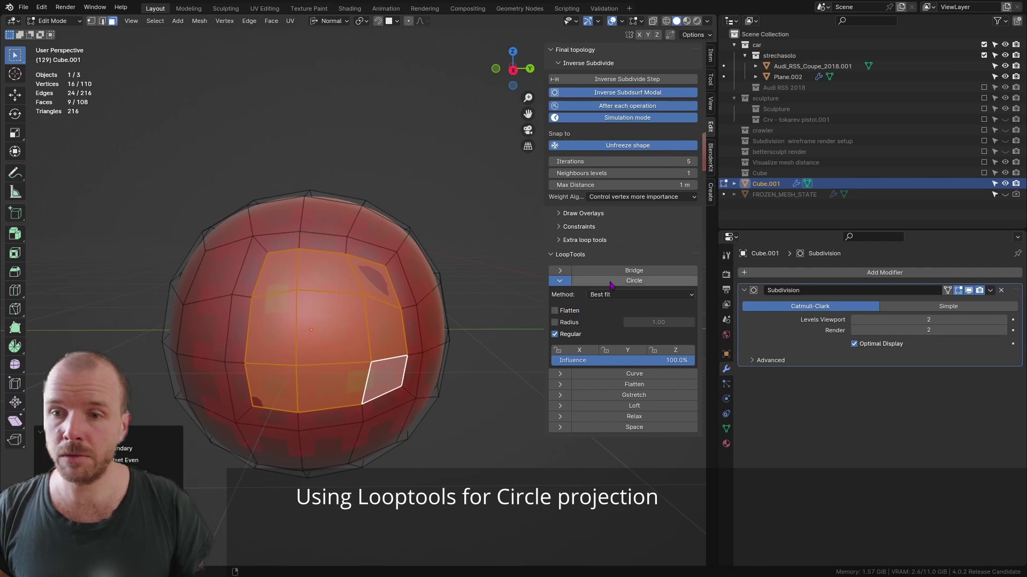
{"action": "left_click", "coordinate": [634, 280]}
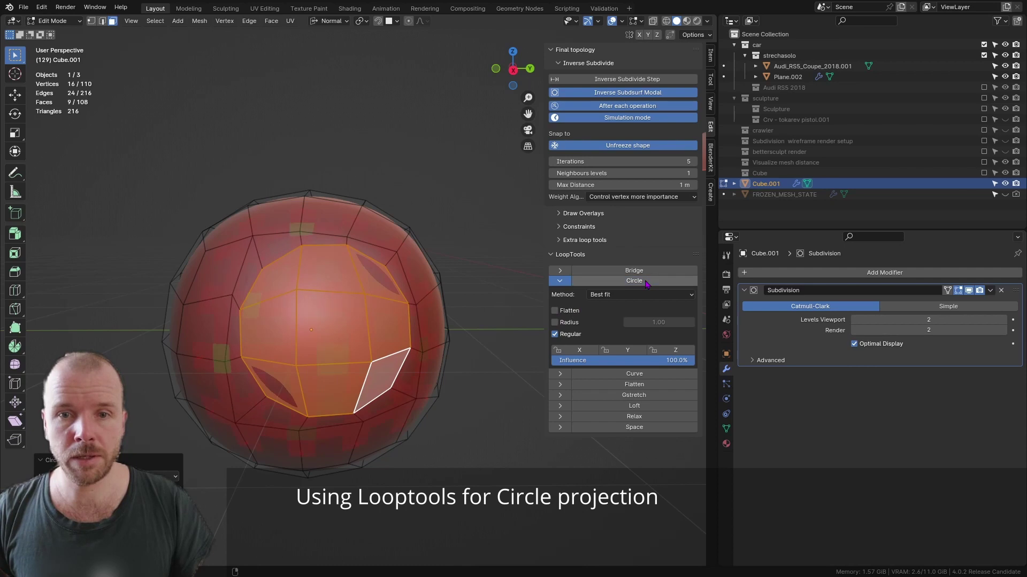
Try to inset the circular face selection on the sphere.
{"action": "scroll", "coordinate": [406, 378], "scroll_direction": "up", "scroll_amount": 4}
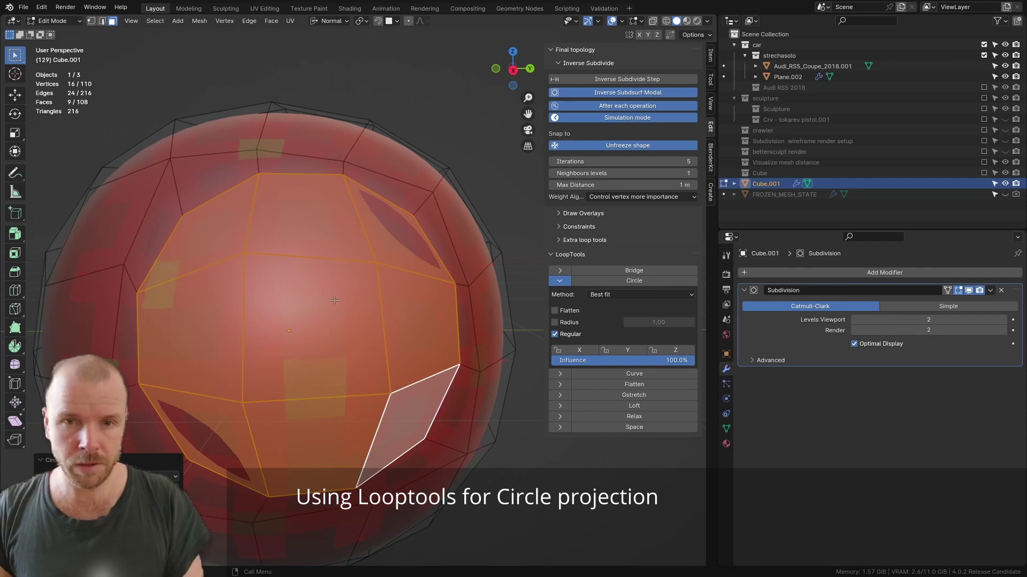
{"action": "middle_click_drag", "start_coordinate": [400, 337], "coordinate": [411, 369]}
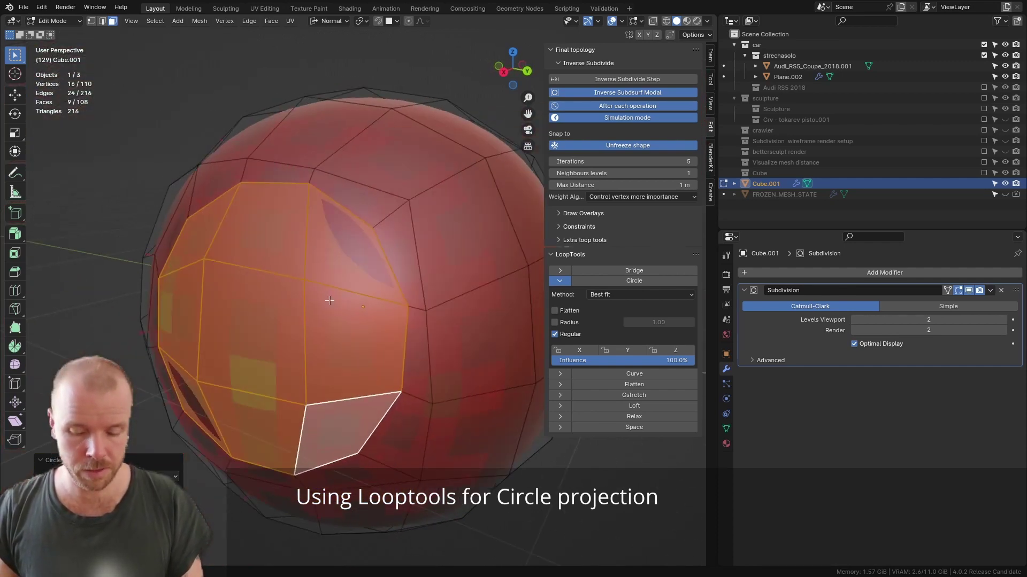
{"action": "key", "text": "i"}
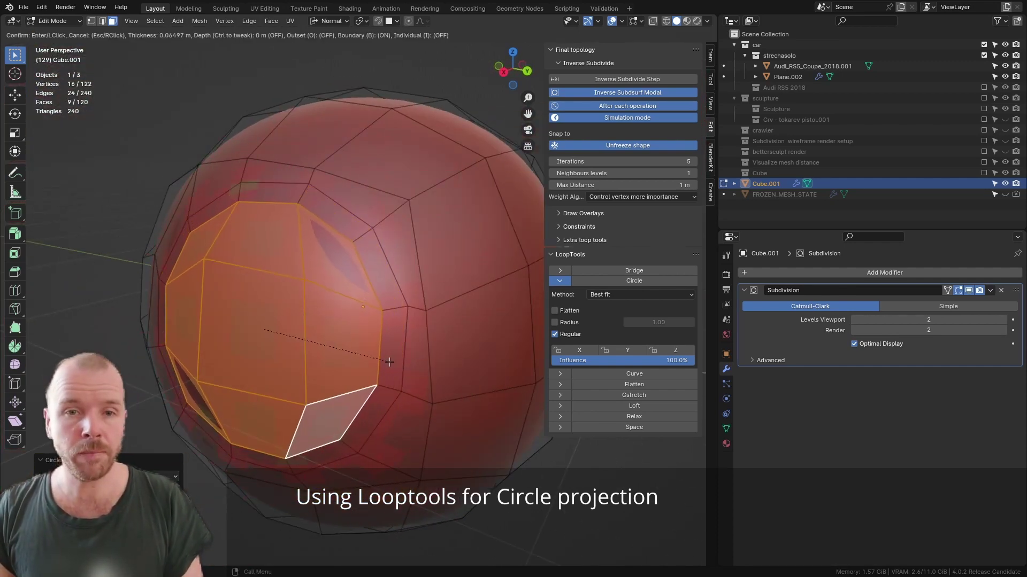
{"action": "left_click", "coordinate": [379, 362]}
{"action": "middle_click_drag", "start_coordinate": [379, 362], "coordinate": [384, 305]}
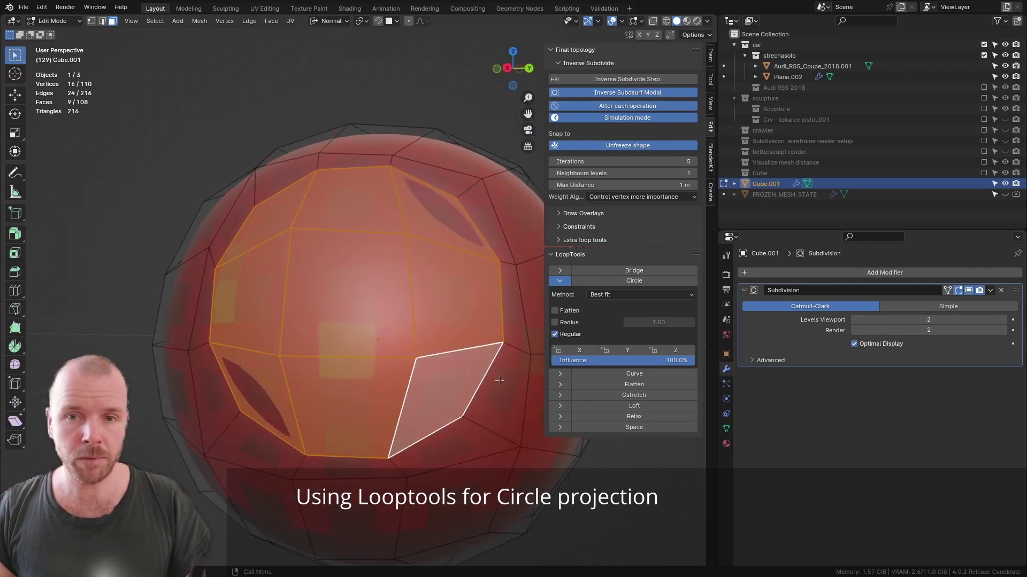
Extrude the circular faces inward, scaled to about 0.73, and round their outline again with LoopTools Circle.
{"action": "key", "text": "s"}
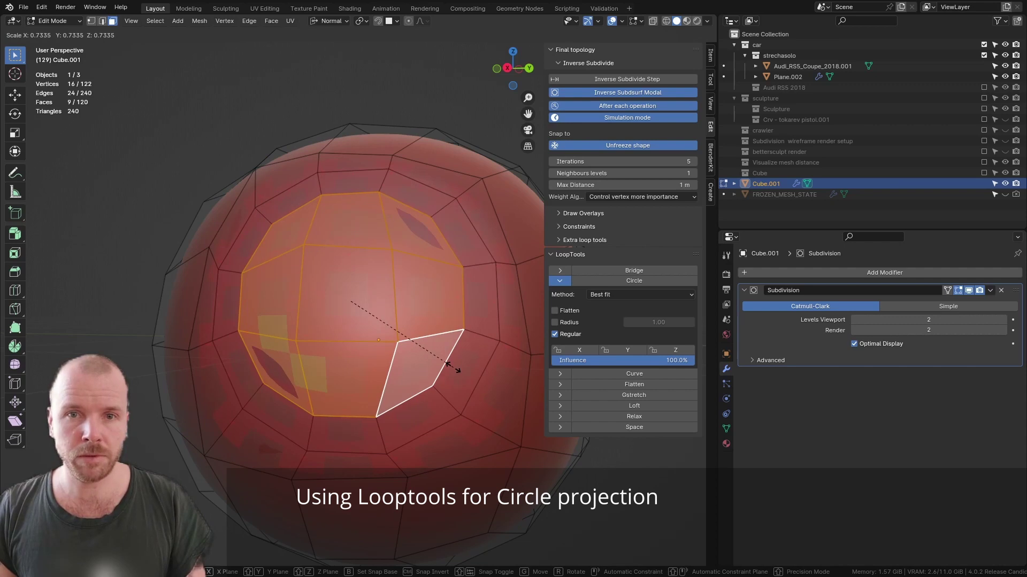
{"action": "left_click", "coordinate": [453, 368]}
{"action": "middle_click_drag", "start_coordinate": [390, 261], "coordinate": [379, 282], "text": "shift"}
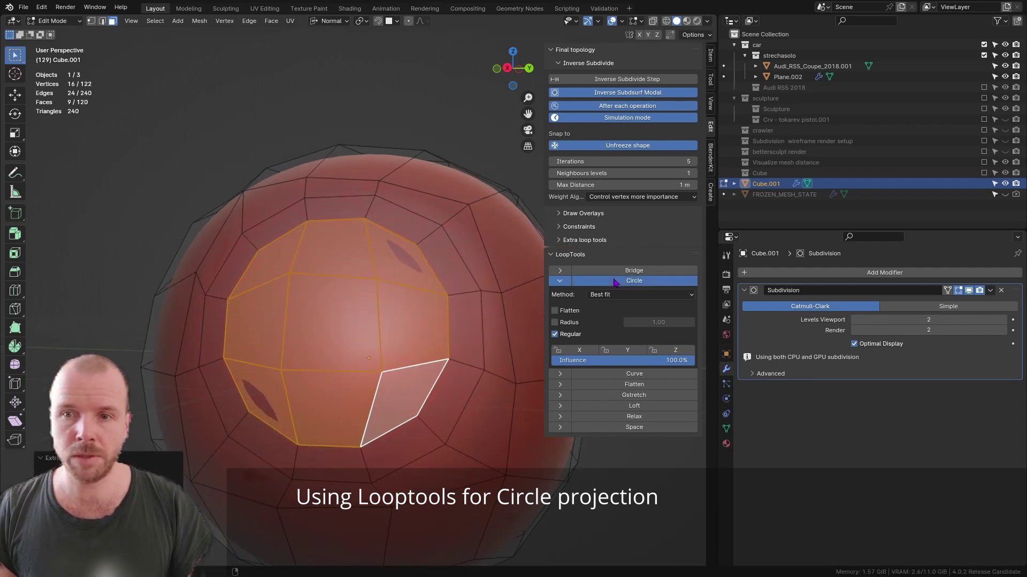
{"action": "left_click", "coordinate": [635, 281]}
{"action": "middle_click_drag", "start_coordinate": [364, 323], "coordinate": [404, 288]}
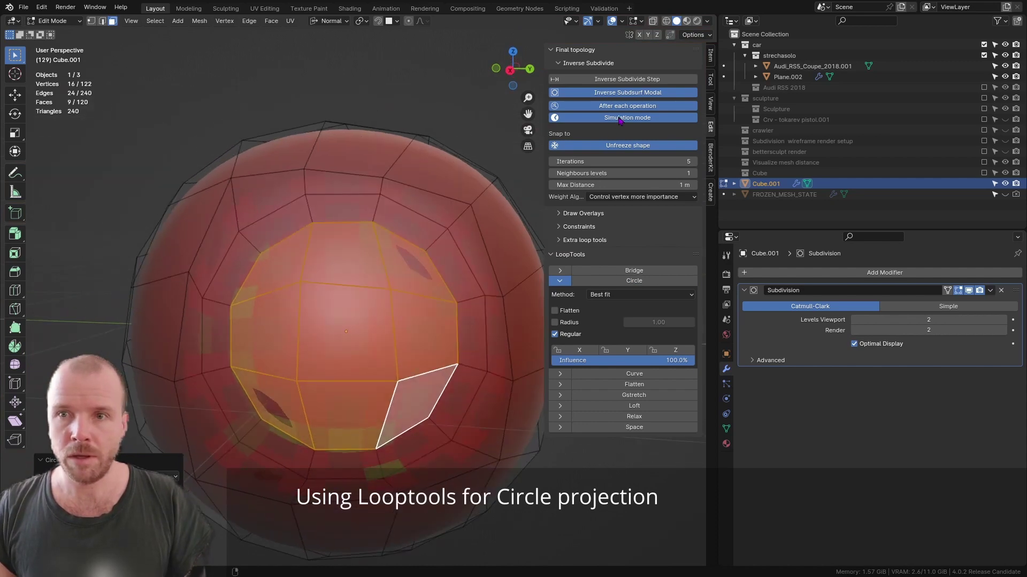
Turn off Inverse Subdsurf Modal and extrude the circular faces outward twice to form a cylindrical neck.
{"action": "left_click", "coordinate": [632, 95]}
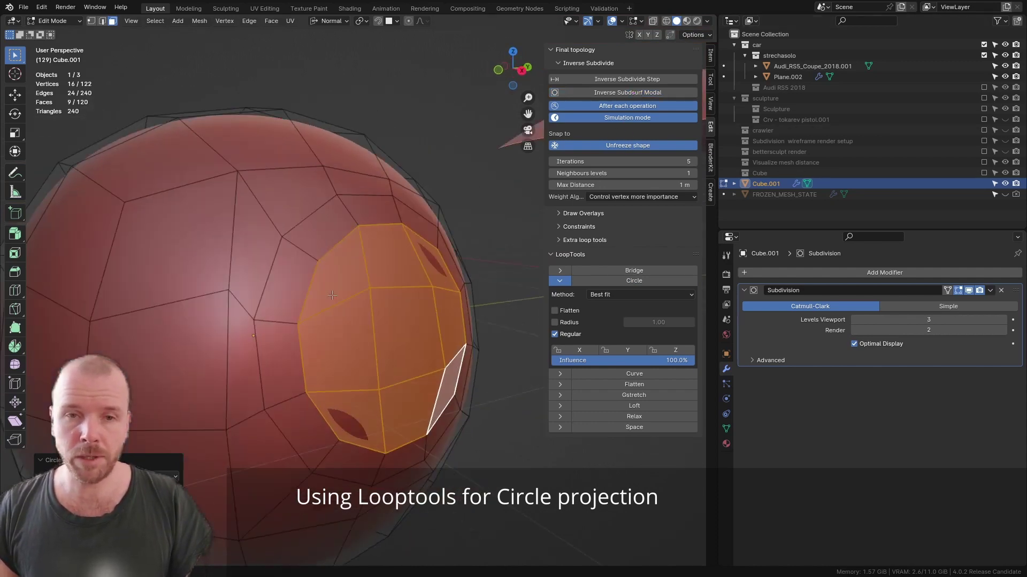
{"action": "middle_click_drag", "start_coordinate": [332, 295], "coordinate": [363, 267]}
{"action": "key", "text": "e"}
{"action": "left_click", "coordinate": [408, 272]}
{"action": "key", "text": "e"}
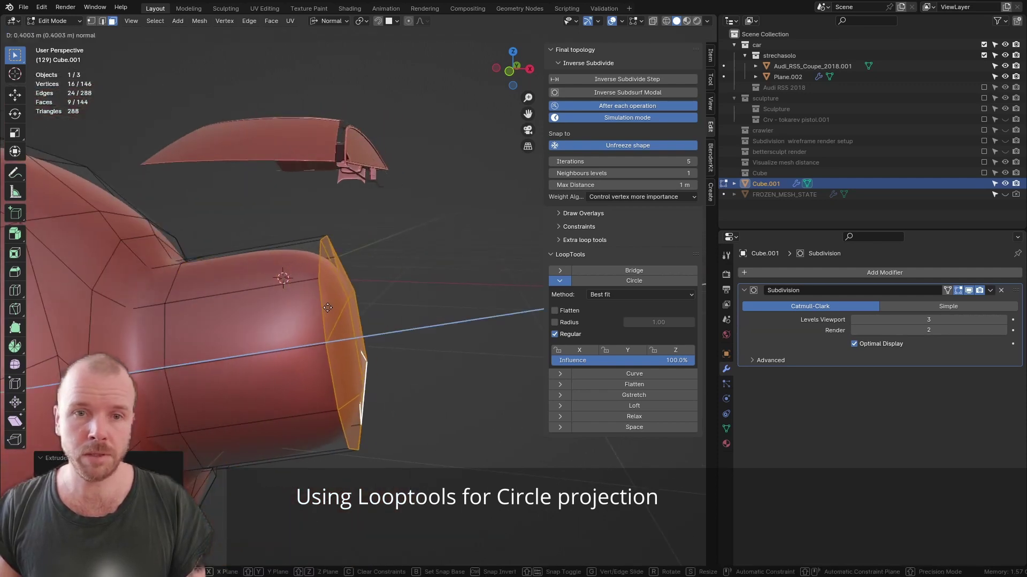
{"action": "left_click", "coordinate": [330, 265]}
Flatten the neck's end faces by scaling along Z in Normal orientation and extrude them slightly further outward.
{"action": "left_click", "coordinate": [332, 20]}
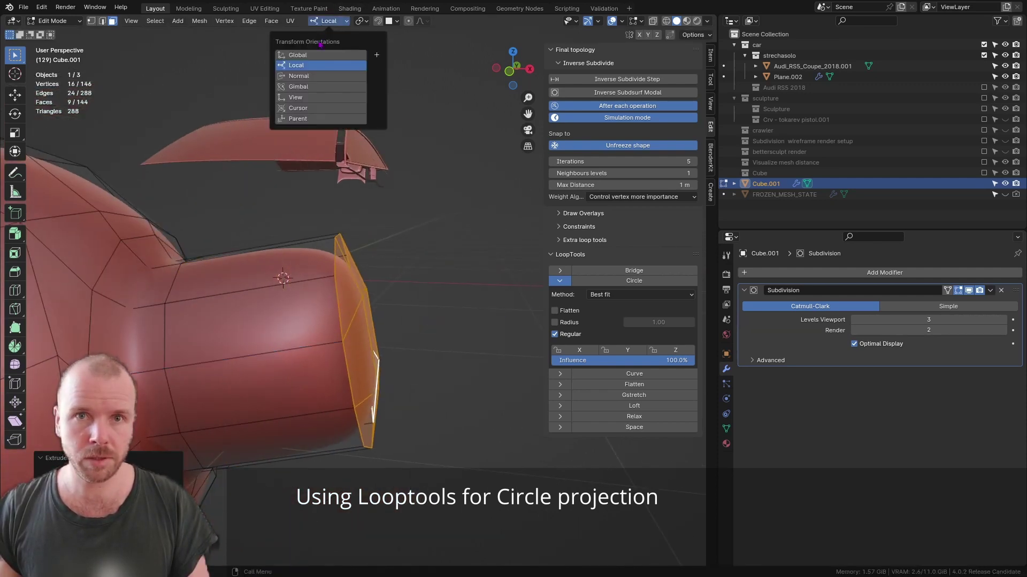
{"action": "left_click", "coordinate": [319, 73]}
{"action": "key", "text": "s"}
{"action": "key", "text": "z"}
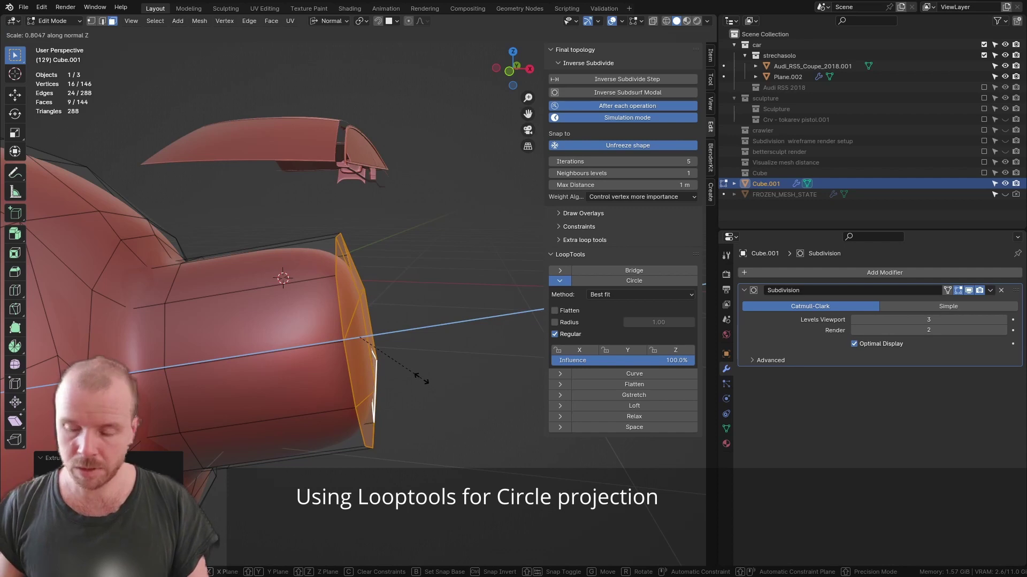
{"action": "left_click", "coordinate": [421, 378]}
{"action": "key", "text": "e"}
{"action": "left_click", "coordinate": [459, 376]}
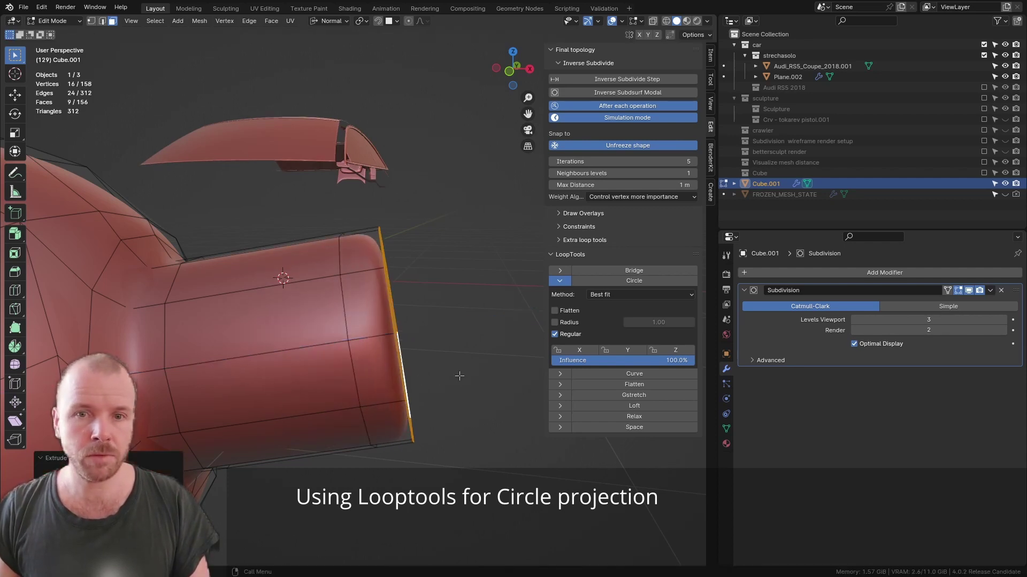
{"action": "middle_click_drag", "start_coordinate": [477, 328], "coordinate": [404, 351]}
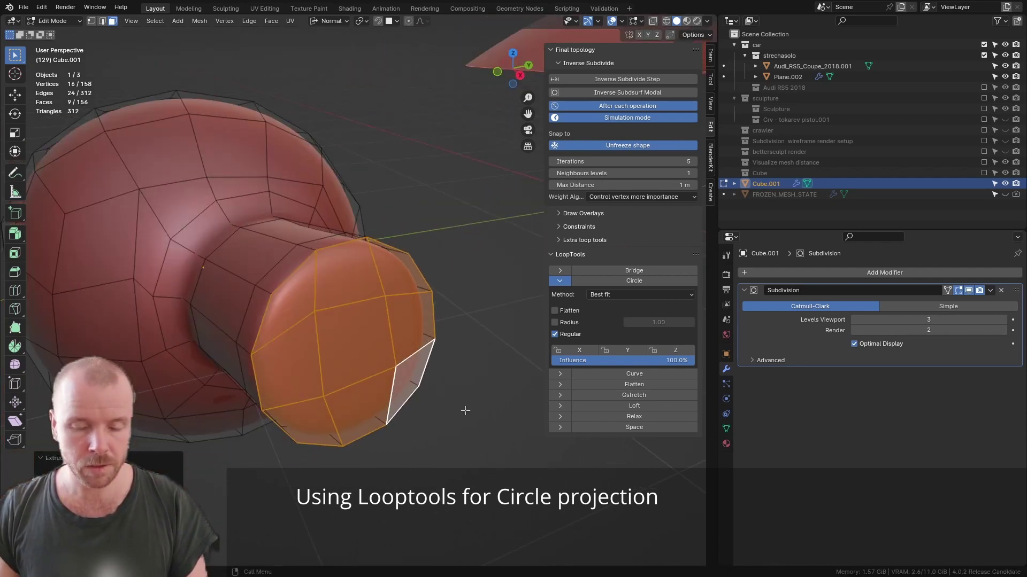
Hollow out the neck's end by extruding its faces scaled inward and pushing them into the neck with two more extrusions.
{"action": "key", "text": "e"}
{"action": "key", "text": "s"}
{"action": "left_click", "coordinate": [434, 400]}
{"action": "key", "text": "e"}
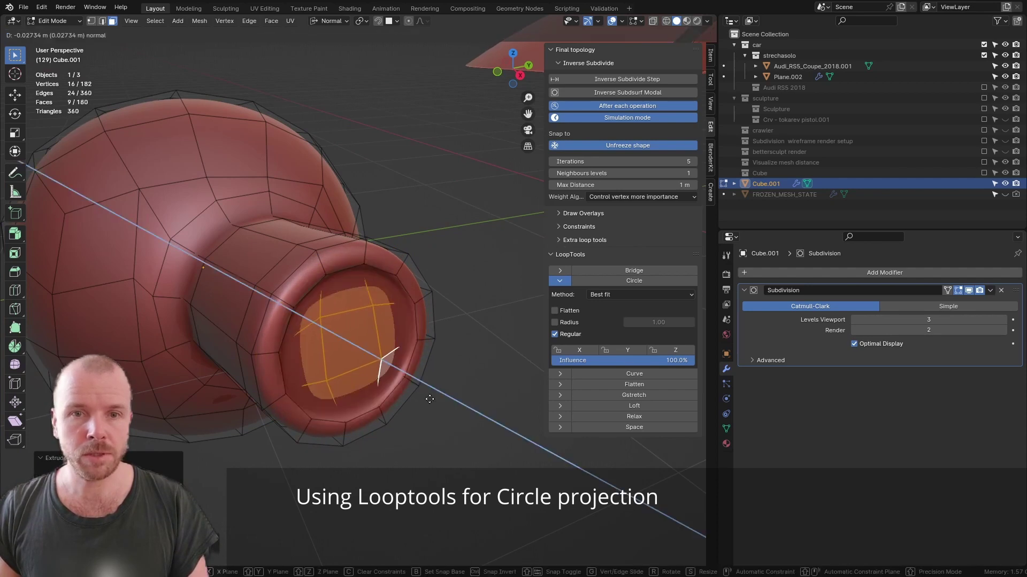
{"action": "left_click", "coordinate": [412, 386]}
{"action": "scroll", "coordinate": [422, 383], "scroll_direction": "down", "scroll_amount": 3}
{"action": "key", "text": "e"}
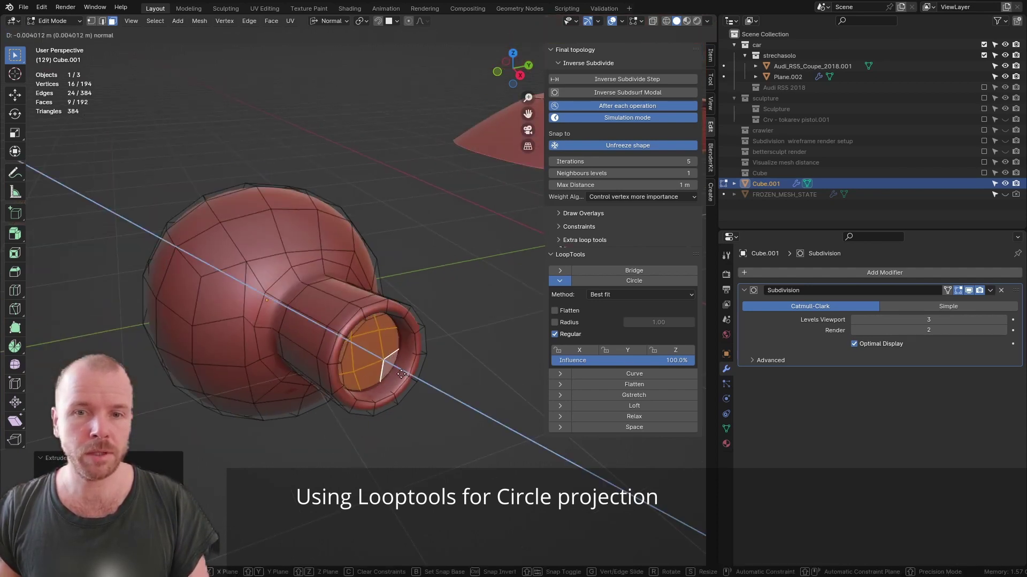
{"action": "left_click", "coordinate": [361, 350]}
{"action": "scroll", "coordinate": [358, 349], "scroll_direction": "up", "scroll_amount": 5}
{"action": "middle_click_drag", "start_coordinate": [355, 345], "coordinate": [369, 300]}
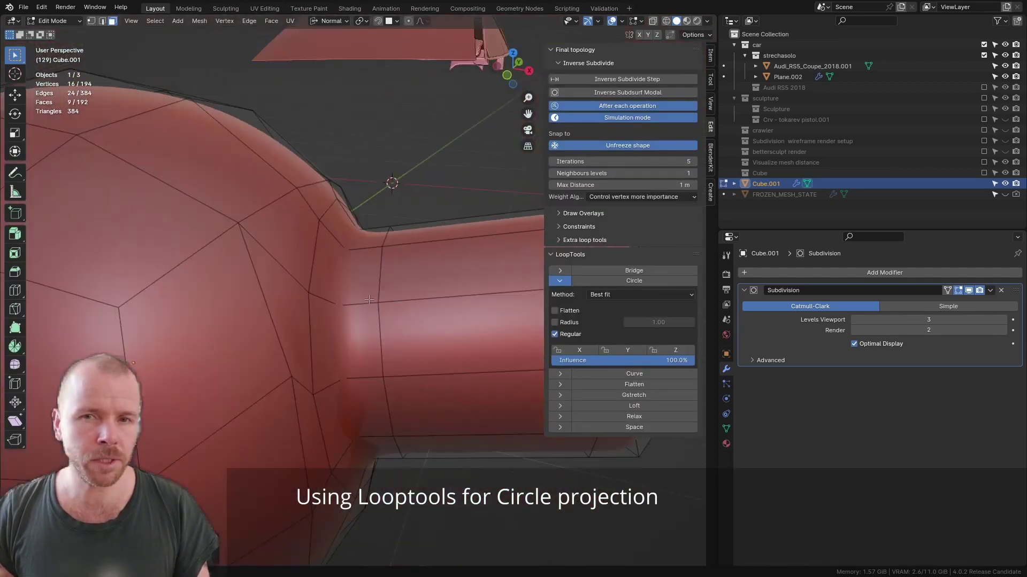
{"action": "scroll", "coordinate": [369, 299], "scroll_direction": "down", "scroll_amount": 4}
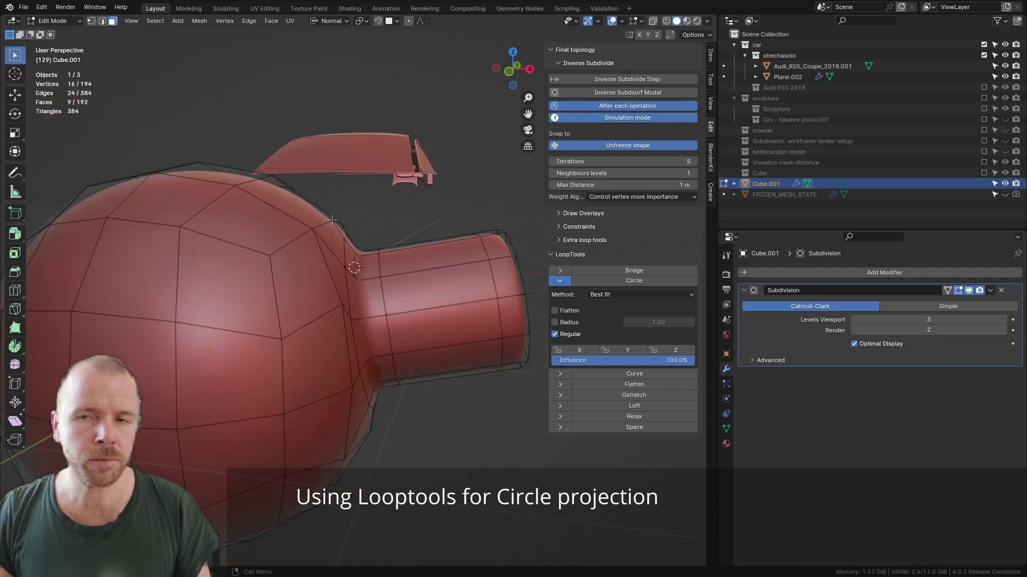
{"action": "middle_click_drag", "start_coordinate": [400, 260], "coordinate": [240, 307]}
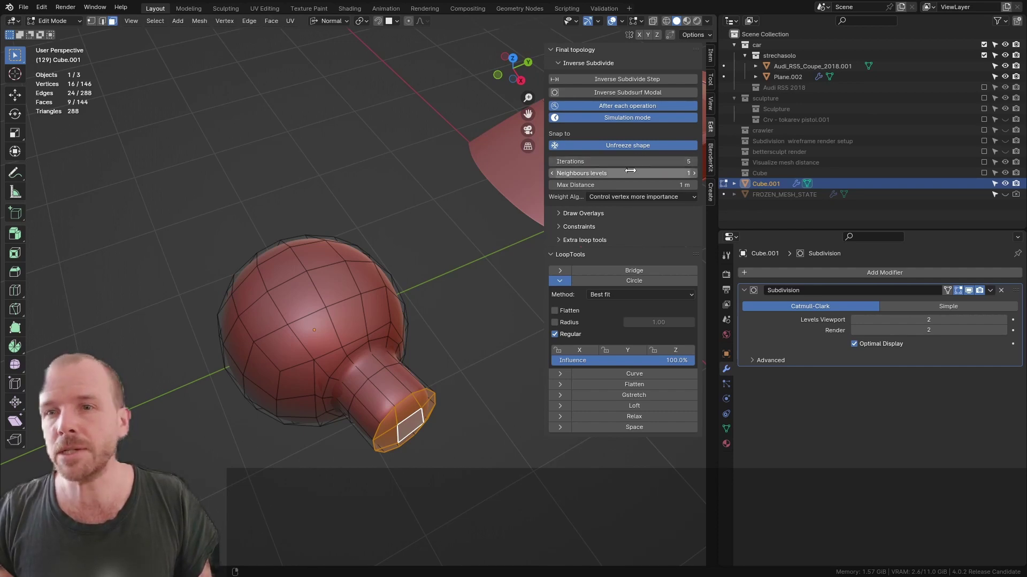
Select one face on the sphere's upper side and try moving it with Neighbours levels at 1.
{"action": "scroll", "coordinate": [369, 282], "scroll_direction": "up", "scroll_amount": 3}
{"action": "middle_click_drag", "start_coordinate": [369, 282], "coordinate": [361, 319]}
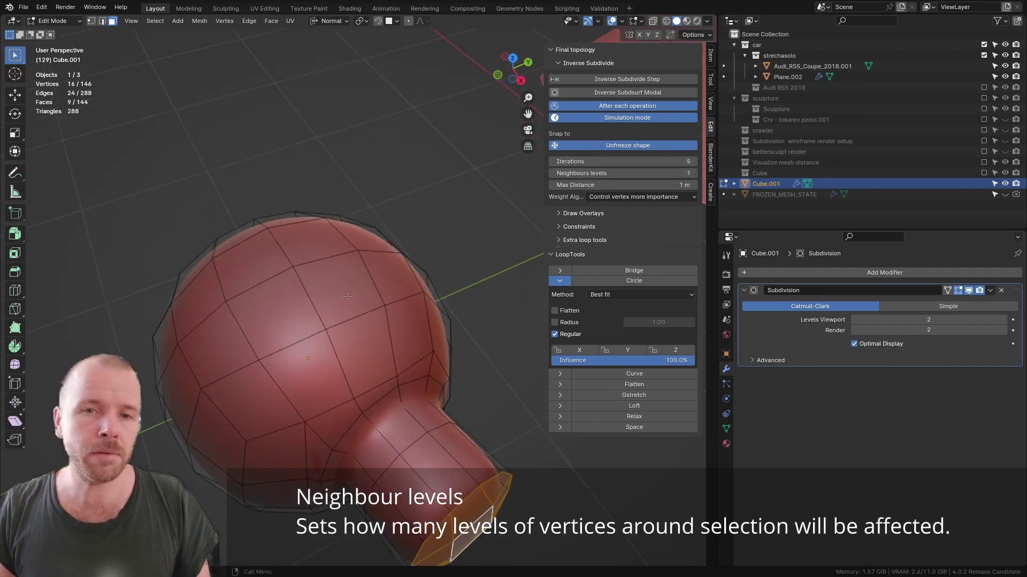
{"action": "left_click", "coordinate": [348, 297]}
{"action": "middle_click_drag", "start_coordinate": [360, 280], "coordinate": [372, 357]}
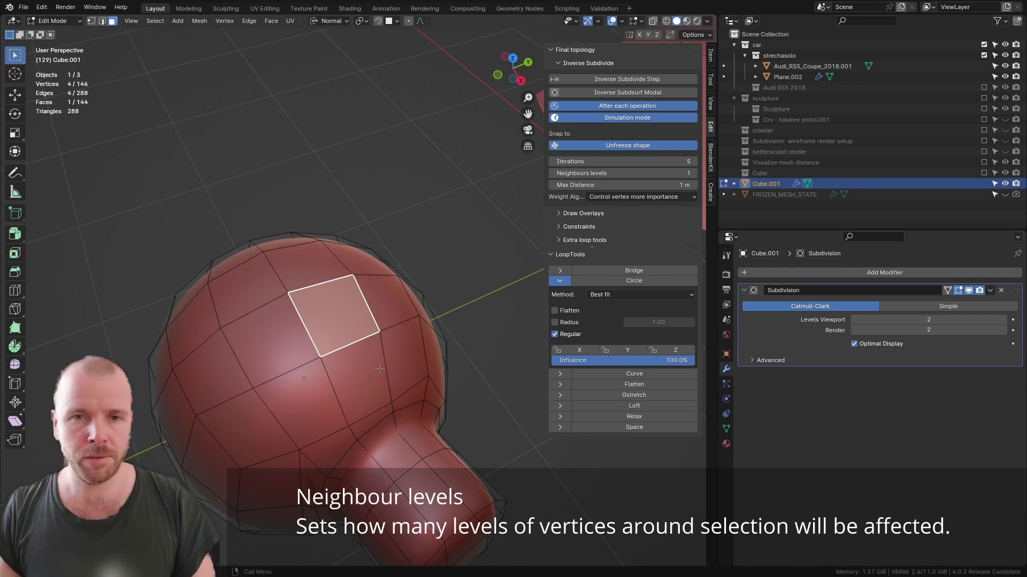
{"action": "middle_click_drag", "start_coordinate": [379, 368], "coordinate": [377, 395]}
{"action": "key", "text": "g"}
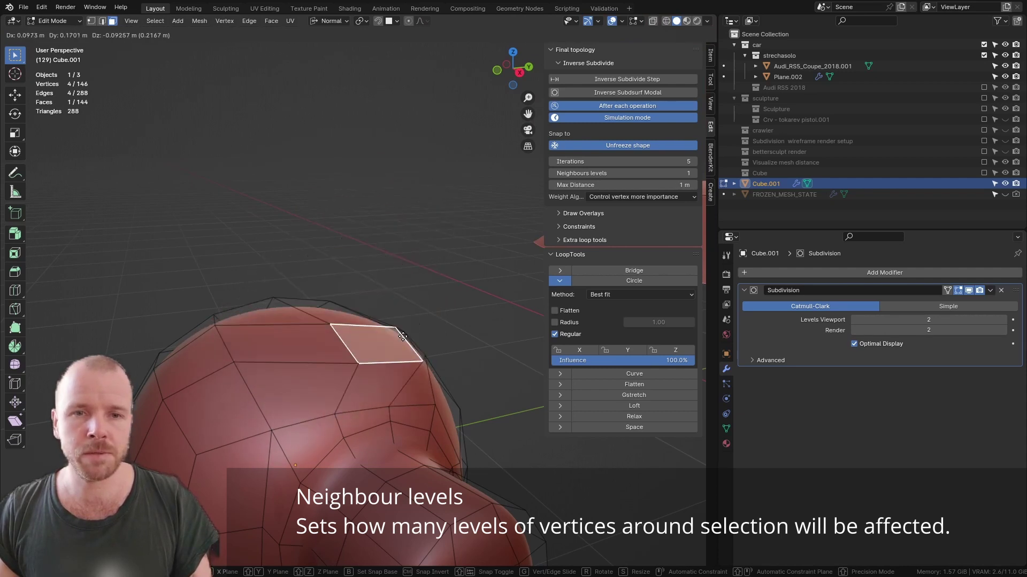
{"action": "right_click", "coordinate": [409, 288]}
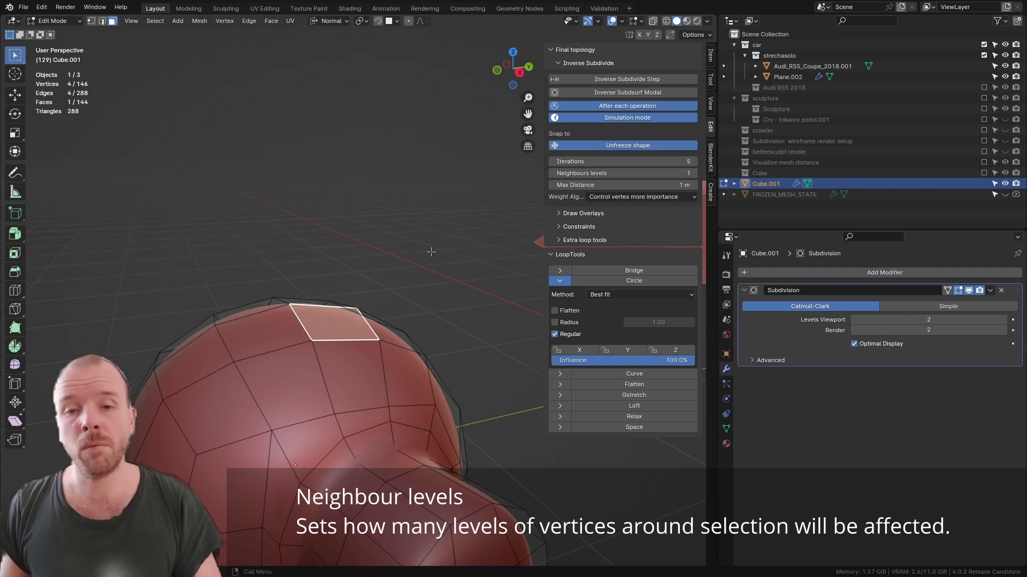
{"action": "scroll", "coordinate": [401, 335], "scroll_direction": "down", "scroll_amount": 3}
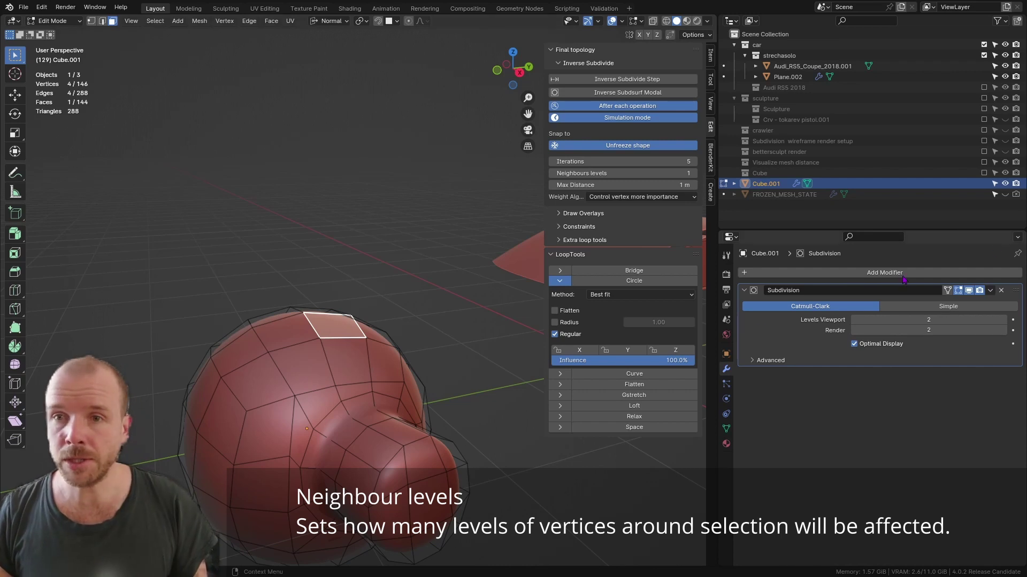
Move all faces of the car roof patch straight up along Z, well above the roof.
{"action": "scroll", "coordinate": [524, 275], "scroll_direction": "up", "scroll_amount": 3}
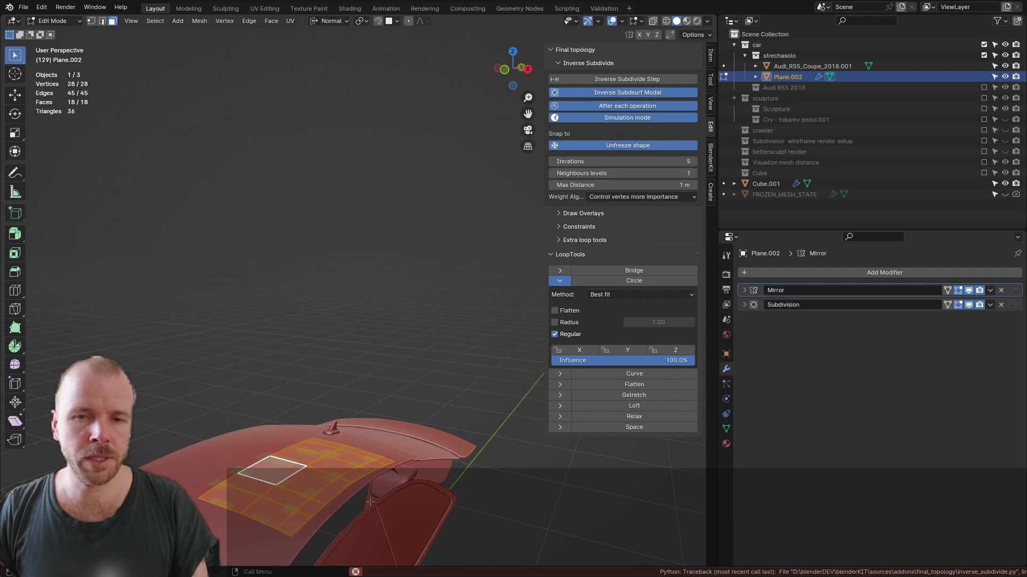
{"action": "key", "text": "g"}
{"action": "key", "text": "z"}
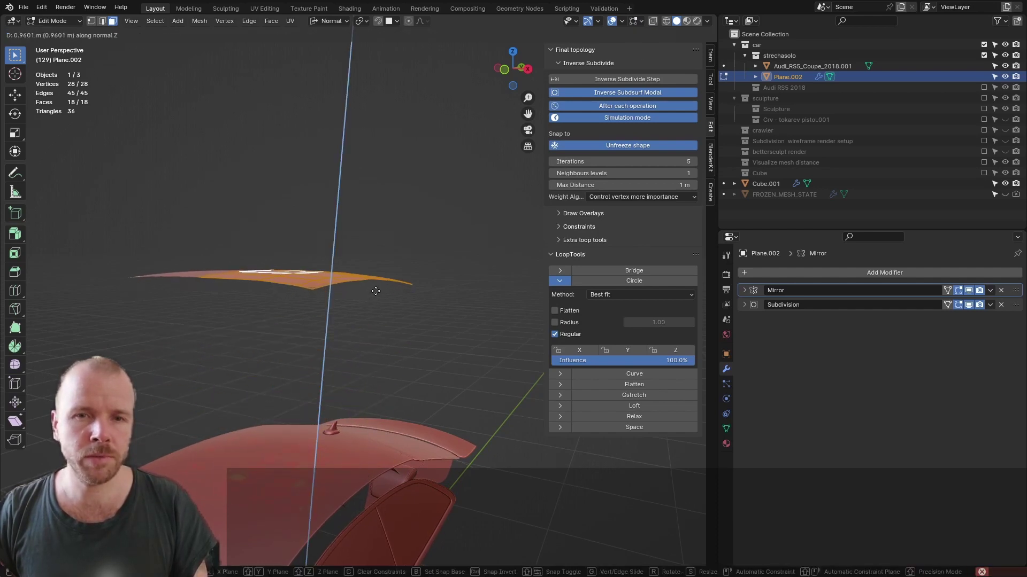
{"action": "left_click", "coordinate": [387, 203]}
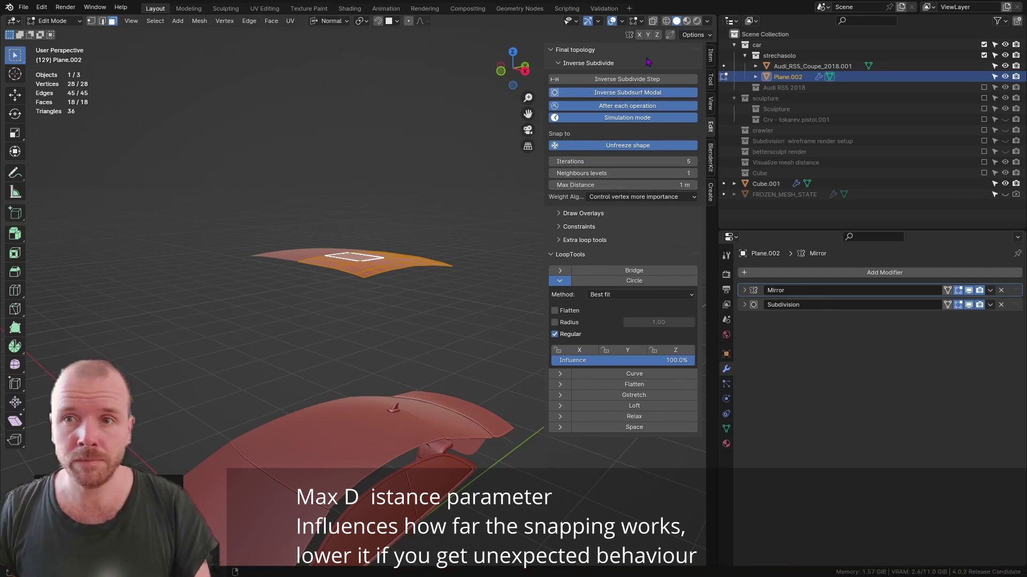
Select the near corner face of the raised patch and pull it down along Z toward the car roof.
{"action": "middle_click_drag", "start_coordinate": [456, 251], "coordinate": [419, 264]}
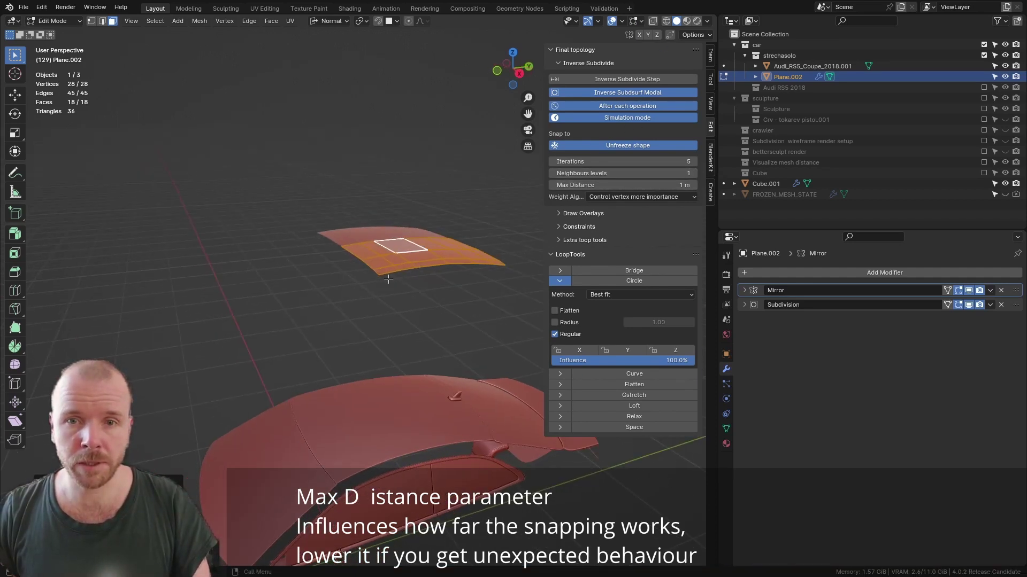
{"action": "left_click", "coordinate": [384, 271]}
{"action": "key", "text": "g"}
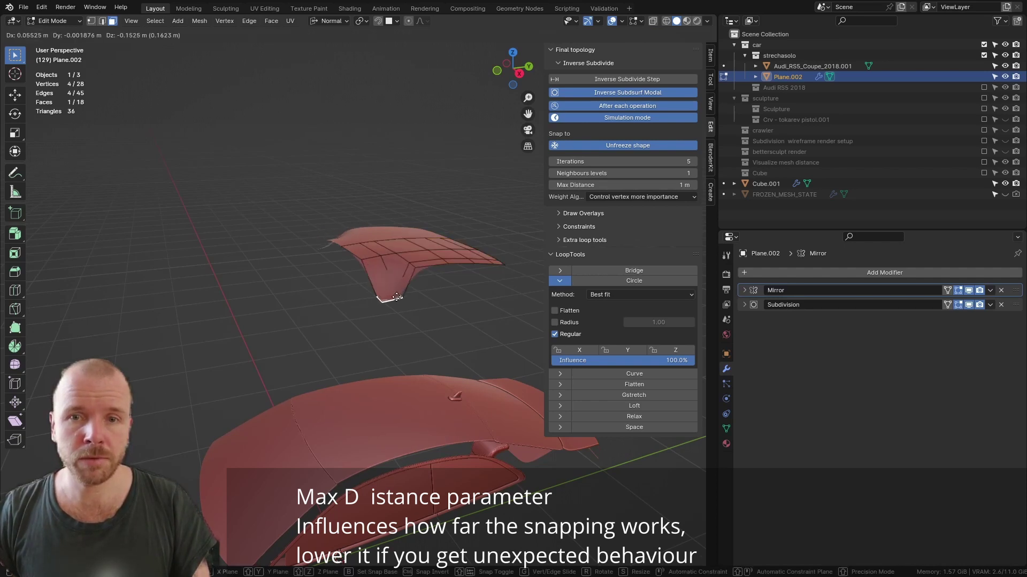
{"action": "key", "text": "z"}
{"action": "key", "text": "z"}
{"action": "left_click", "coordinate": [407, 354]}
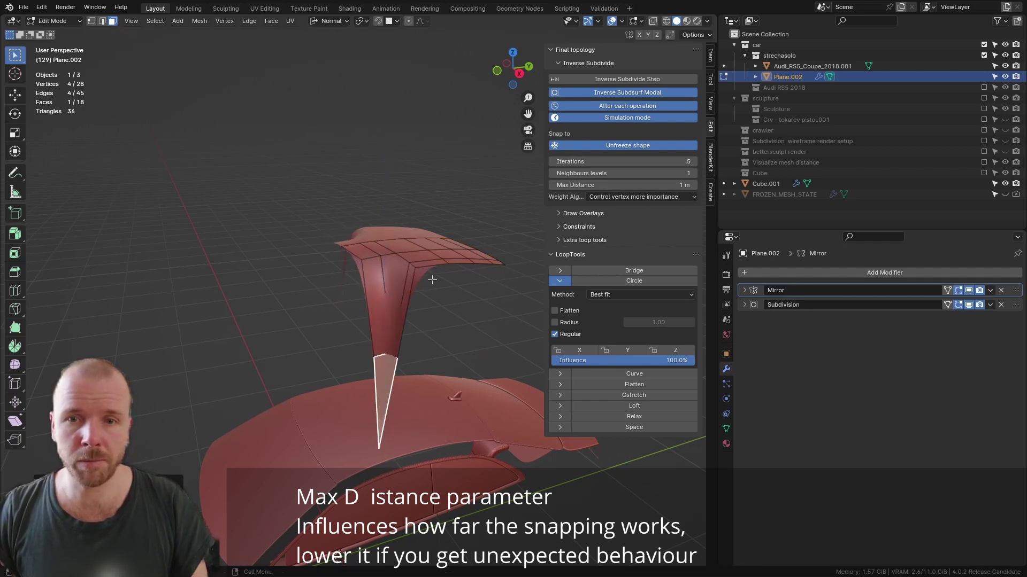
Select all faces of the roof patch and set the snapping Max Distance to 0.01 m.
{"action": "key", "text": "a"}
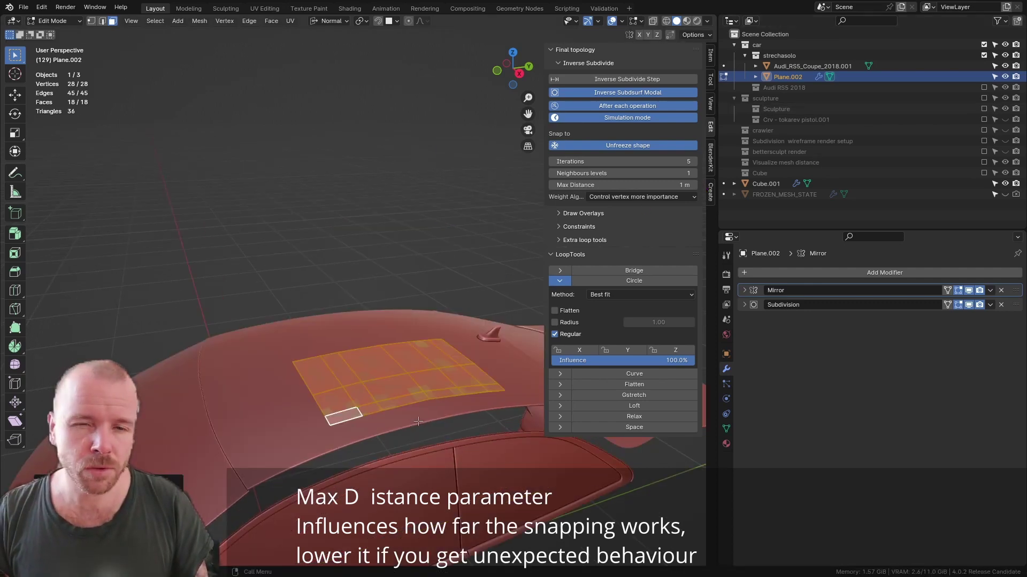
{"action": "scroll", "coordinate": [411, 387], "scroll_direction": "up", "scroll_amount": 2}
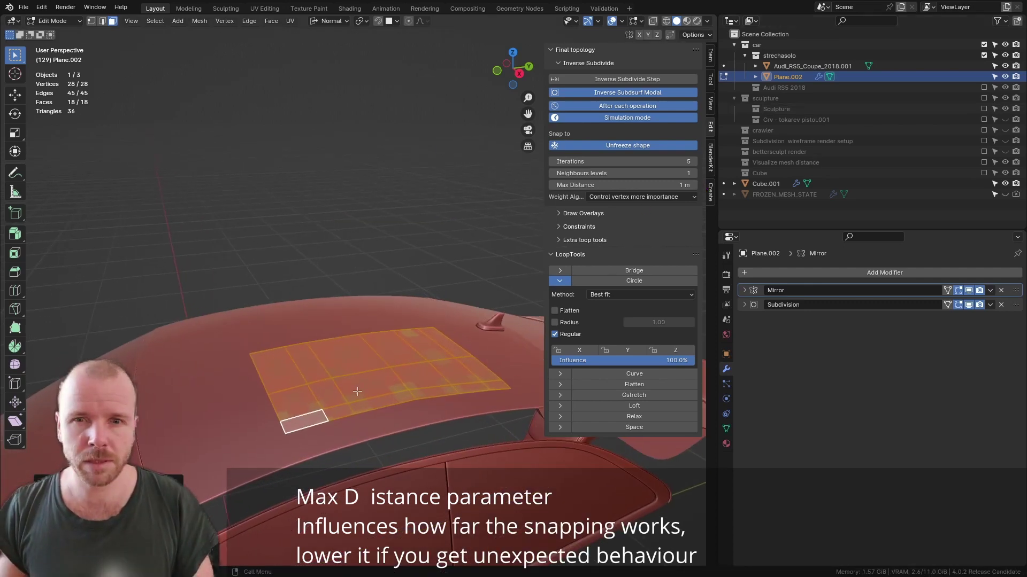
{"action": "left_click", "coordinate": [621, 185]}
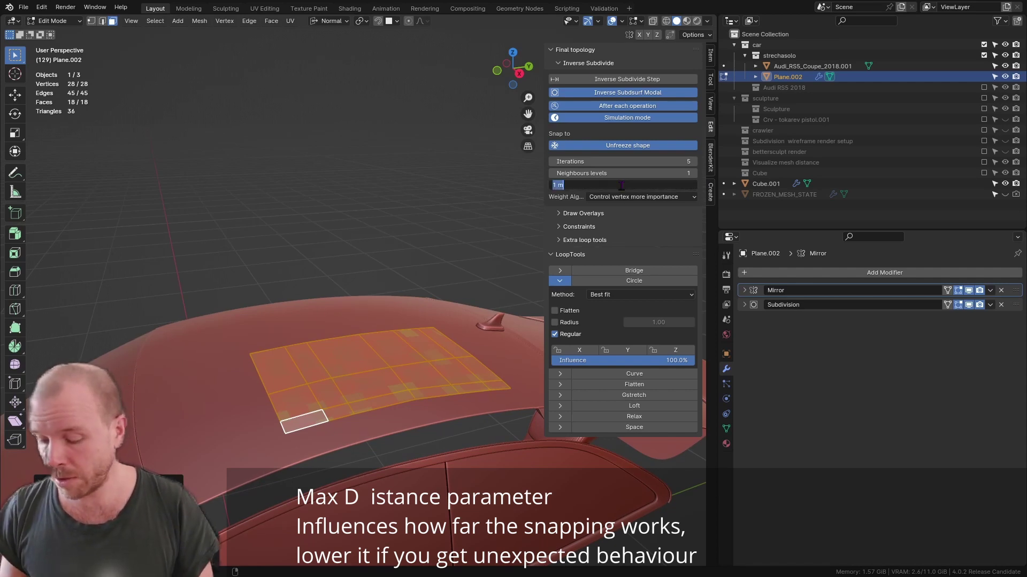
{"action": "type", "text": "0.01"}
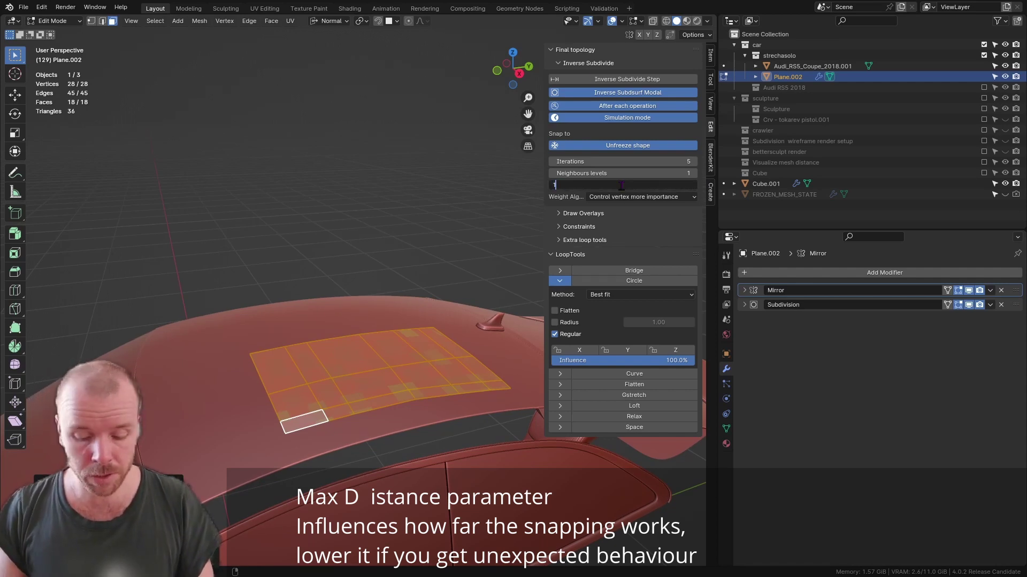
{"action": "key", "text": "Return"}
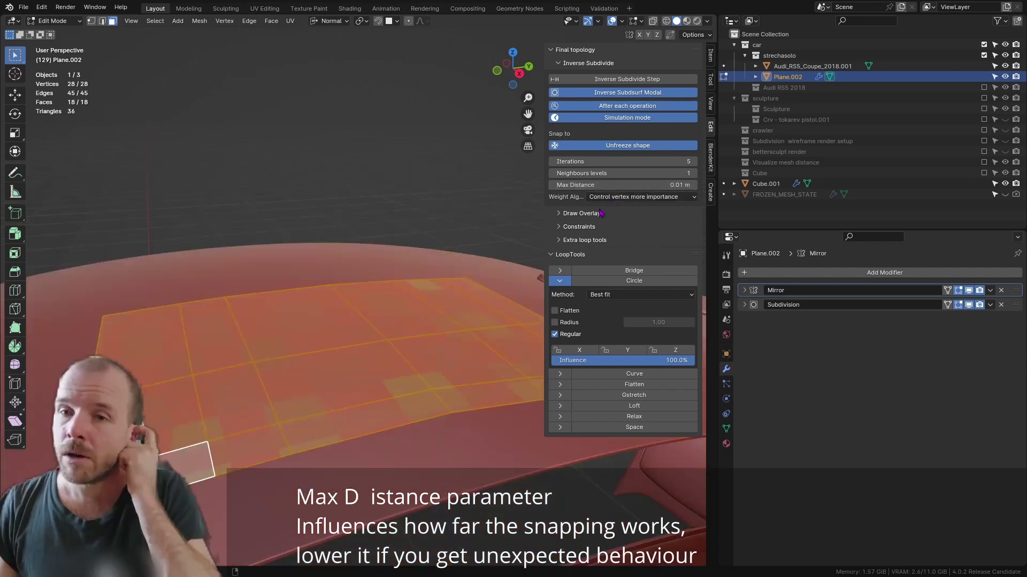
Expand the Draw Overlays settings and turn off the face overlay on the roof patch.
{"action": "left_click", "coordinate": [567, 215]}
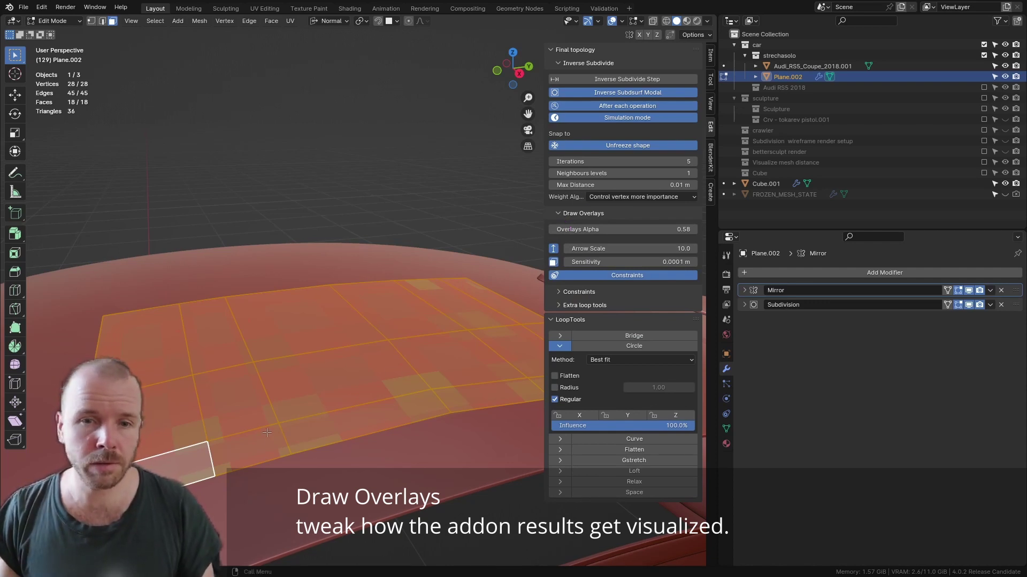
{"action": "scroll", "coordinate": [506, 282], "scroll_direction": "up", "scroll_amount": 2}
{"action": "left_click", "coordinate": [553, 262]}
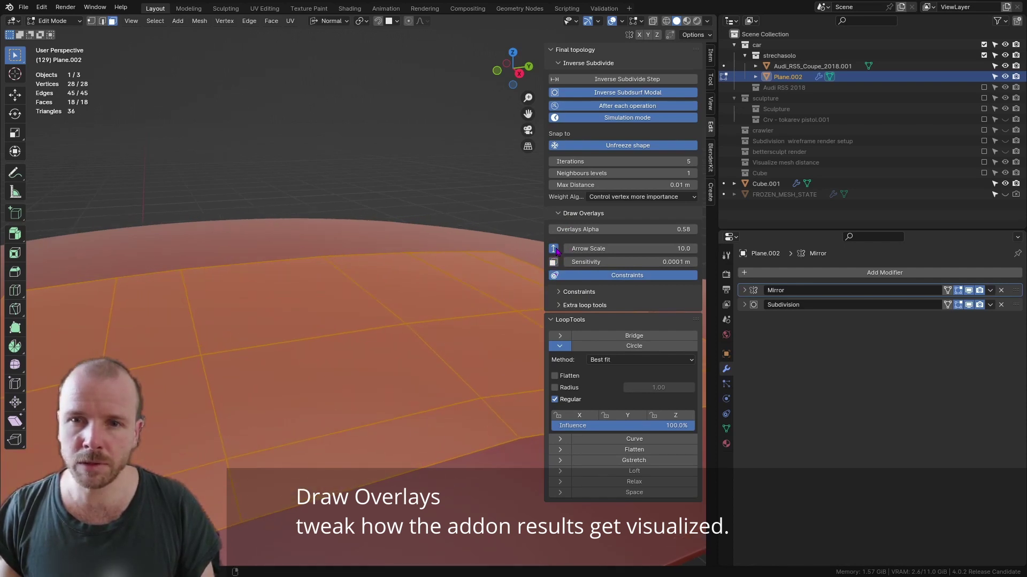
Lift the whole patch slightly off the car roof and lower it back onto the surface along Z.
{"action": "scroll", "coordinate": [529, 275], "scroll_direction": "down", "scroll_amount": 2}
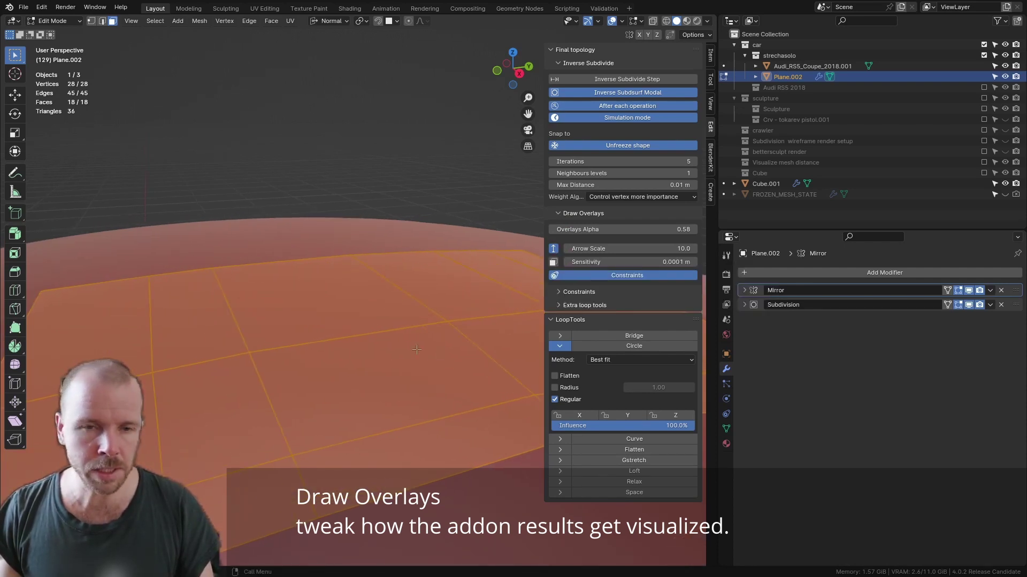
{"action": "middle_click_drag", "start_coordinate": [223, 401], "coordinate": [210, 376]}
{"action": "key", "text": "g"}
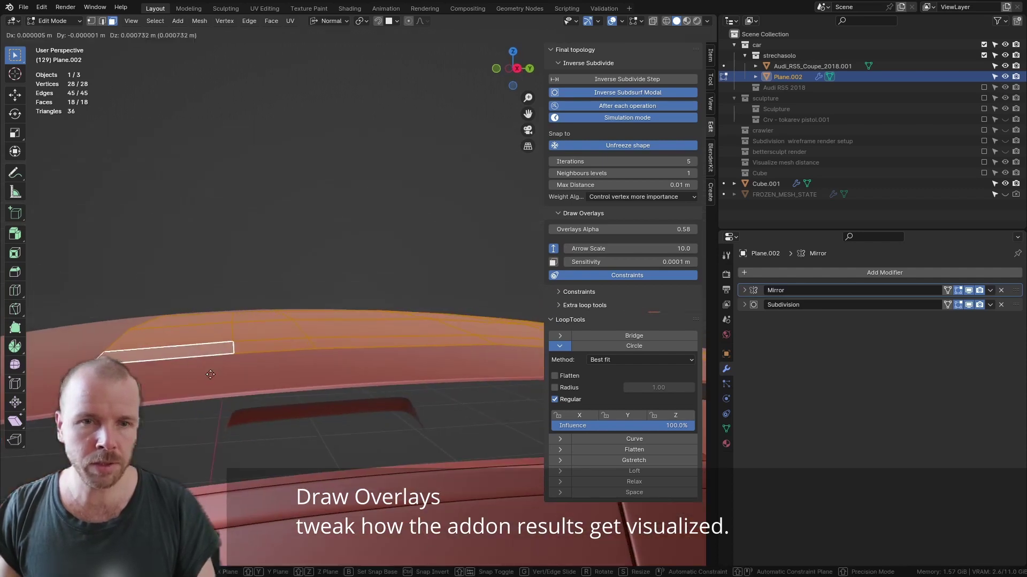
{"action": "left_click", "coordinate": [209, 349]}
{"action": "middle_click_drag", "start_coordinate": [259, 283], "coordinate": [267, 279]}
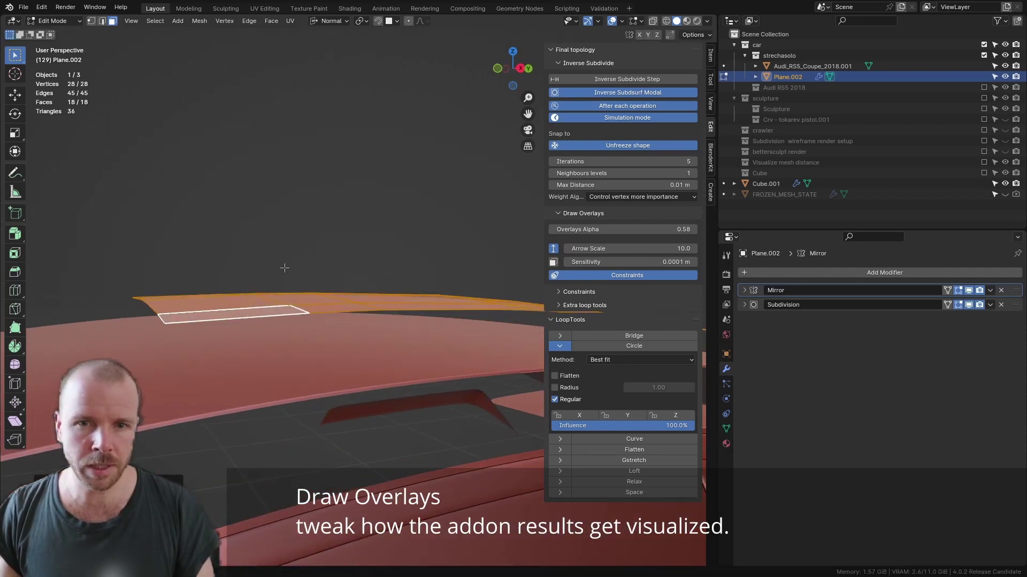
{"action": "key", "text": "g"}
{"action": "key", "text": "z"}
{"action": "left_click", "coordinate": [285, 291]}
{"action": "scroll", "coordinate": [210, 390], "scroll_direction": "up", "scroll_amount": 6}
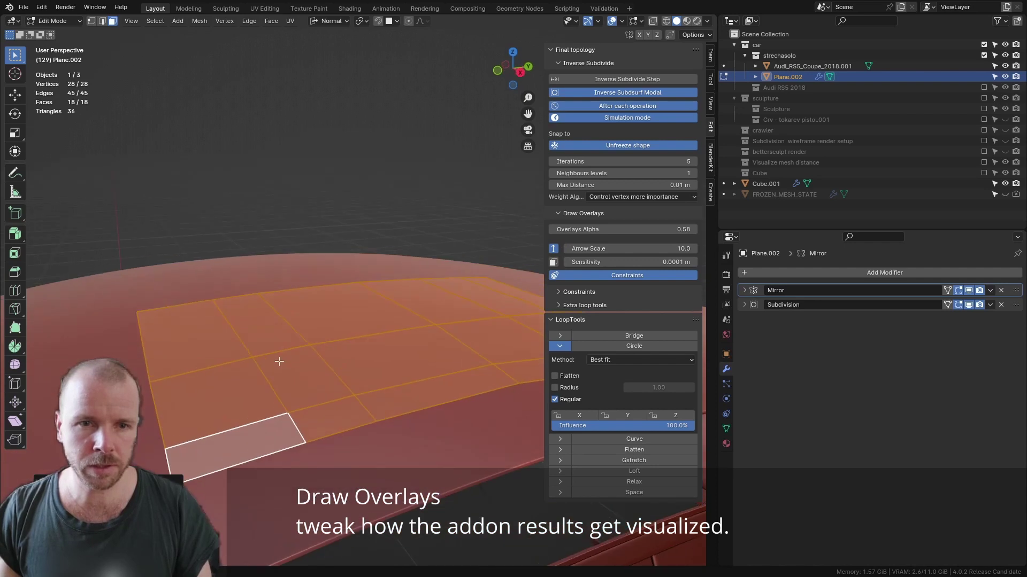
Adjust the patch's height along Z and switch the viewport to wireframe shading.
{"action": "key", "text": "g"}
{"action": "key", "text": "z"}
{"action": "key", "text": "z"}
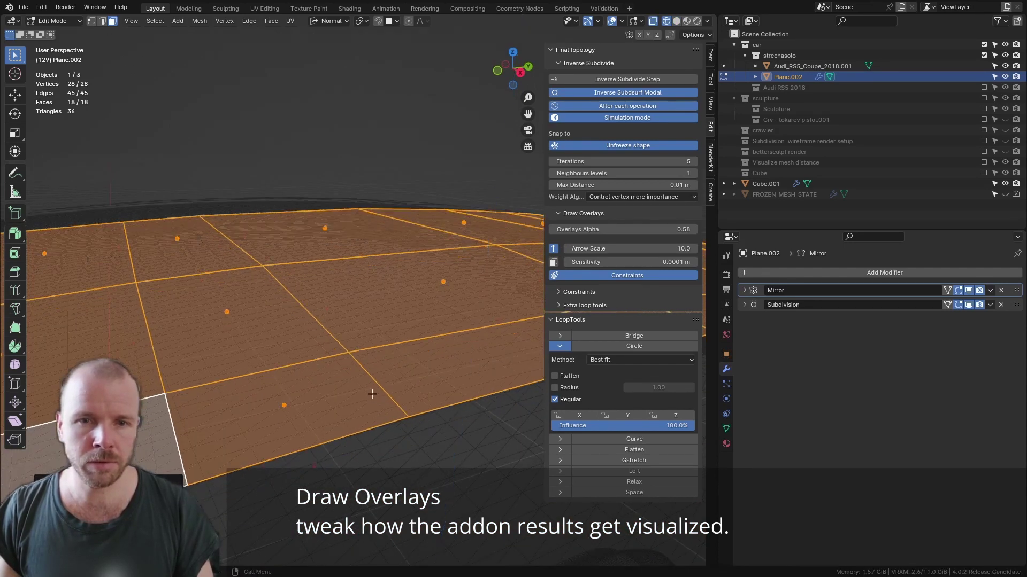
{"action": "left_click", "coordinate": [270, 450]}
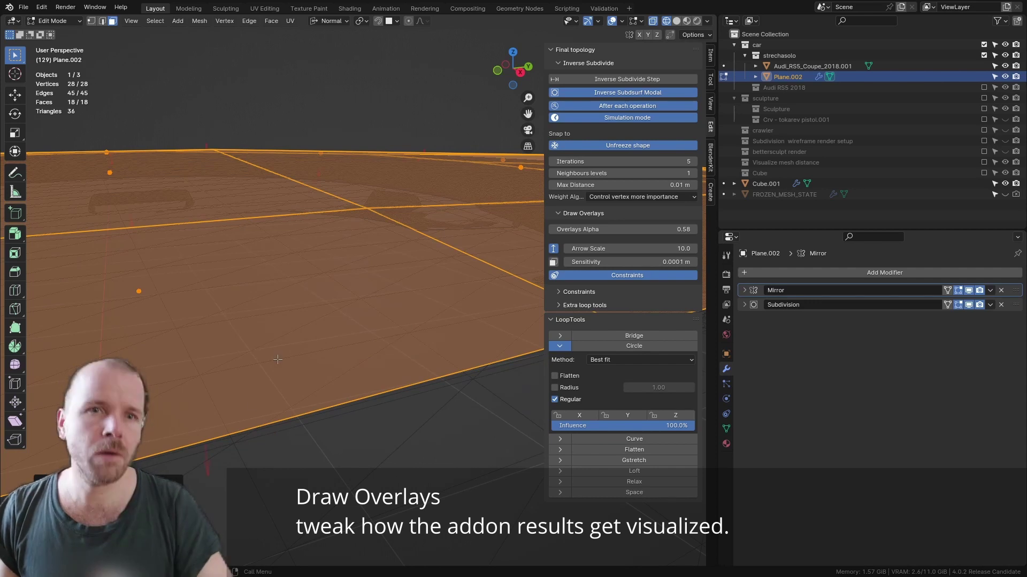
{"action": "scroll", "coordinate": [282, 390], "scroll_direction": "down", "scroll_amount": 5}
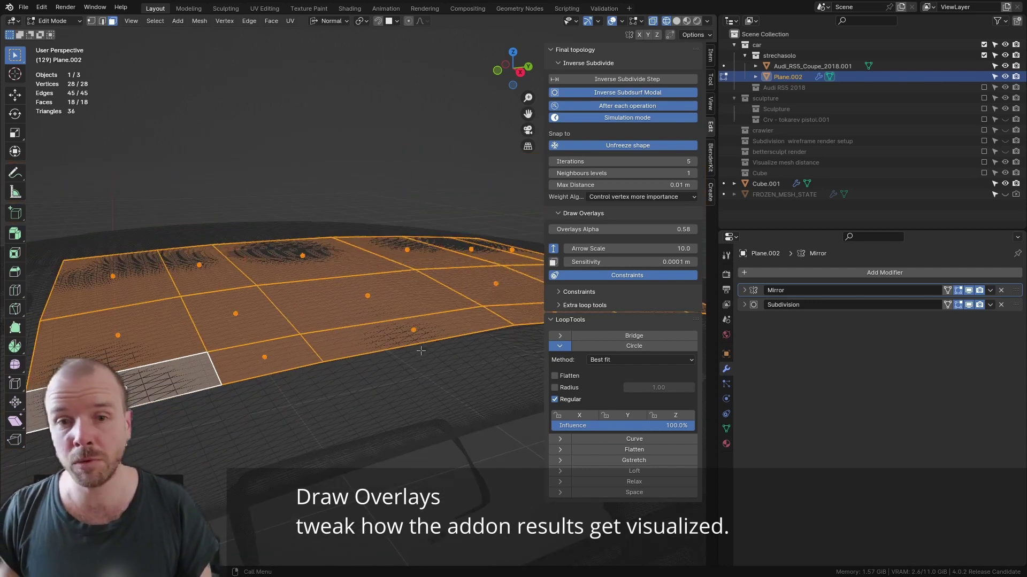
Set Overlays Alpha to 1.00 and the overlay Sensitivity to 0.01 m.
{"action": "middle_click_drag", "start_coordinate": [326, 282], "coordinate": [280, 340], "text": "shift"}
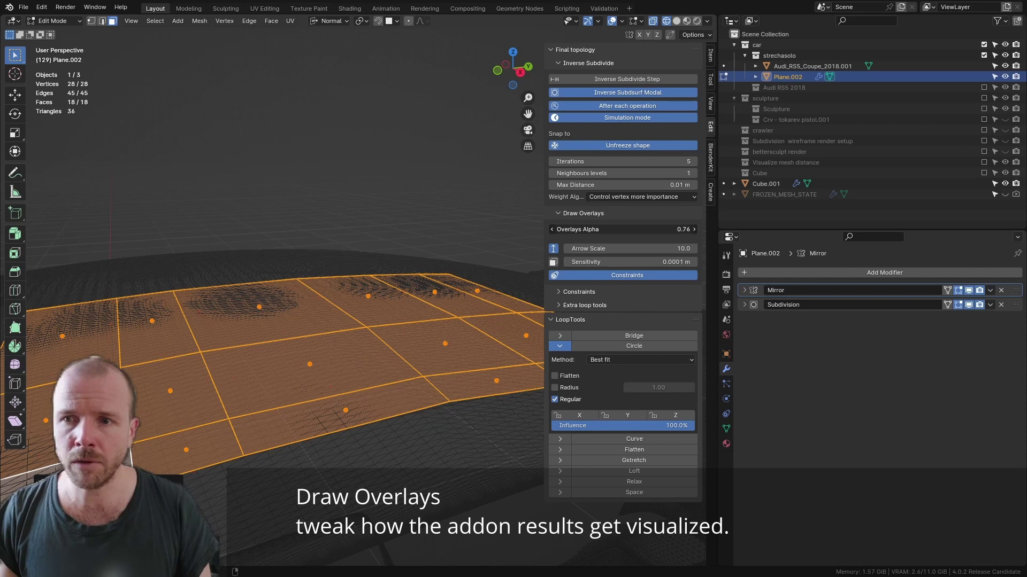
{"action": "left_click_drag", "start_coordinate": [627, 229], "coordinate": [663, 230]}
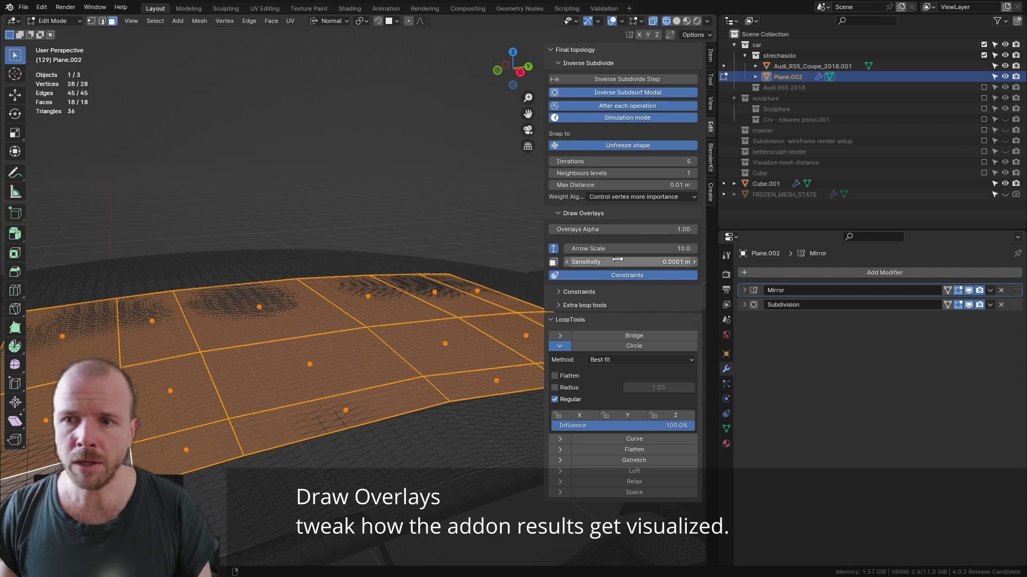
{"action": "scroll", "coordinate": [343, 459], "scroll_direction": "up", "scroll_amount": 2}
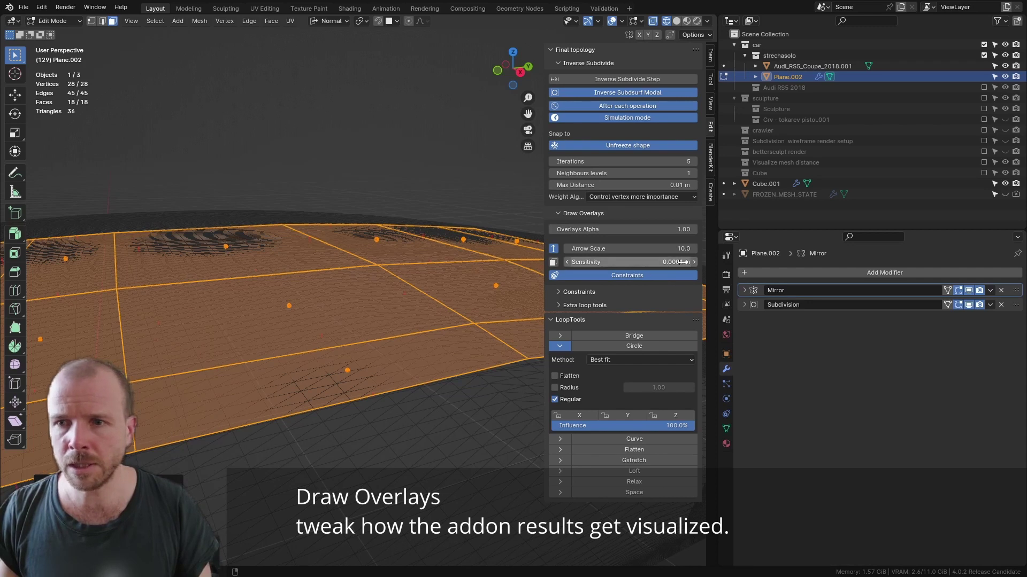
{"action": "left_click", "coordinate": [637, 263]}
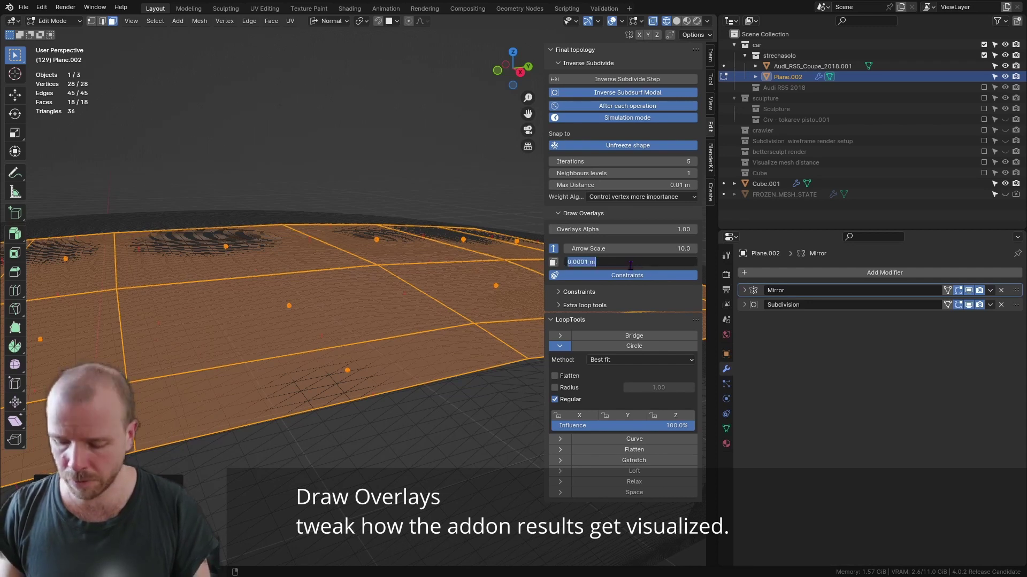
{"action": "type", "text": "0.01"}
{"action": "key", "text": "Return"}
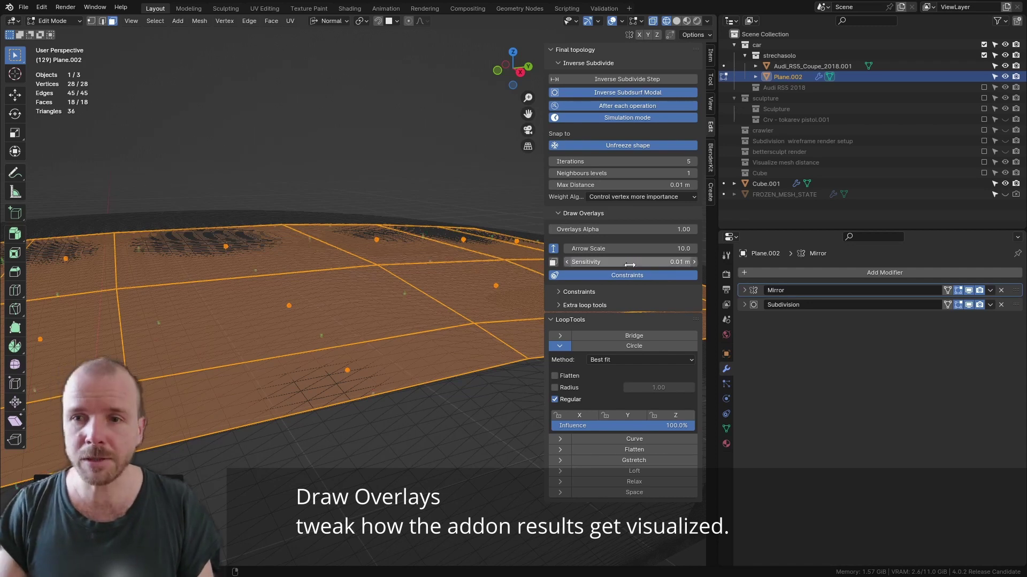
{"action": "scroll", "coordinate": [241, 348], "scroll_direction": "up", "scroll_amount": 3}
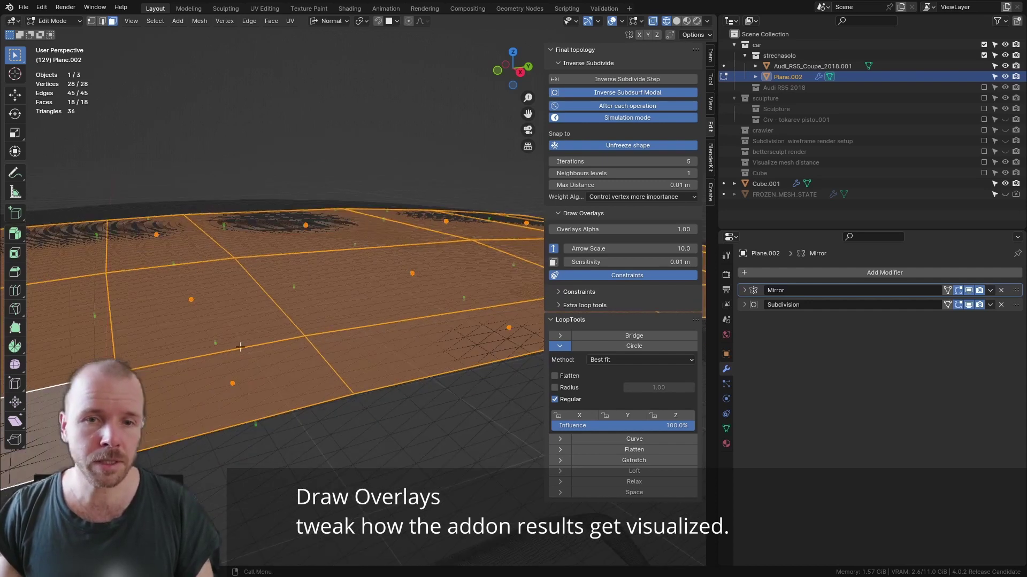
Show the face overlay while trying to raise a middle face of the patch along Z, and hide the overlay again.
{"action": "left_click", "coordinate": [554, 263]}
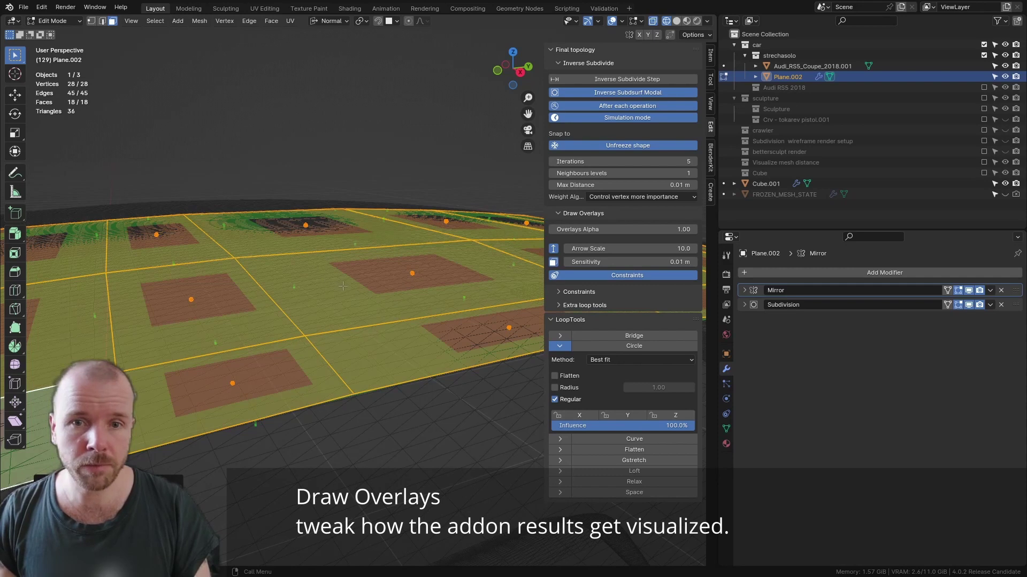
{"action": "scroll", "coordinate": [342, 287], "scroll_direction": "down", "scroll_amount": 2}
{"action": "left_click", "coordinate": [395, 280]}
{"action": "key", "text": "g"}
{"action": "key", "text": "z"}
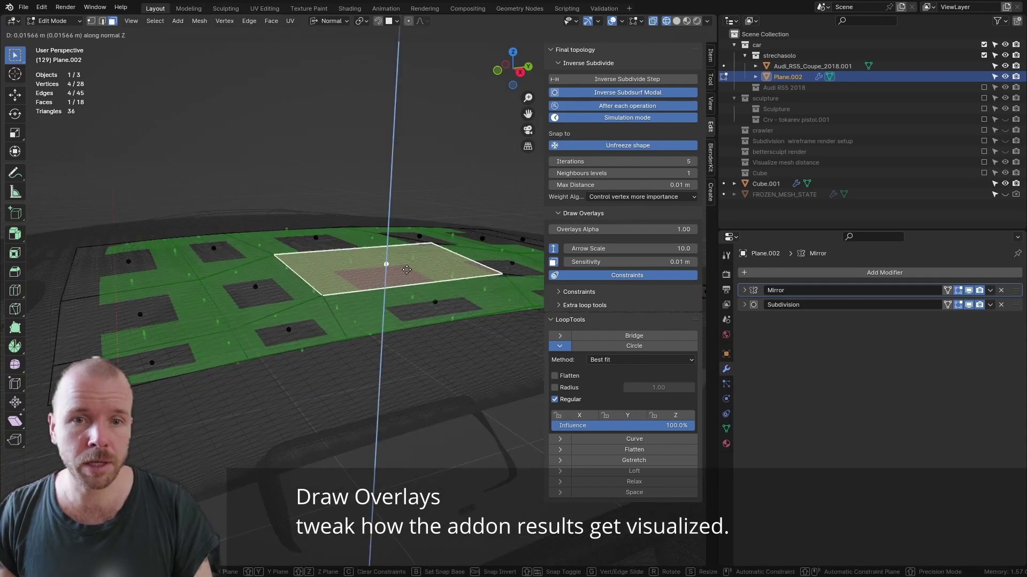
{"action": "right_click", "coordinate": [408, 271]}
{"action": "middle_click_drag", "start_coordinate": [431, 276], "coordinate": [408, 327], "text": "shift"}
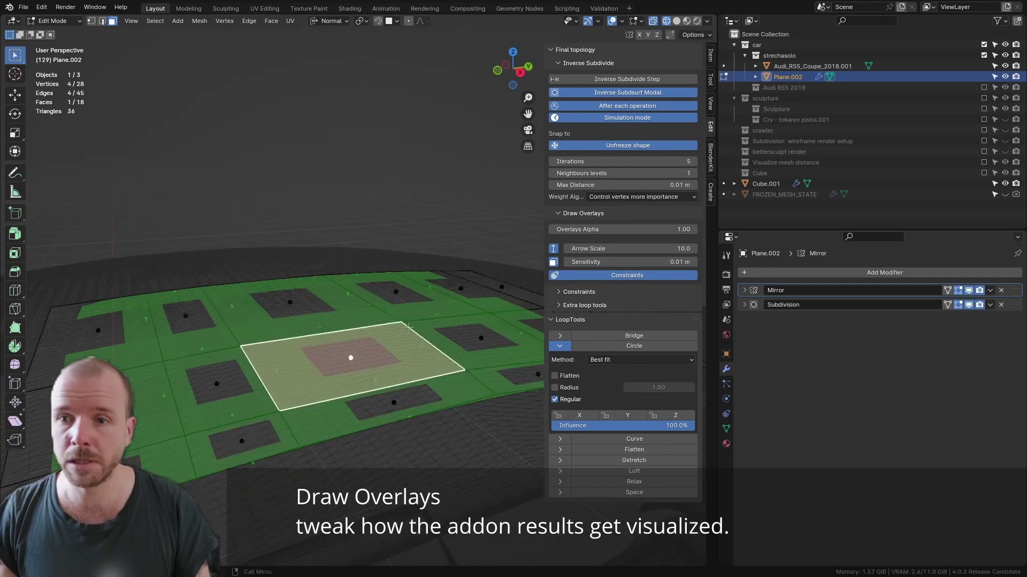
{"action": "left_click", "coordinate": [554, 262]}
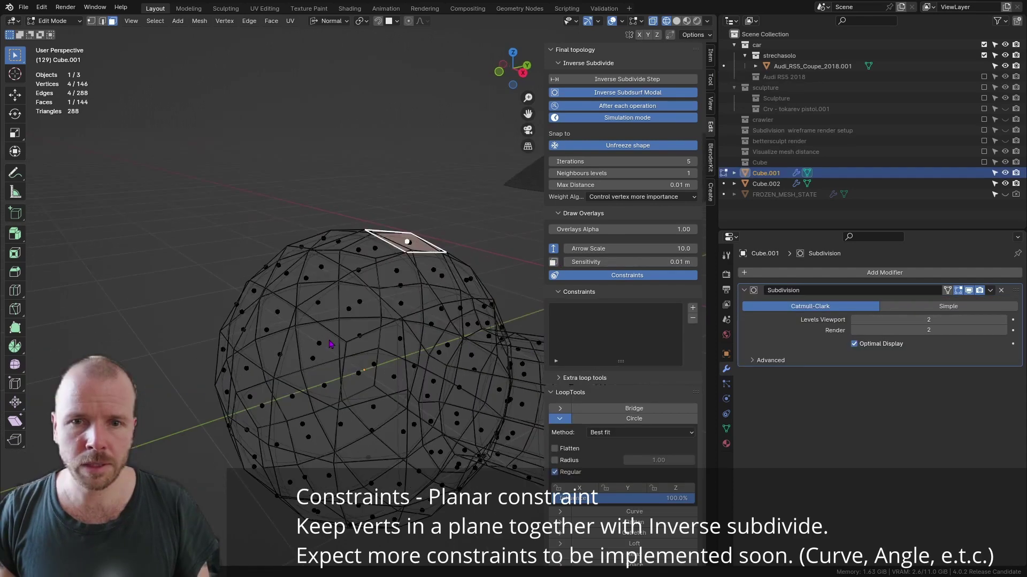
Switch the viewport to solid shading and select a vertical edge loop running around the sphere.
{"action": "key", "text": "z"}
{"action": "left_click", "coordinate": [393, 343]}
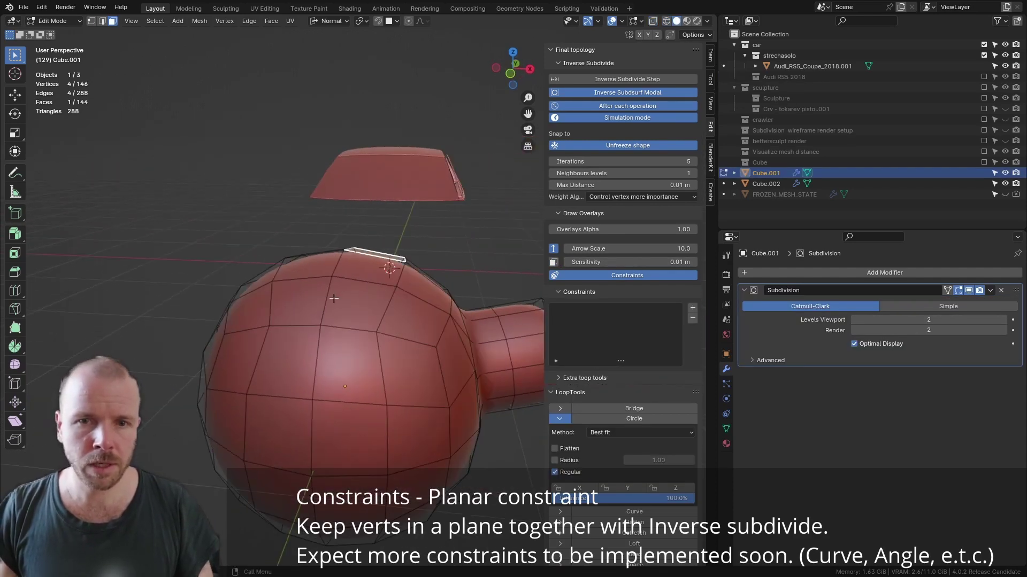
{"action": "key", "text": "2"}
{"action": "left_click", "coordinate": [328, 299], "text": "alt"}
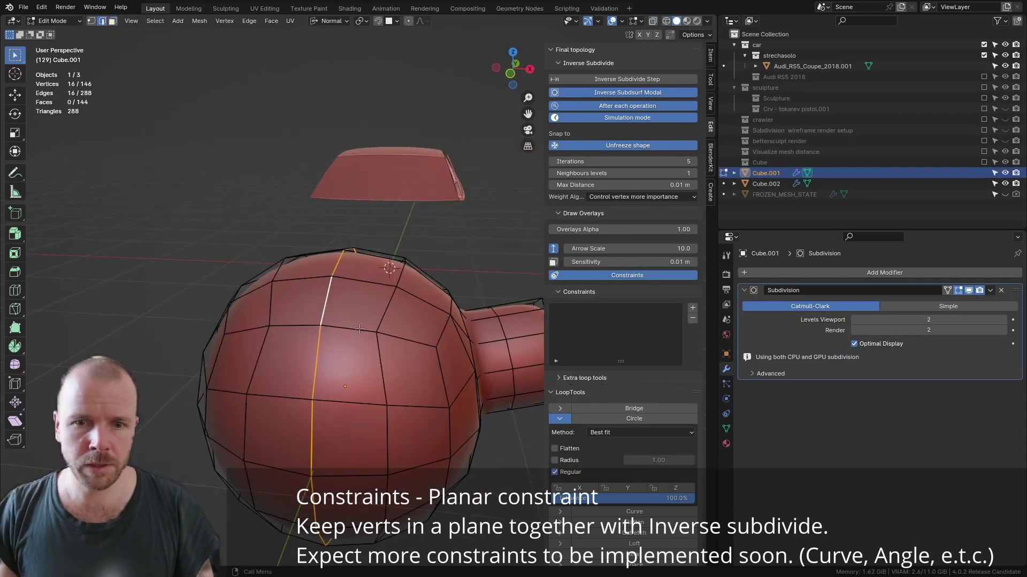
Move the selected vertical edge loop a short distance sideways across the sphere.
{"action": "key", "text": "g"}
{"action": "scroll", "coordinate": [377, 364], "scroll_direction": "up", "scroll_amount": 3}
{"action": "key", "text": "g"}
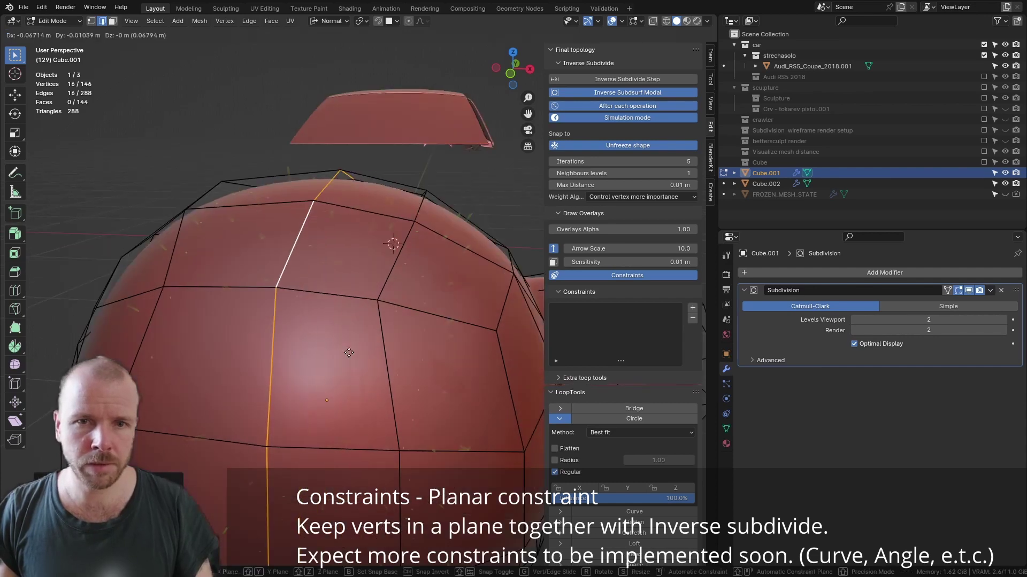
{"action": "left_click", "coordinate": [331, 356]}
{"action": "middle_click_drag", "start_coordinate": [330, 355], "coordinate": [369, 156], "text": "shift"}
{"action": "scroll", "coordinate": [369, 156], "scroll_direction": "down", "scroll_amount": 5}
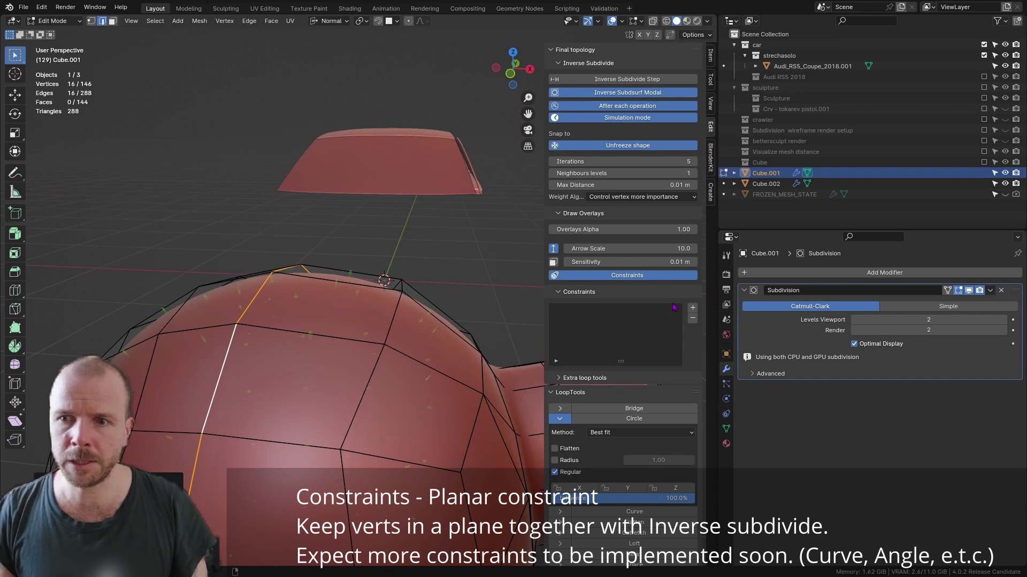
Add a constraint of type Plane to the selected edge loop, keeping the name Constraint.
{"action": "left_click", "coordinate": [693, 308]}
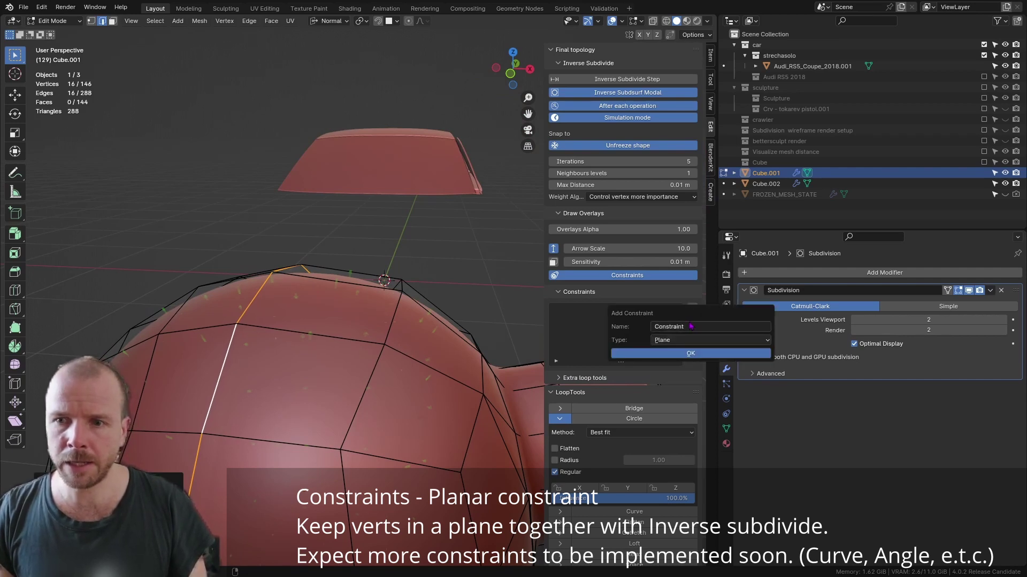
{"action": "left_click", "coordinate": [684, 340]}
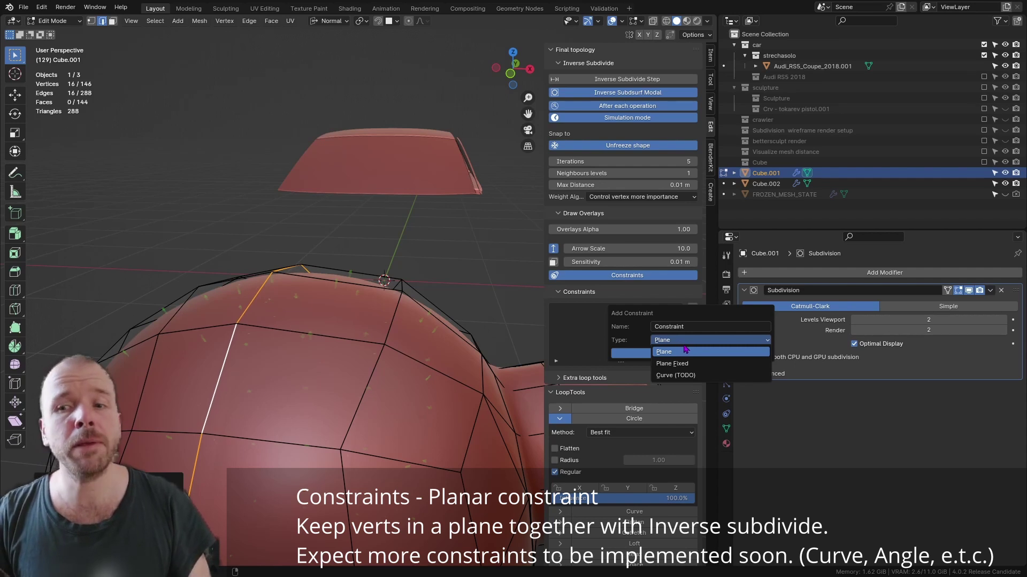
{"action": "left_click", "coordinate": [686, 351]}
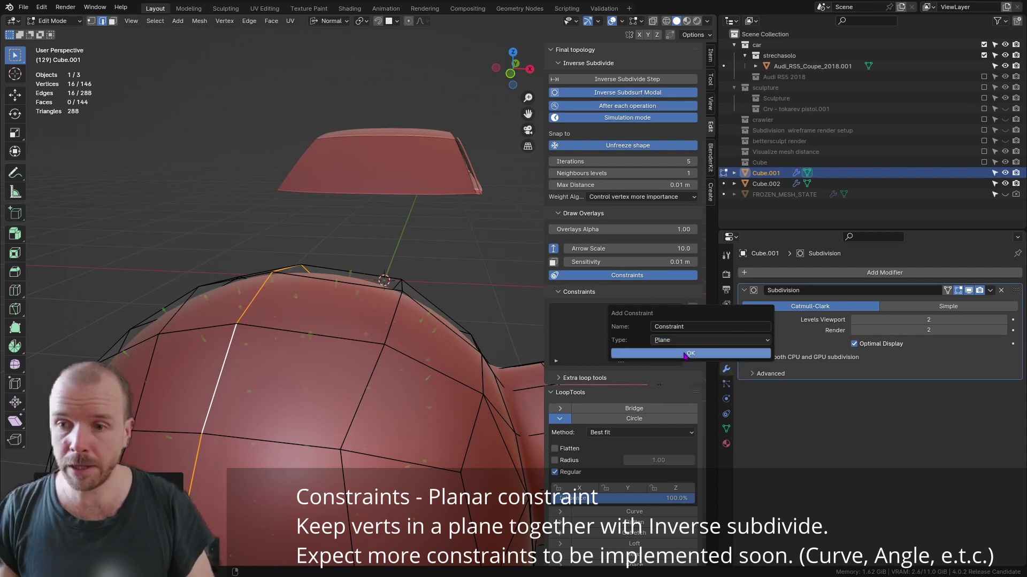
{"action": "left_click", "coordinate": [690, 353]}
Select the neighbouring vertical edge loop on the sphere and add a second Plane constraint to it.
{"action": "middle_click_drag", "start_coordinate": [278, 353], "coordinate": [309, 299]}
{"action": "middle_click_drag", "start_coordinate": [309, 299], "coordinate": [329, 288]}
{"action": "scroll", "coordinate": [329, 287], "scroll_direction": "up", "scroll_amount": 4}
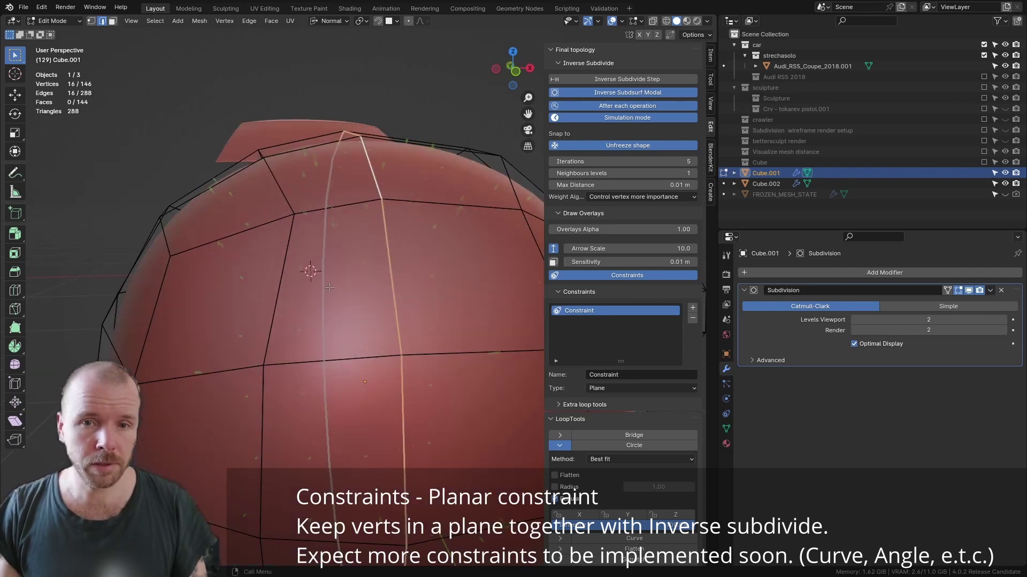
{"action": "left_click", "coordinate": [280, 248], "text": "alt"}
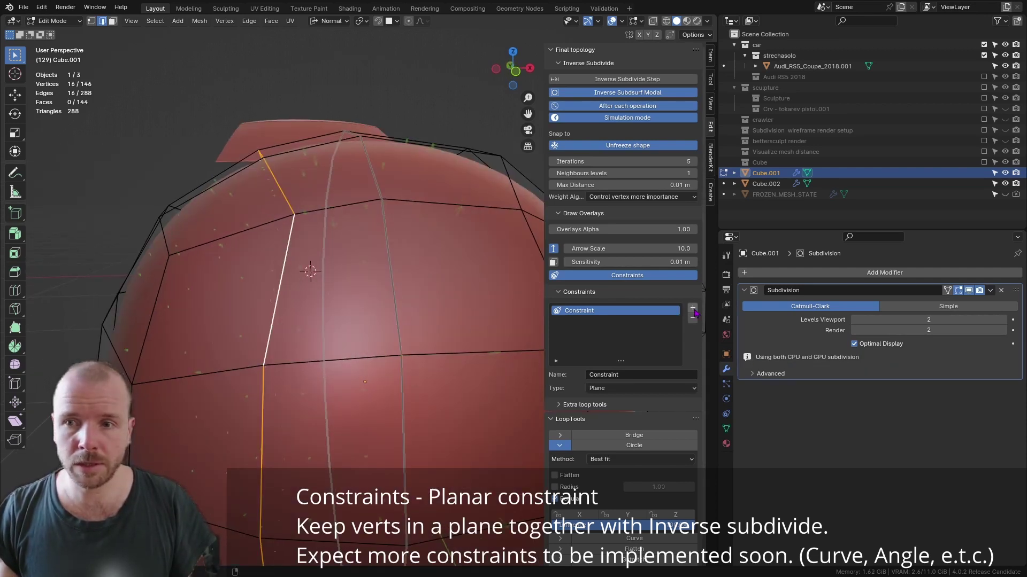
{"action": "left_click", "coordinate": [692, 308]}
{"action": "left_click", "coordinate": [688, 353]}
In front view, edge-slide the newly constrained loop away from the sphere's centre and shift it further in the same direction.
{"action": "middle_click_drag", "start_coordinate": [321, 177], "coordinate": [320, 282], "text": "shift"}
{"action": "scroll", "coordinate": [321, 282], "scroll_direction": "down", "scroll_amount": 3}
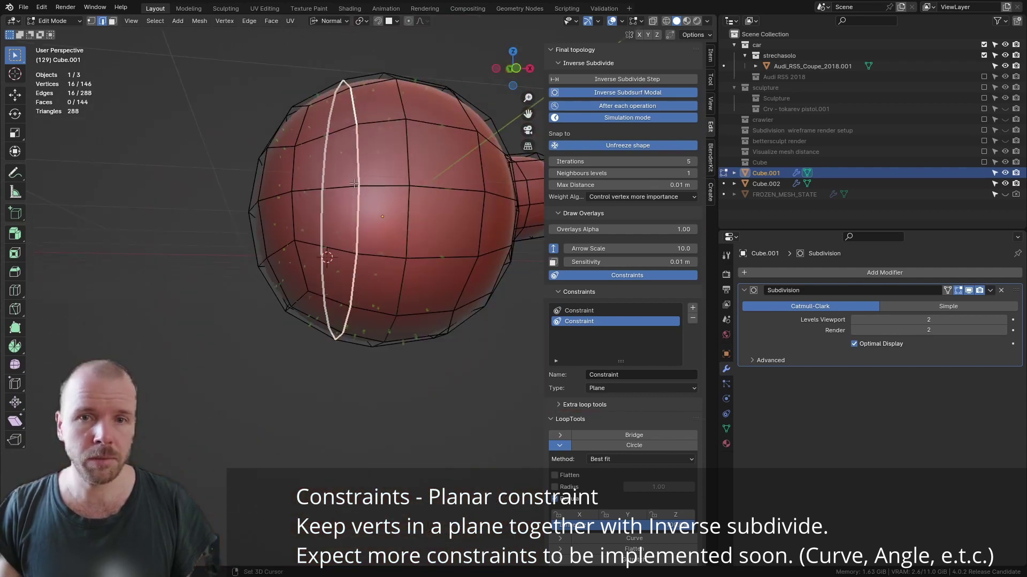
{"action": "middle_click_drag", "start_coordinate": [360, 197], "coordinate": [322, 259], "text": "shift"}
{"action": "key", "text": "KP_1"}
{"action": "scroll", "coordinate": [336, 278], "scroll_direction": "up", "scroll_amount": 2}
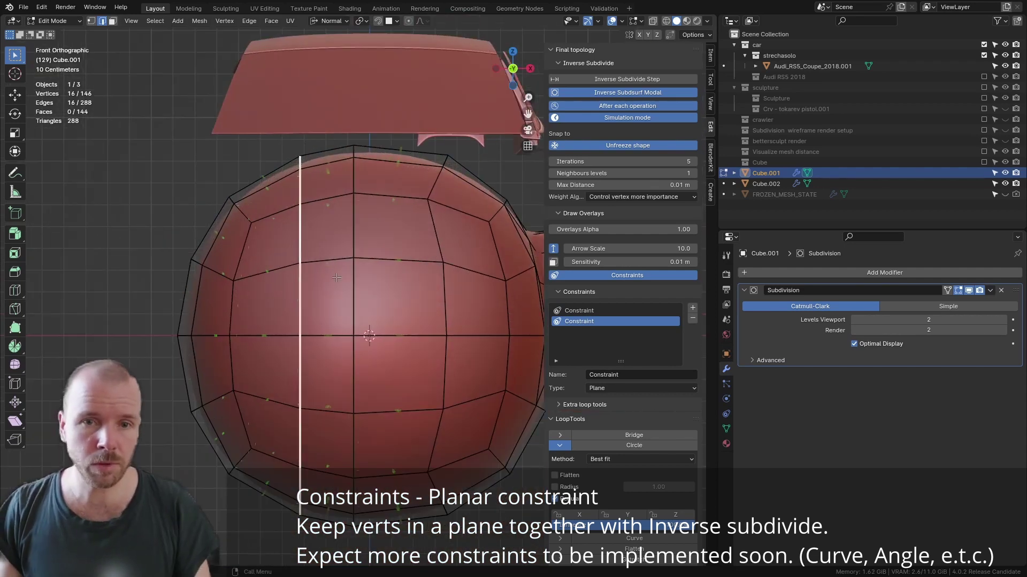
{"action": "key", "text": "g"}
{"action": "key", "text": "g"}
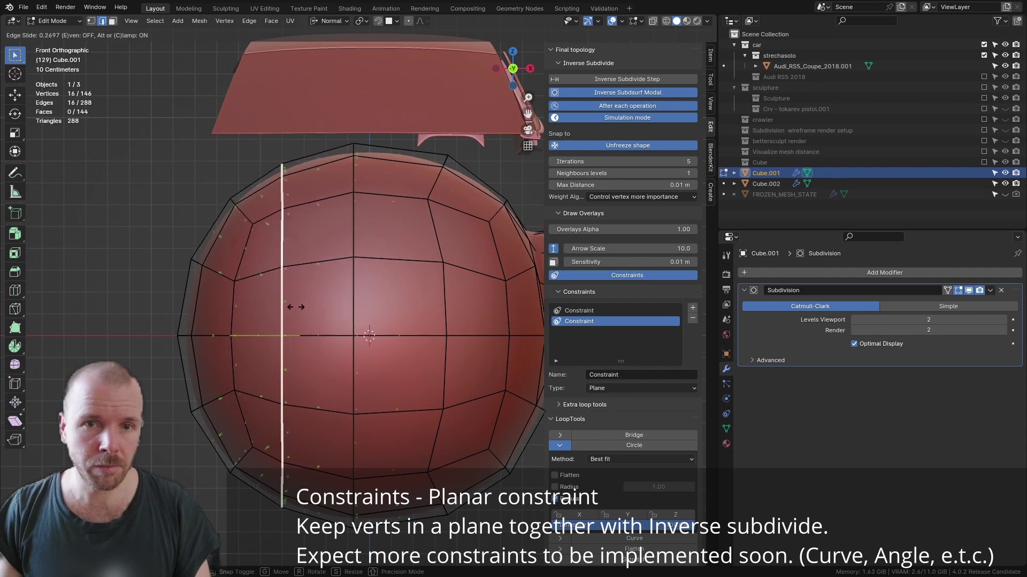
{"action": "left_click", "coordinate": [292, 308]}
{"action": "key", "text": "g"}
{"action": "left_click", "coordinate": [259, 309]}
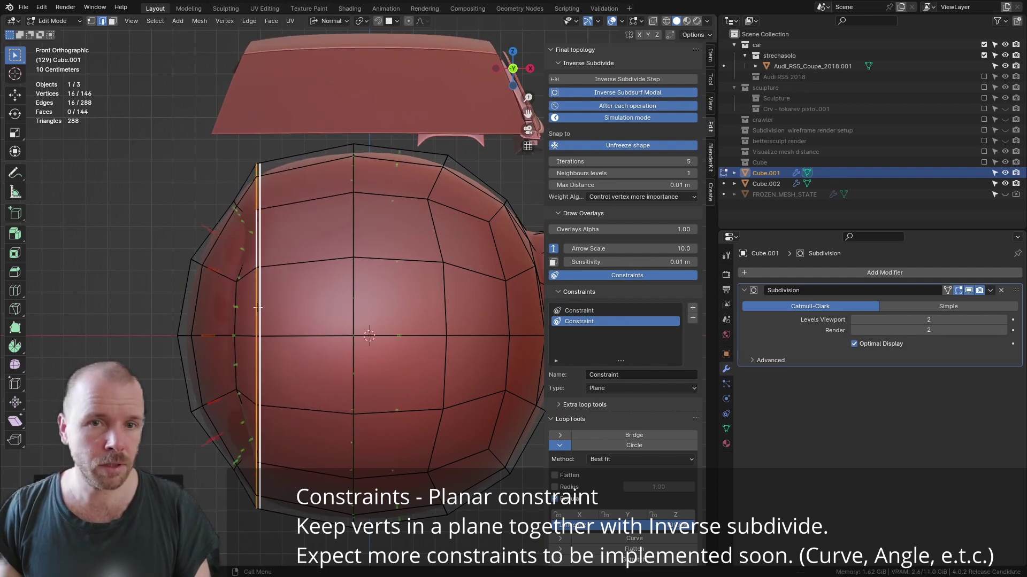
Select a single vertex of the first constrained loop at the sphere's top and move it in front view towards the side extrusion.
{"action": "middle_click_drag", "start_coordinate": [256, 277], "coordinate": [313, 242]}
{"action": "scroll", "coordinate": [312, 243], "scroll_direction": "down", "scroll_amount": 3}
{"action": "scroll", "coordinate": [320, 246], "scroll_direction": "up", "scroll_amount": 3}
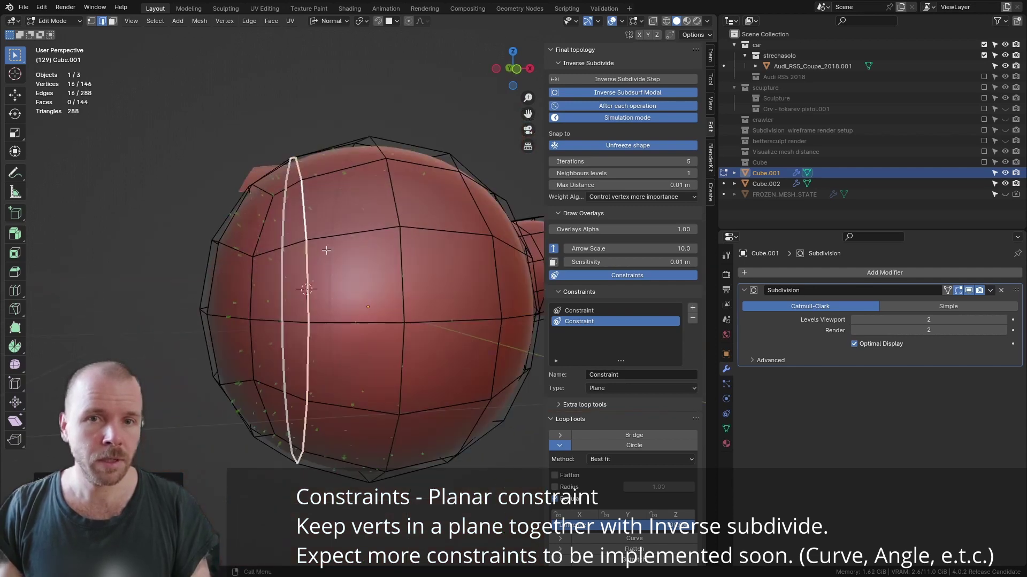
{"action": "key", "text": "1"}
{"action": "middle_click_drag", "start_coordinate": [362, 181], "coordinate": [356, 205]}
{"action": "left_click", "coordinate": [352, 204]}
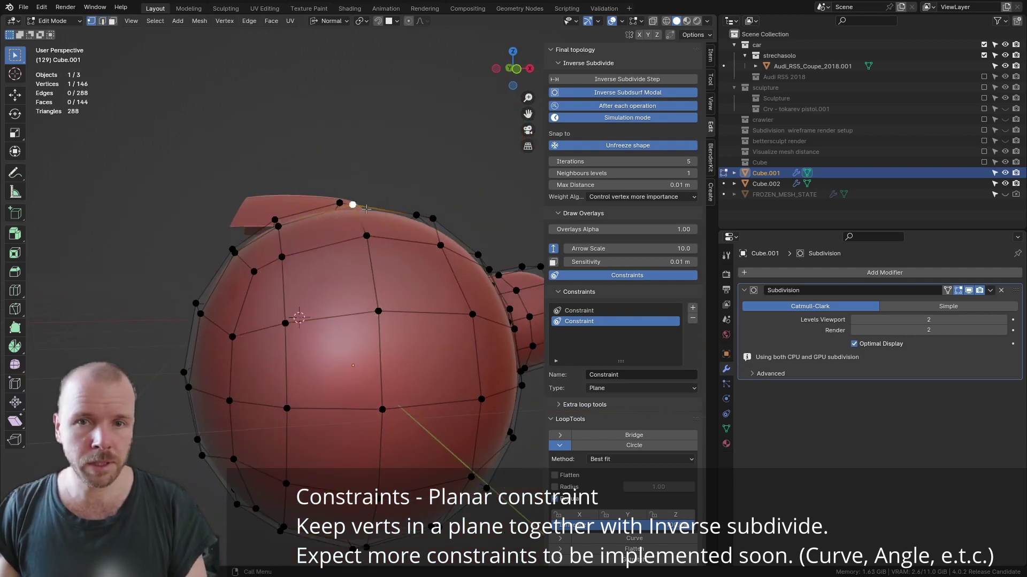
{"action": "key", "text": "KP_1"}
{"action": "scroll", "coordinate": [358, 236], "scroll_direction": "up", "scroll_amount": 3}
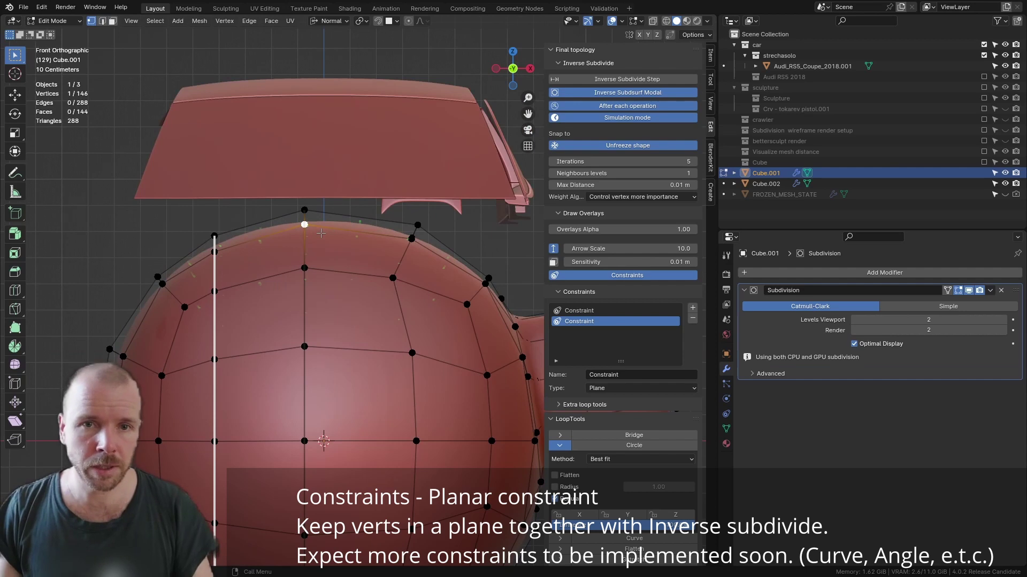
{"action": "key", "text": "g"}
{"action": "left_click", "coordinate": [367, 233]}
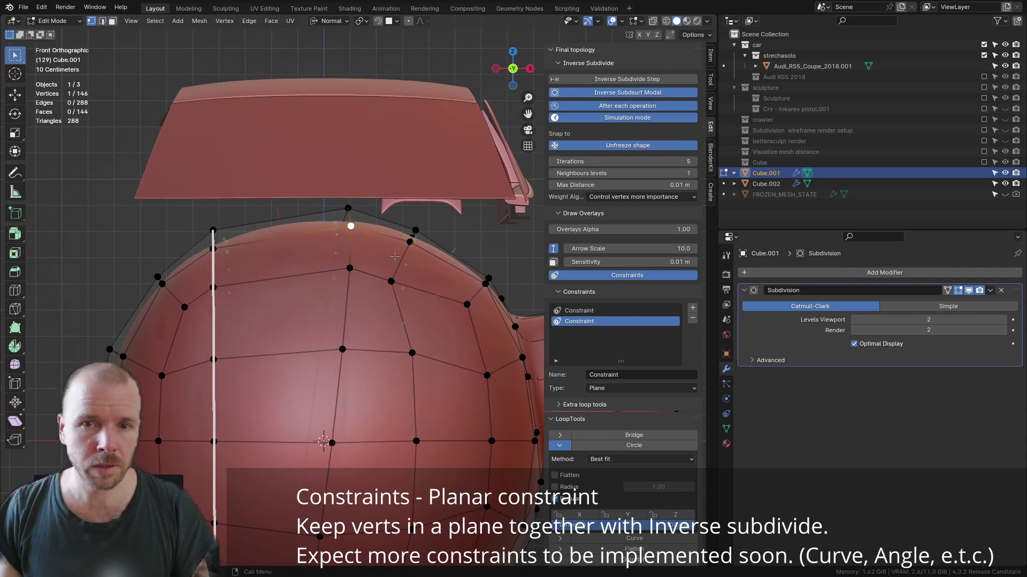
Select both plane-constrained vertex loops on the sphere together.
{"action": "scroll", "coordinate": [376, 326], "scroll_direction": "down", "scroll_amount": 3}
{"action": "scroll", "coordinate": [369, 267], "scroll_direction": "up", "scroll_amount": 3}
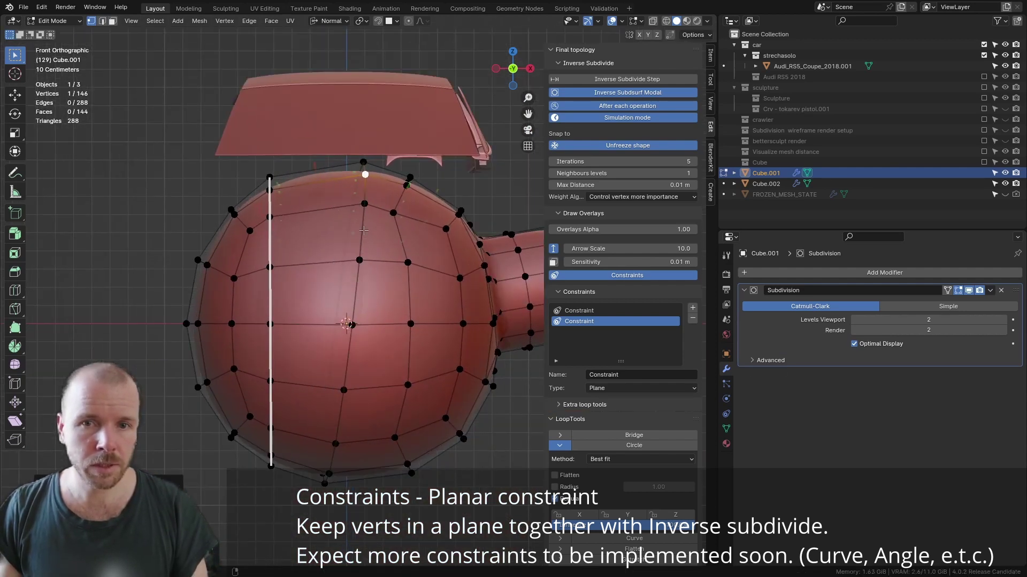
{"action": "left_click", "coordinate": [363, 231], "text": "alt"}
{"action": "left_click", "coordinate": [270, 264], "text": "alt+shift"}
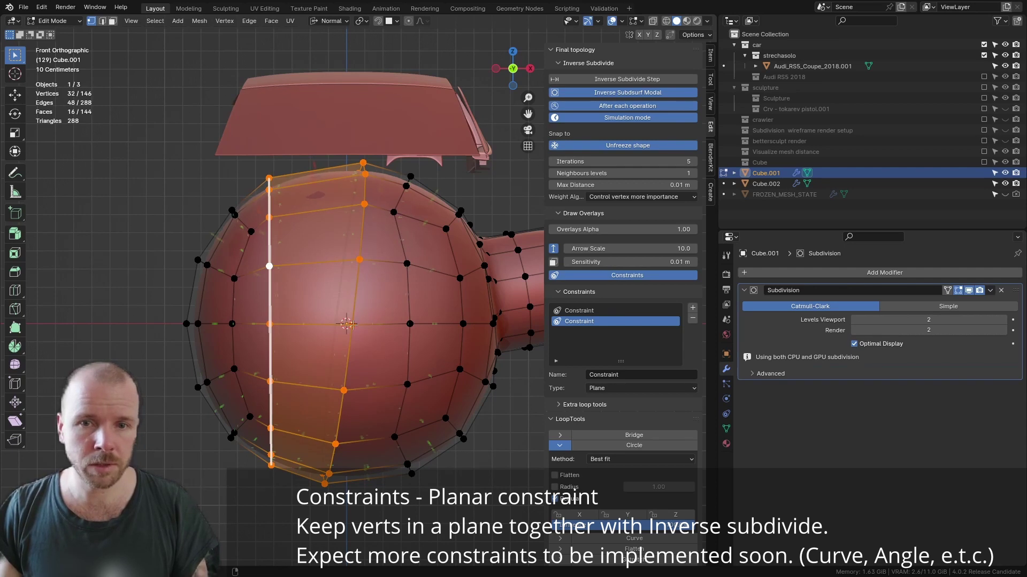
Select the horizontal loop running around the sphere's middle and along its side extrusion.
{"action": "middle_click_drag", "start_coordinate": [431, 343], "coordinate": [201, 365], "text": "shift"}
{"action": "left_click", "coordinate": [261, 369], "text": "alt"}
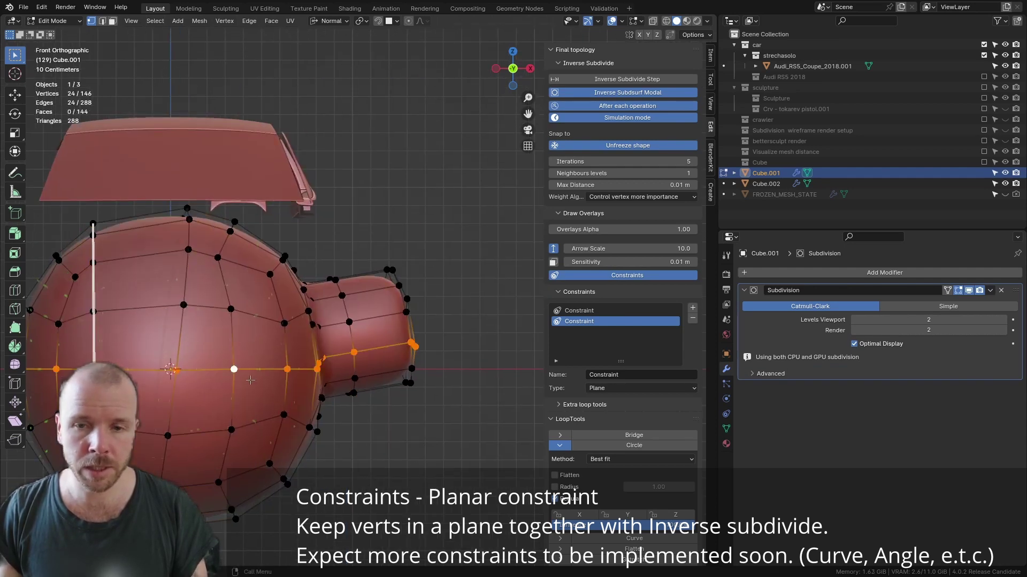